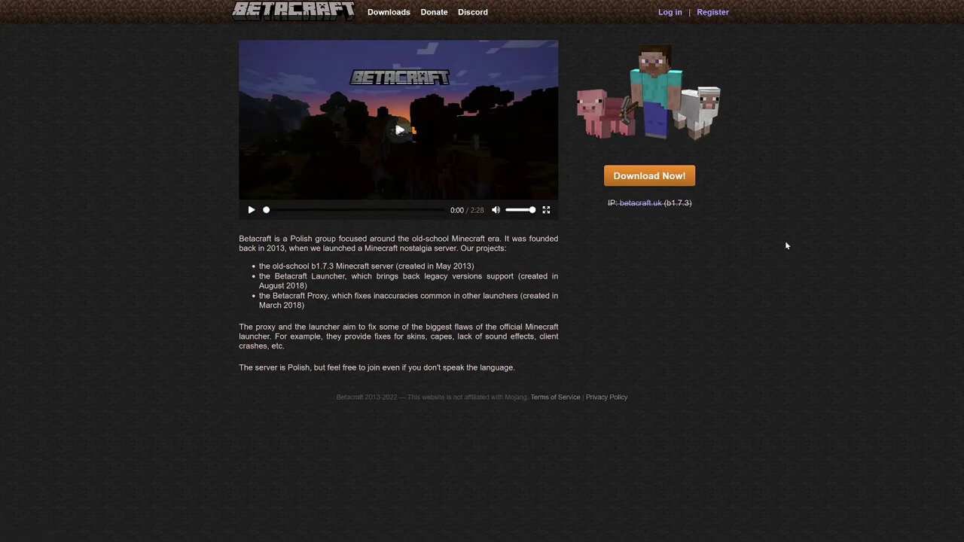
- Open the Betacraft account registration page and copy the verification server address betacraft.uk:2222
{"action": "left_click", "coordinate": [722, 12]}
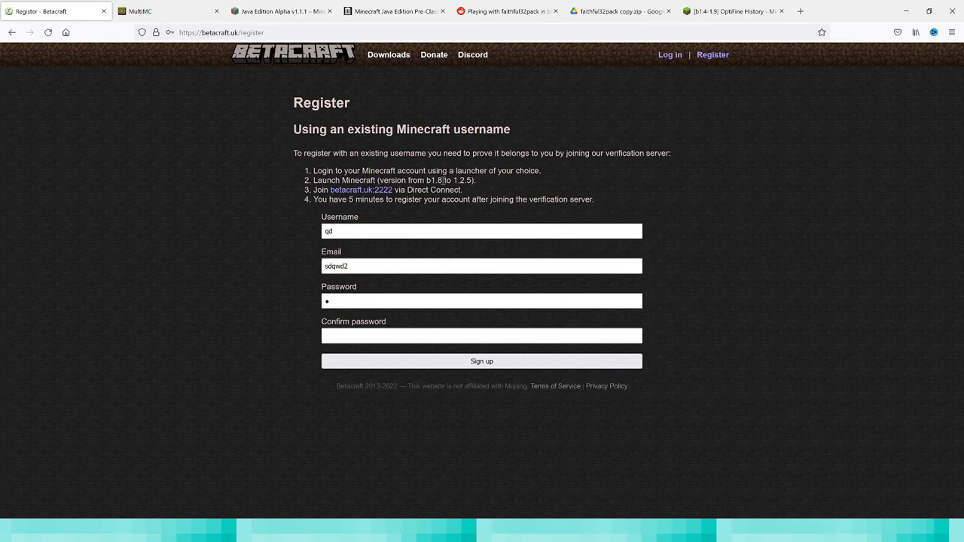
{"action": "left_click_drag", "start_coordinate": [343, 181], "coordinate": [453, 180]}
{"action": "left_click", "coordinate": [454, 178]}
{"action": "left_click_drag", "start_coordinate": [330, 190], "coordinate": [393, 190]}
{"action": "key", "text": "ctrl+c"}
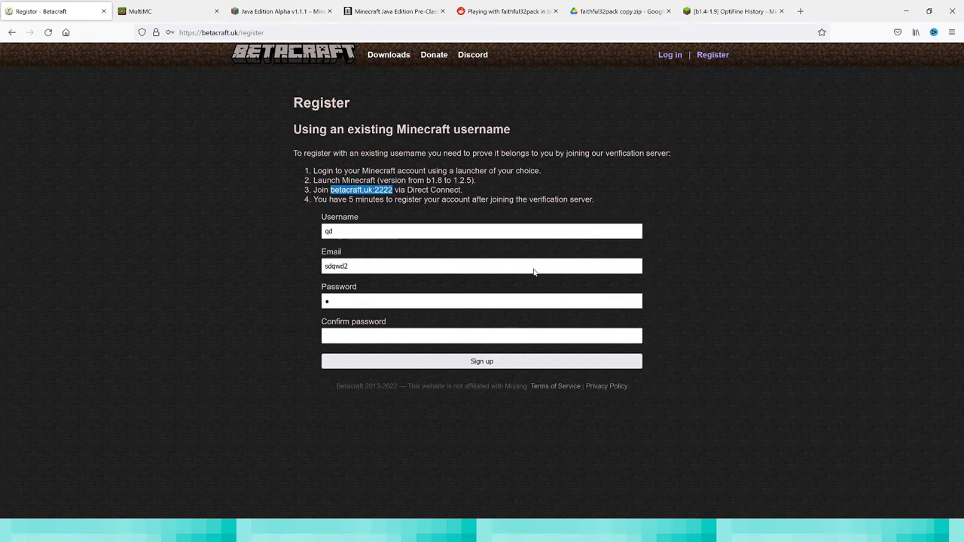
- Switch to Minecraft Launcher, save the Minecraft 10 None Ploxie installation with version release 1.1, and launch it
{"action": "left_click", "coordinate": [499, 529]}
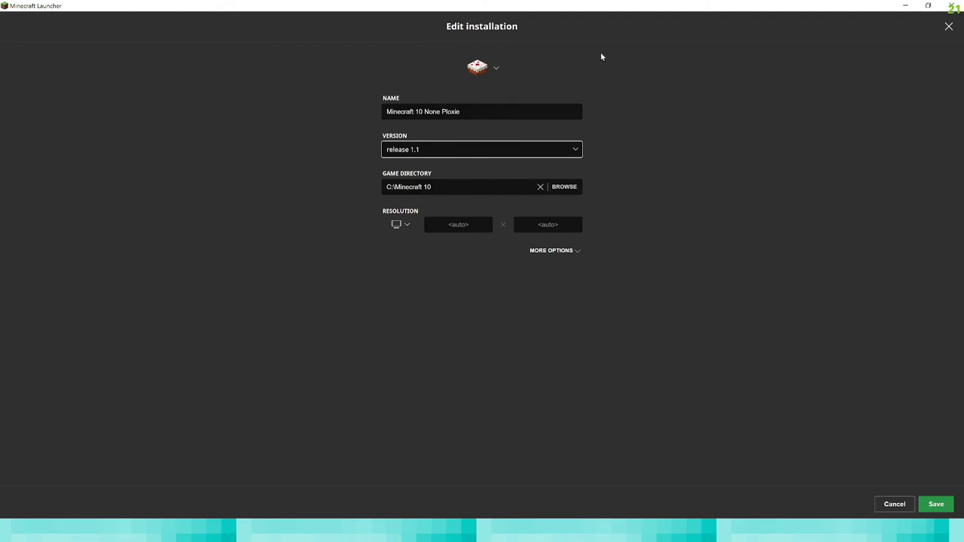
{"action": "left_click", "coordinate": [936, 503]}
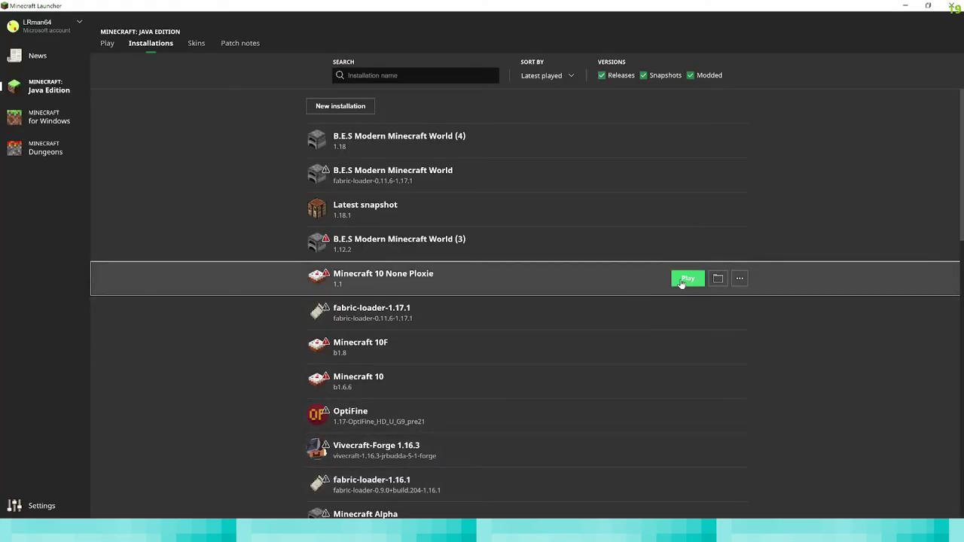
{"action": "left_click", "coordinate": [682, 280]}
{"action": "left_click", "coordinate": [596, 316]}
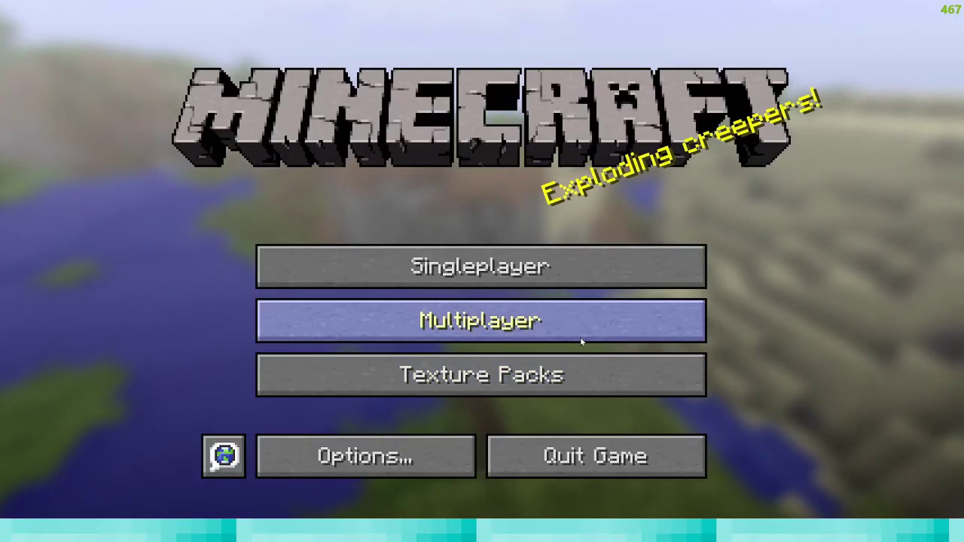
- Join the multiplayer server betacraft.uk:2222 through Direct Connect
{"action": "left_click", "coordinate": [580, 341]}
{"action": "left_click", "coordinate": [520, 446]}
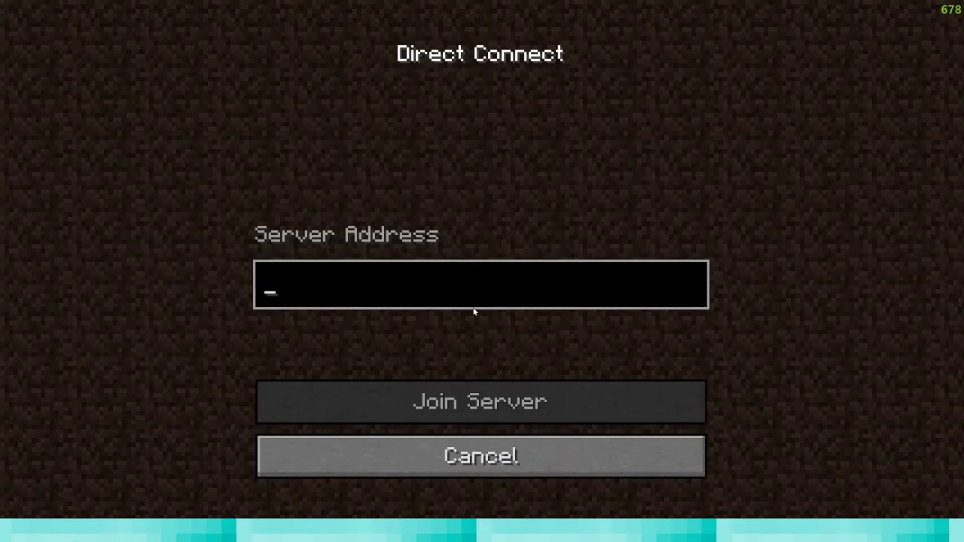
{"action": "key", "text": "ctrl+v"}
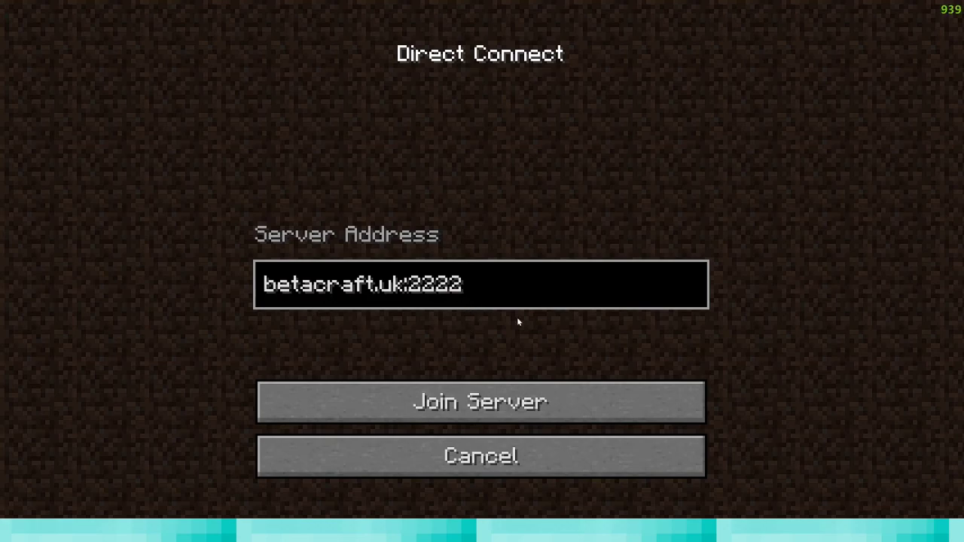
{"action": "left_click", "coordinate": [479, 407]}
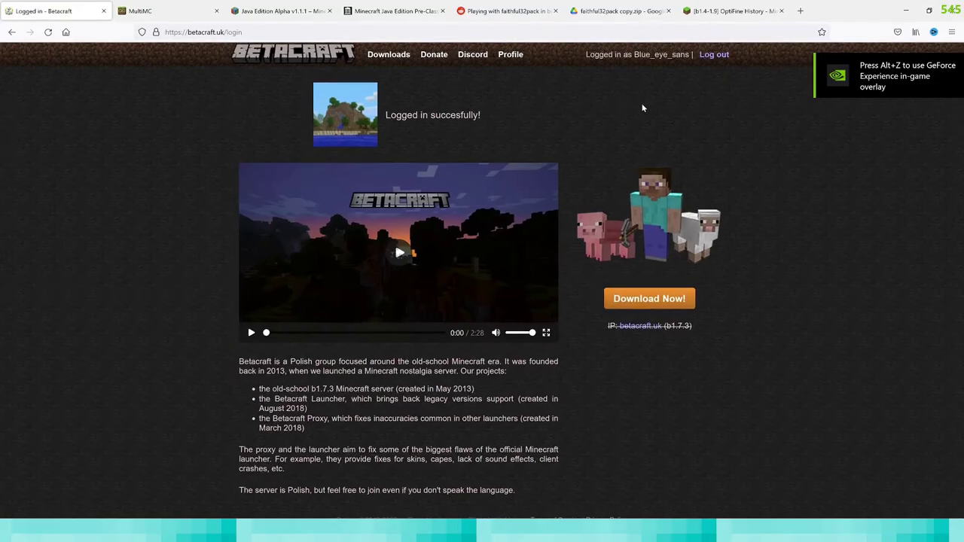
- Open the account's profile page on the Betacraft website to view the skin and cape settings
{"action": "scroll", "coordinate": [641, 105], "scroll_direction": "down", "scroll_amount": 1}
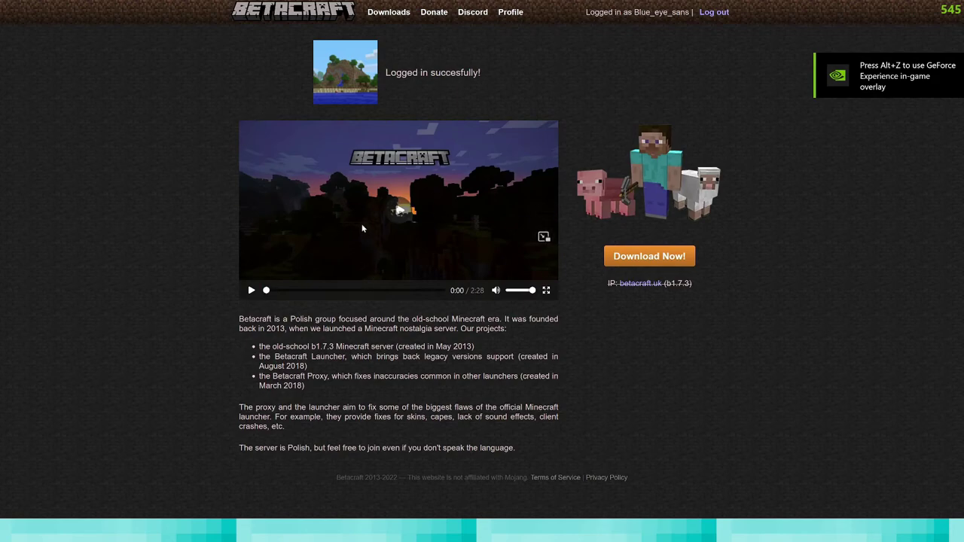
{"action": "left_click", "coordinate": [517, 14]}
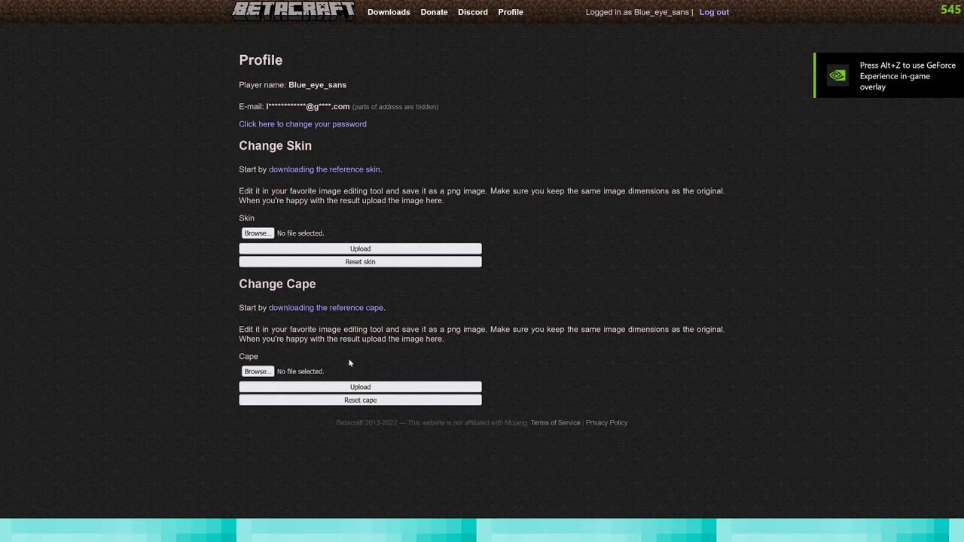
- Request the latest Windows version of the launcher from the website's Downloads page, and cancel saving the file
{"action": "left_click", "coordinate": [389, 16]}
{"action": "scroll", "coordinate": [392, 316], "scroll_direction": "down", "scroll_amount": 1}
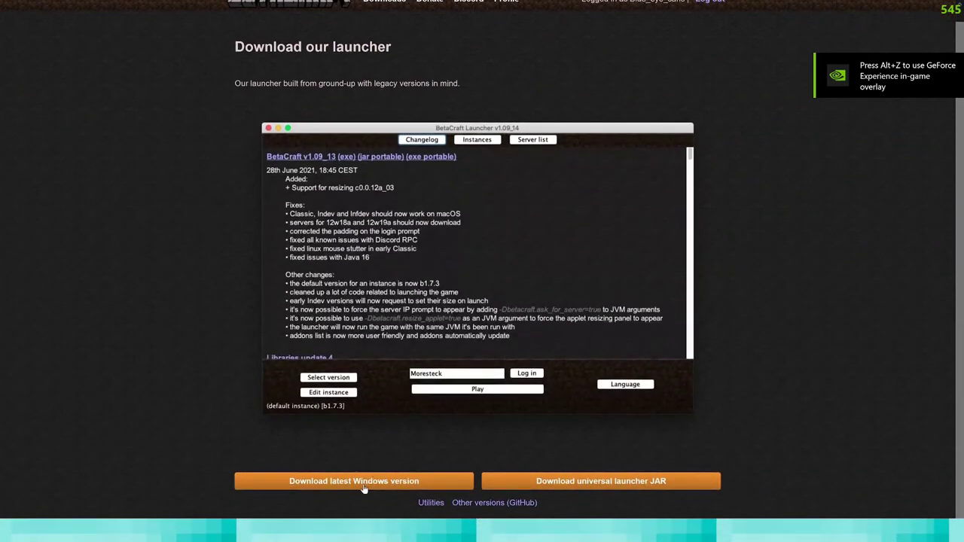
{"action": "left_click", "coordinate": [307, 484]}
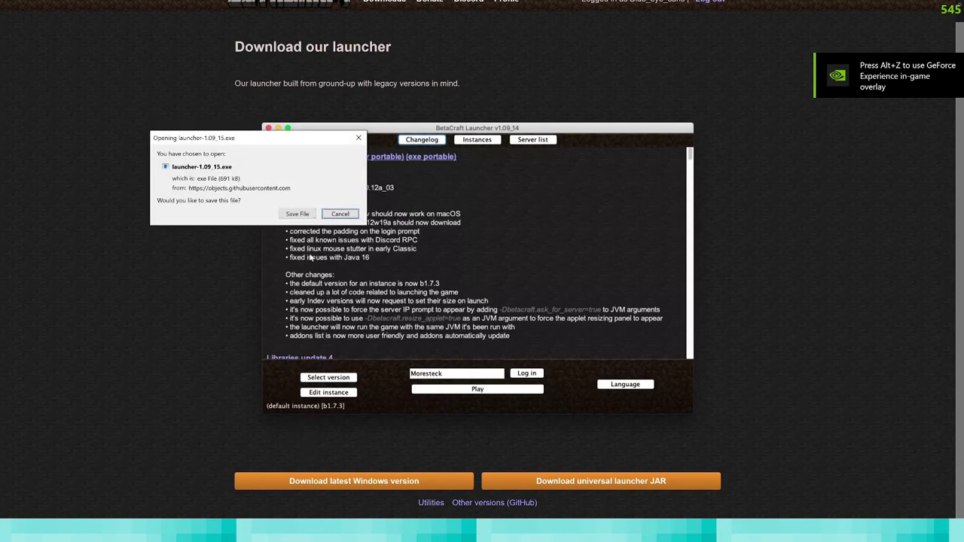
{"action": "left_click", "coordinate": [338, 213]}
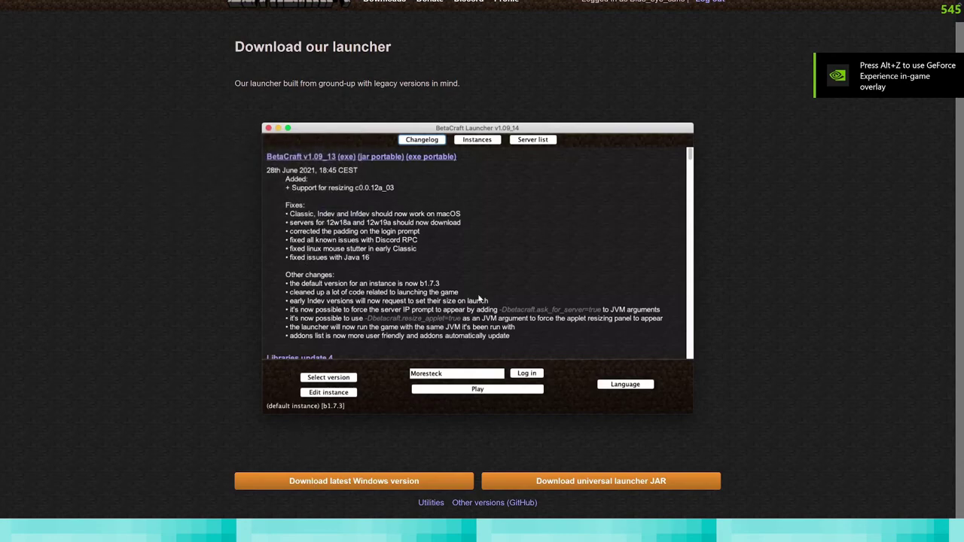
- Switch to BetaCraft Launcher, open the default instance's settings, and reposition the settings window
{"action": "key", "text": "alt+Tab"}
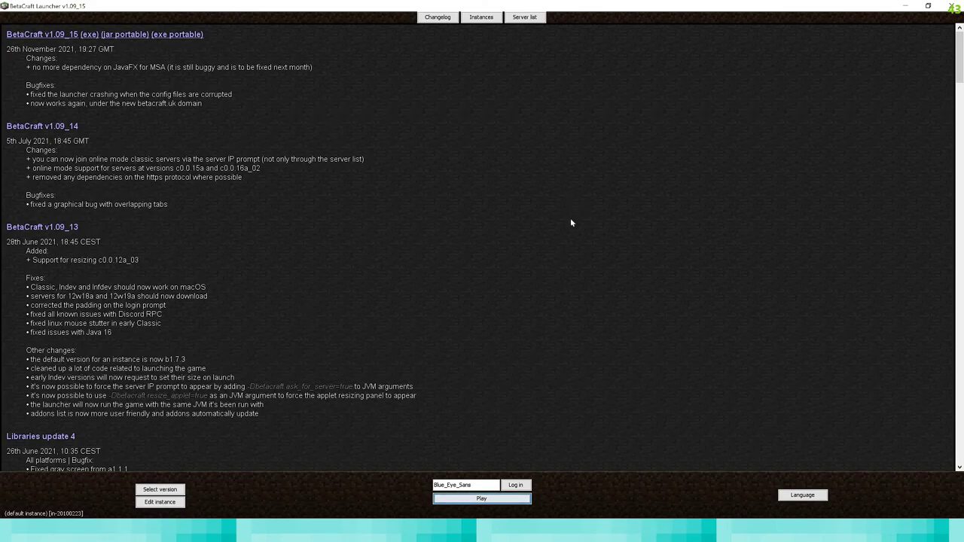
{"action": "left_click", "coordinate": [159, 502]}
{"action": "left_click_drag", "start_coordinate": [487, 196], "coordinate": [344, 166]}
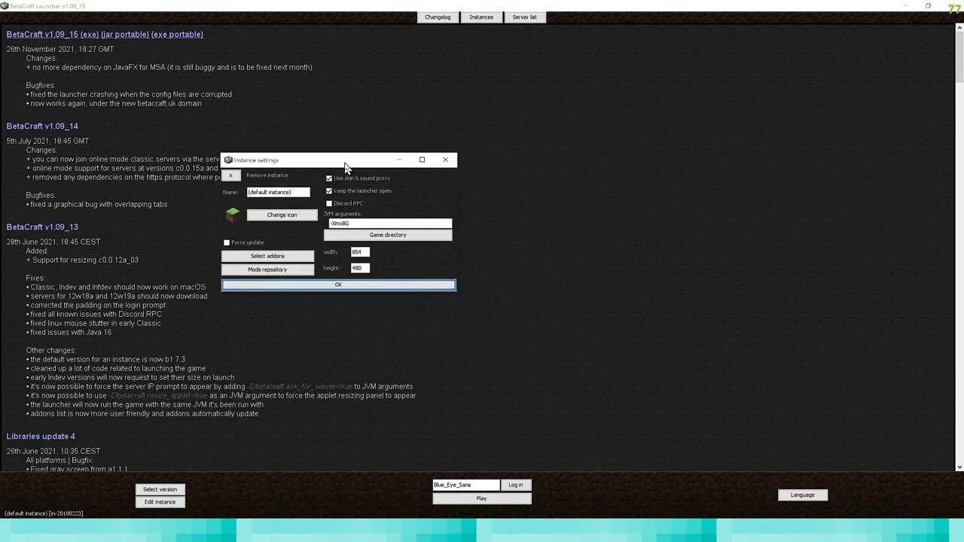
{"action": "double_click", "coordinate": [345, 164]}
{"action": "left_click_drag", "start_coordinate": [343, 6], "coordinate": [371, 212]}
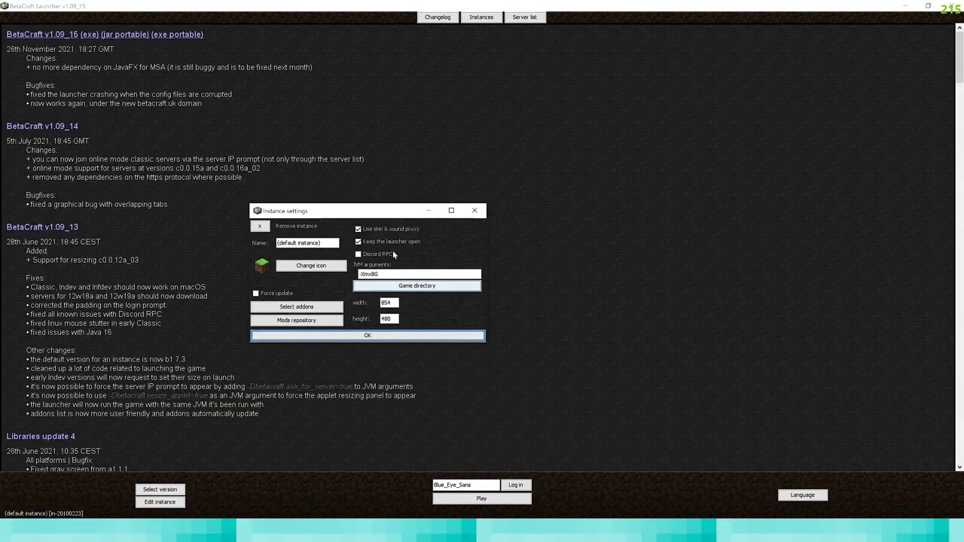
- Browse the available mods in the default instance's mods repository and close the list
{"action": "left_click", "coordinate": [296, 320]}
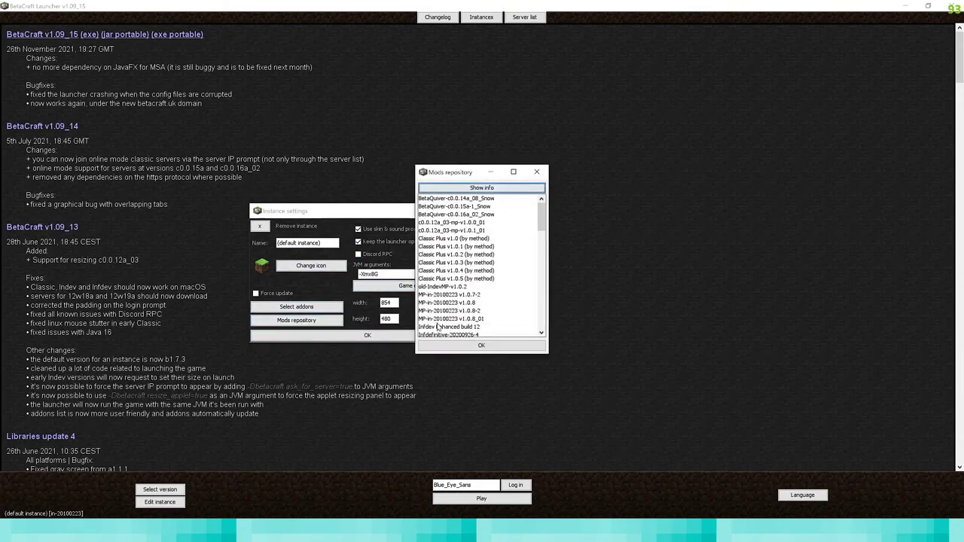
{"action": "scroll", "coordinate": [443, 275], "scroll_direction": "down", "scroll_amount": 10}
{"action": "scroll", "coordinate": [485, 226], "scroll_direction": "down", "scroll_amount": 15}
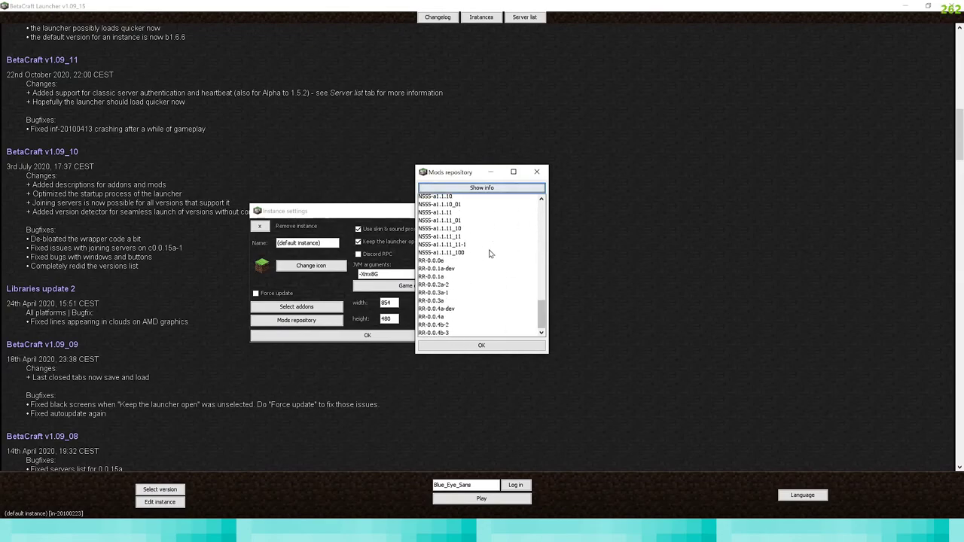
{"action": "scroll", "coordinate": [491, 286], "scroll_direction": "up", "scroll_amount": 15}
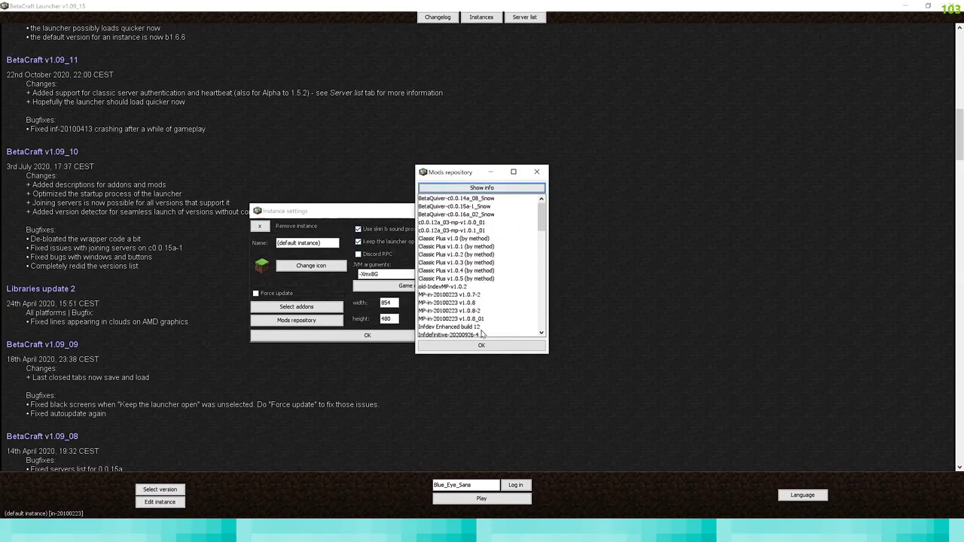
{"action": "left_click", "coordinate": [537, 172]}
- Review the default instance's available addons, and close the addons list and the instance settings
{"action": "left_click", "coordinate": [295, 306]}
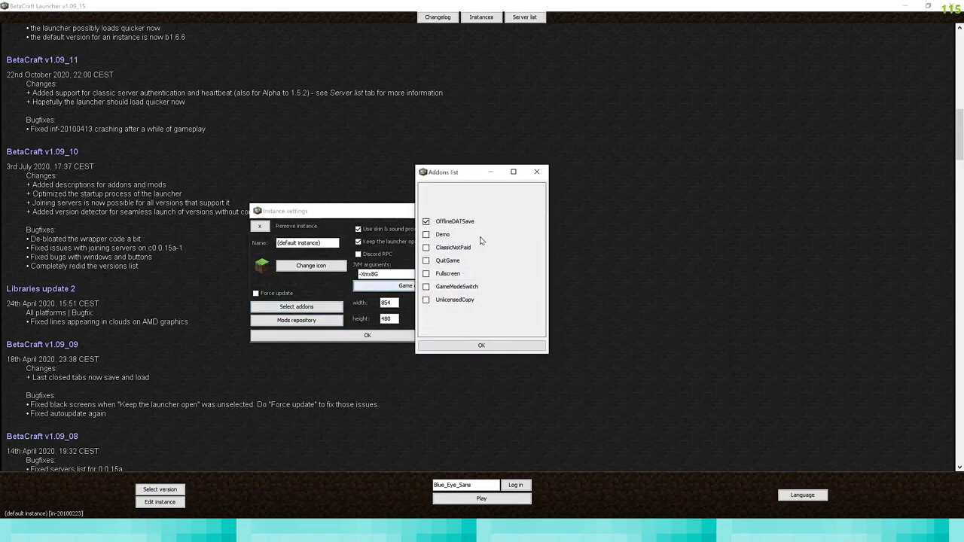
{"action": "left_click", "coordinate": [443, 344]}
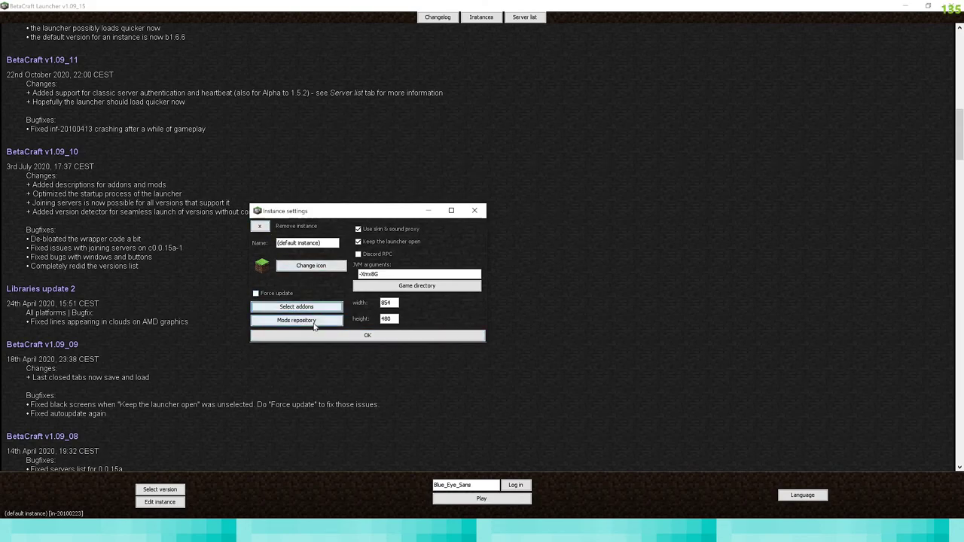
{"action": "left_click", "coordinate": [368, 335]}
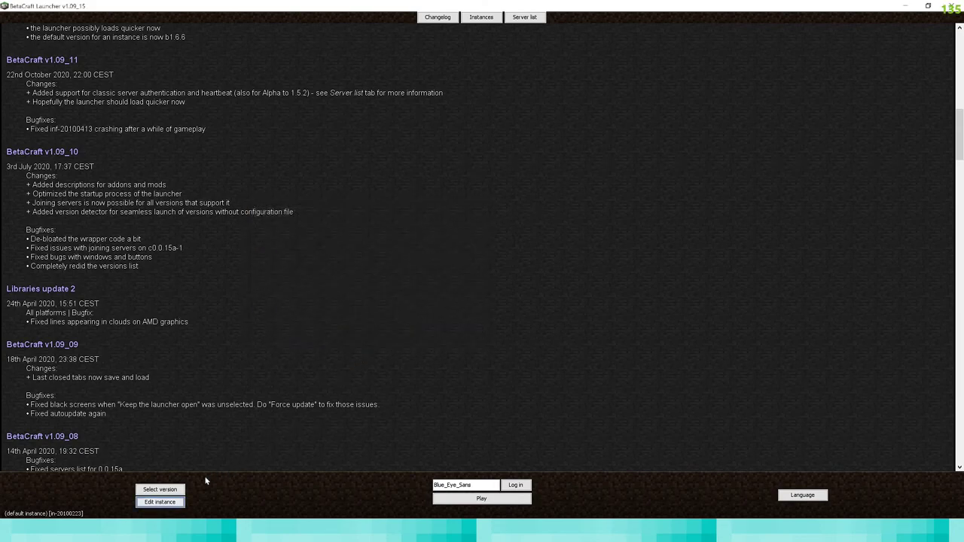
{"action": "left_click", "coordinate": [160, 489]}
{"action": "scroll", "coordinate": [448, 283], "scroll_direction": "down", "scroll_amount": 3}
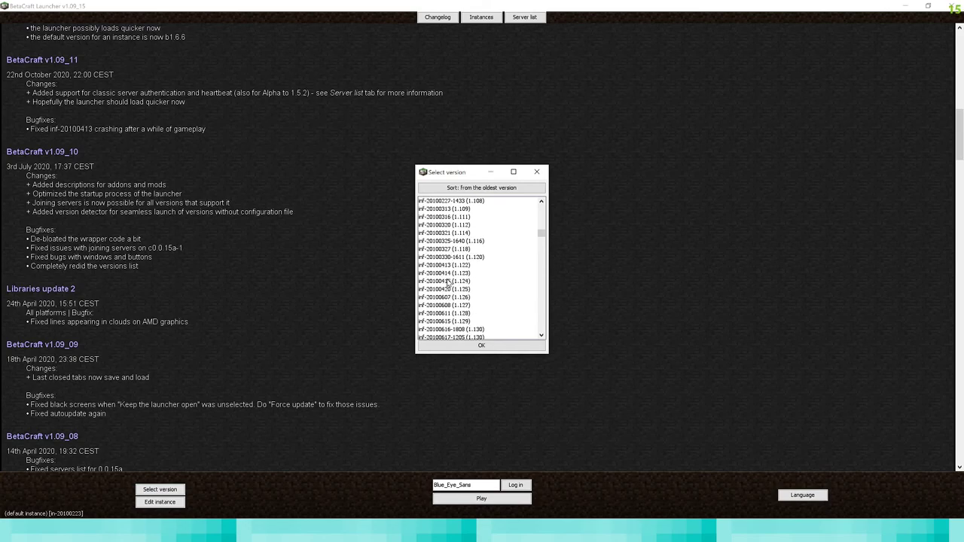
{"action": "scroll", "coordinate": [460, 283], "scroll_direction": "down", "scroll_amount": 3}
{"action": "scroll", "coordinate": [460, 275], "scroll_direction": "up", "scroll_amount": 3}
{"action": "left_click", "coordinate": [448, 257]}
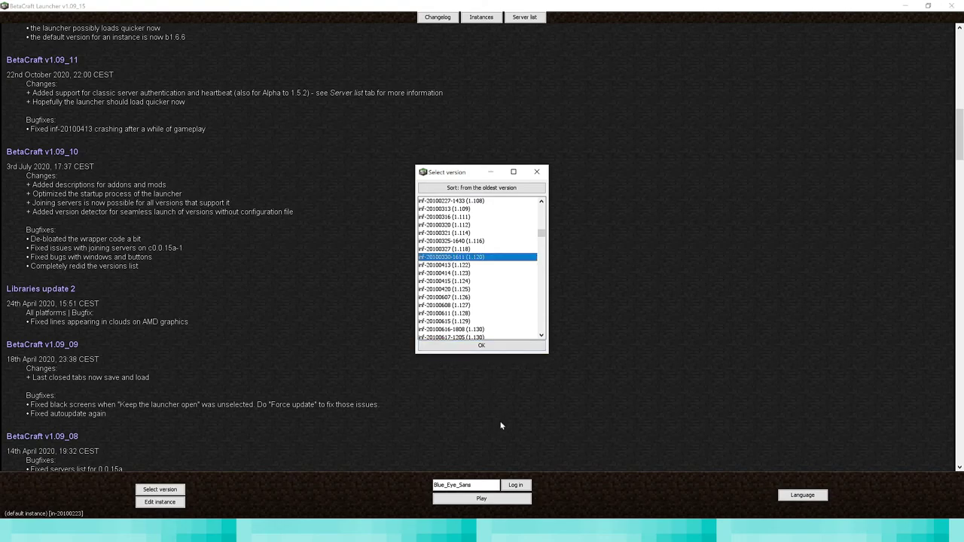
{"action": "left_click", "coordinate": [488, 346]}
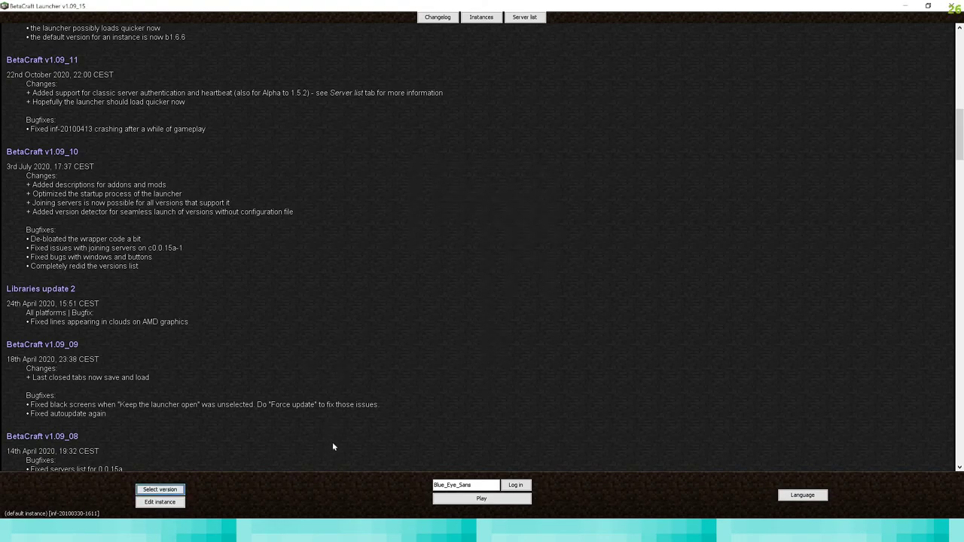
- Launch the default instance and maximize its game window
{"action": "left_click", "coordinate": [490, 502]}
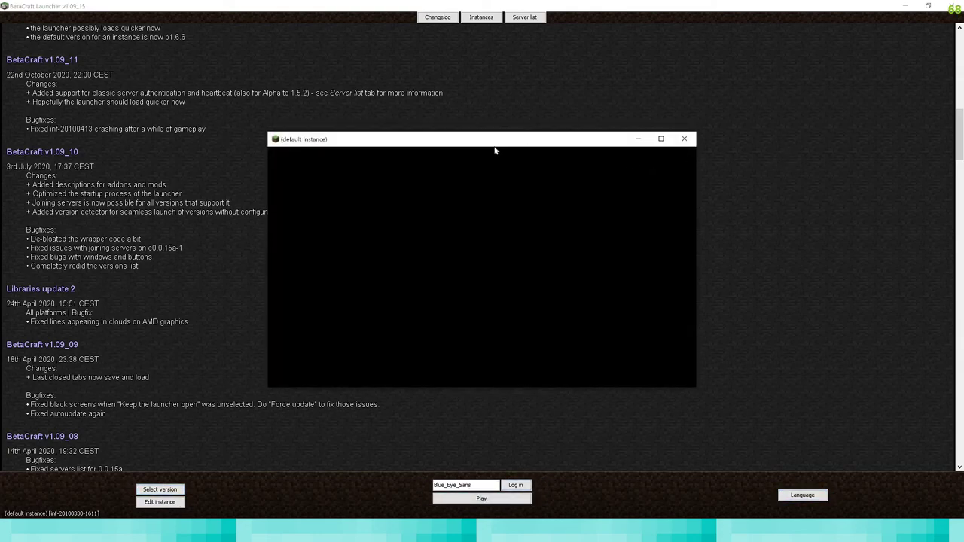
{"action": "left_click_drag", "start_coordinate": [493, 141], "coordinate": [925, 0]}
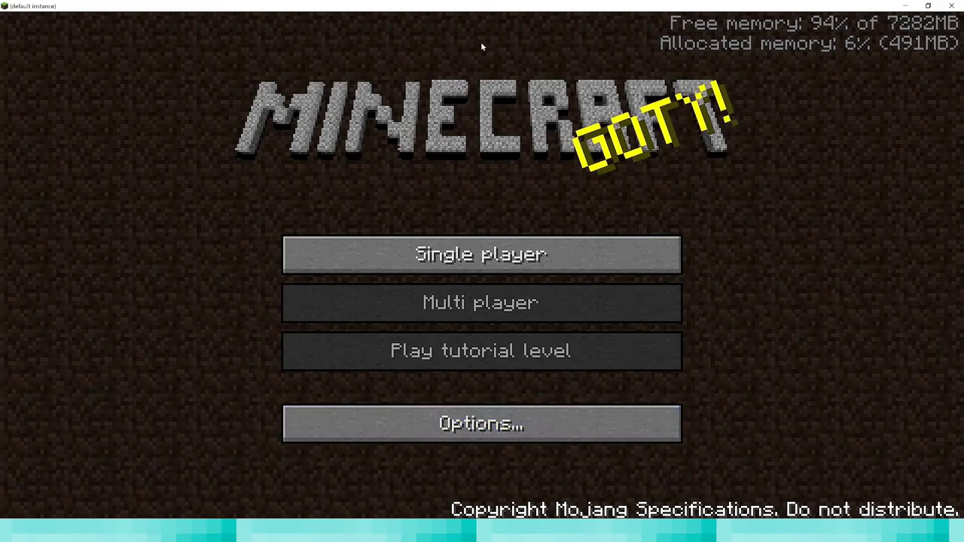
{"action": "double_click", "coordinate": [549, 6]}
{"action": "double_click", "coordinate": [571, 82]}
- Examine the Infdev game's options and return to the title screen
{"action": "left_click", "coordinate": [527, 419]}
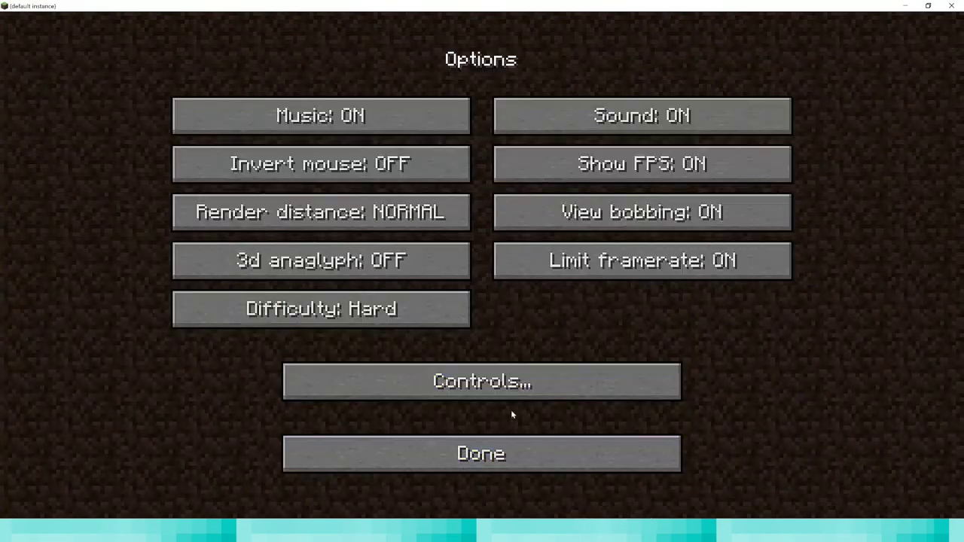
{"action": "left_click", "coordinate": [484, 461]}
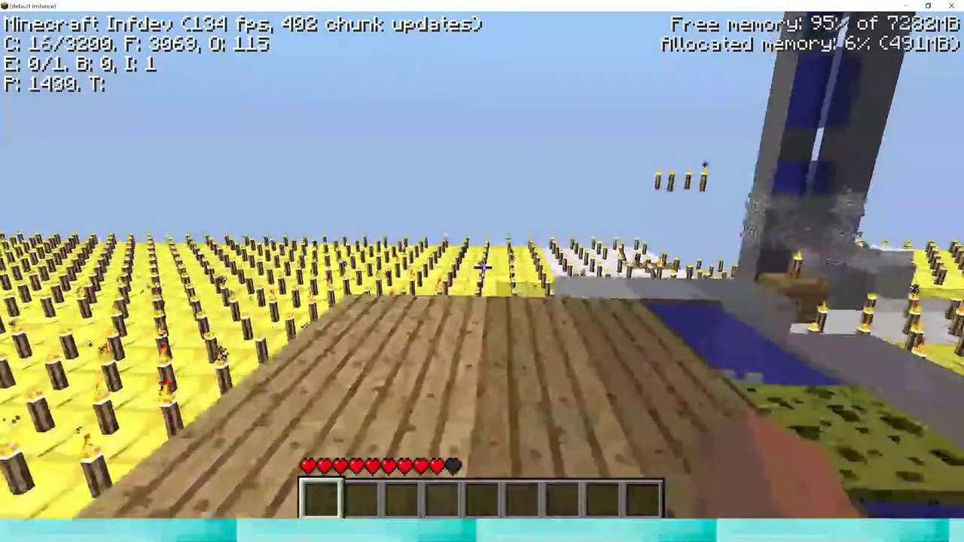
{"action": "scroll", "coordinate": [482, 267], "scroll_direction": "up", "scroll_amount": 1}
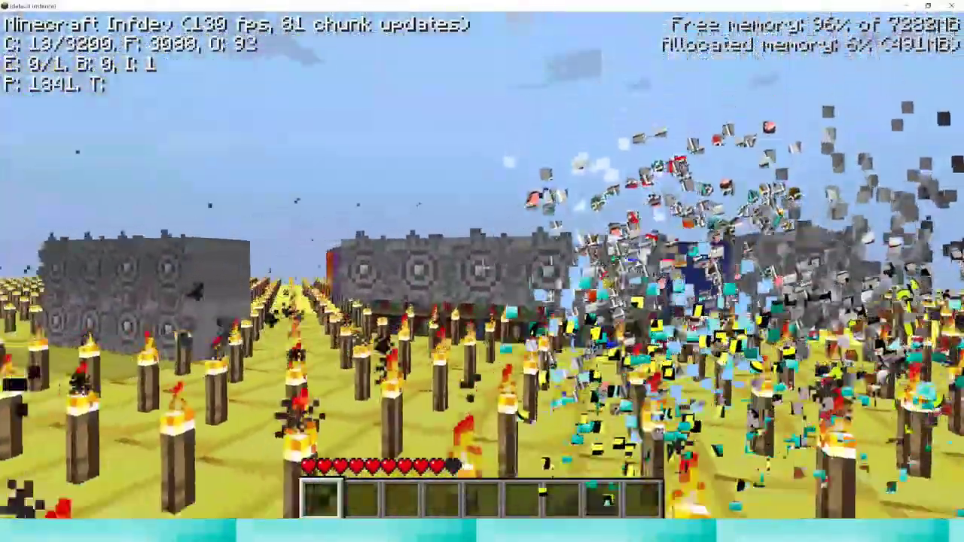
{"action": "key", "text": "w"}
{"action": "left_click", "coordinate": [482, 268]}
{"action": "left_click", "coordinate": [481, 268]}
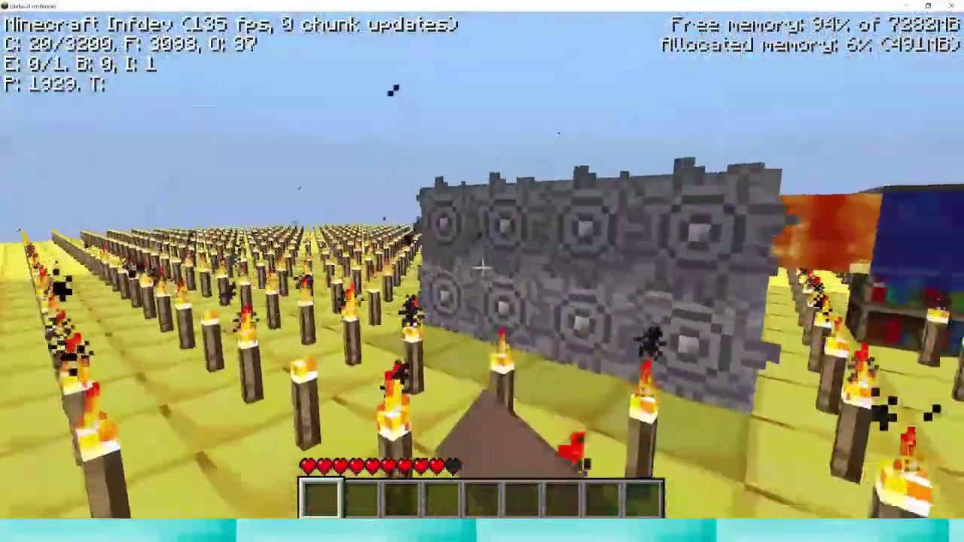
{"action": "key", "text": "w"}
{"action": "left_click", "coordinate": [482, 268]}
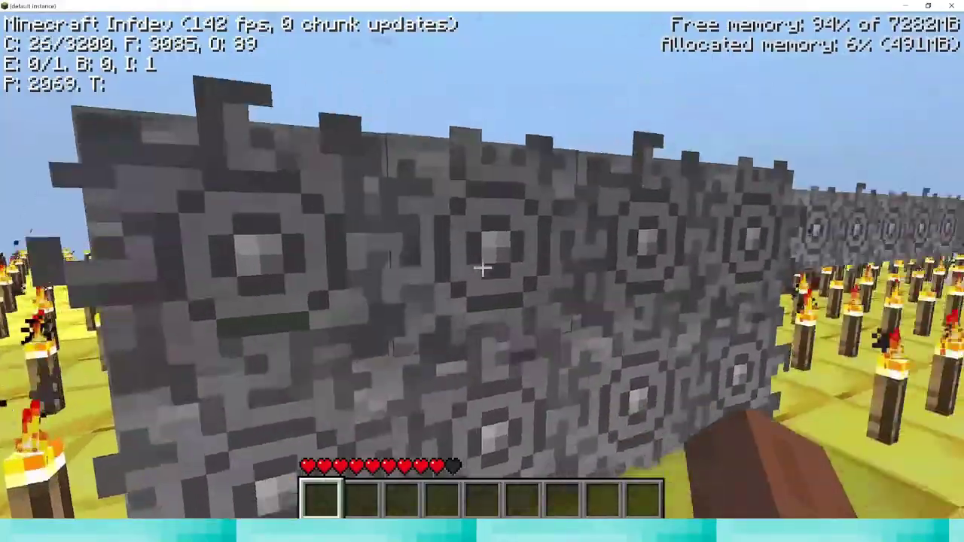
{"action": "left_click", "coordinate": [482, 268]}
{"action": "key", "text": "w"}
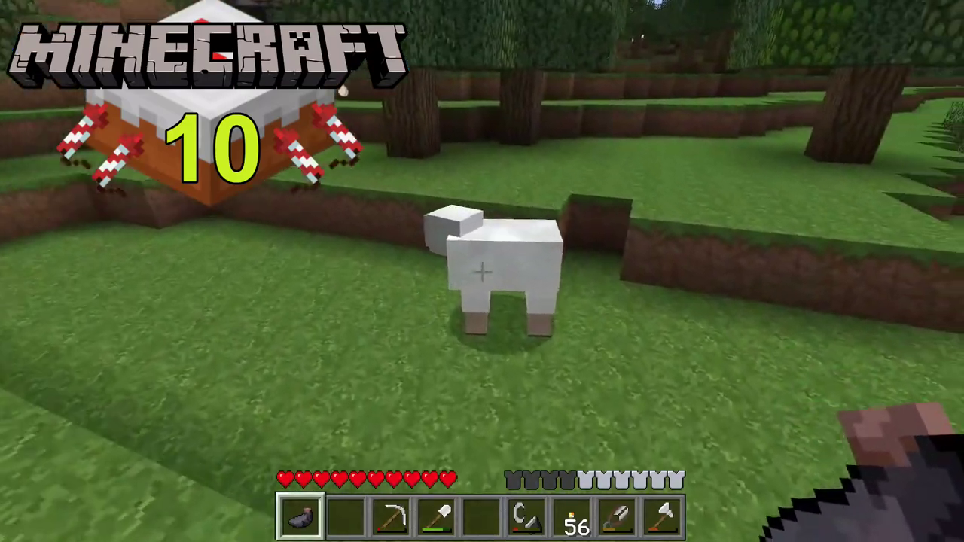
{"action": "right_click", "coordinate": [482, 271]}
{"action": "key", "text": "8"}
{"action": "right_click", "coordinate": [482, 271]}
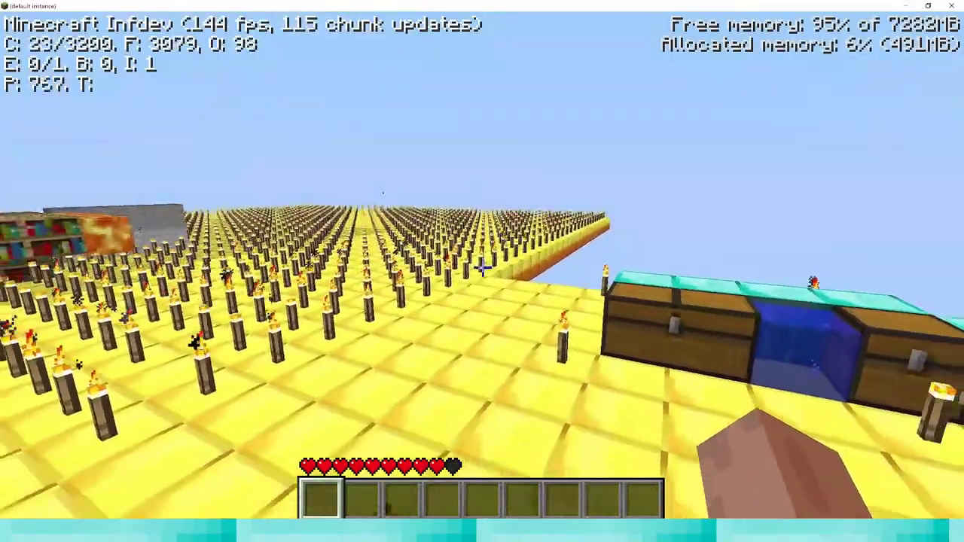
{"action": "key", "text": "s"}
{"action": "left_click", "coordinate": [482, 267]}
{"action": "left_click", "coordinate": [483, 267]}
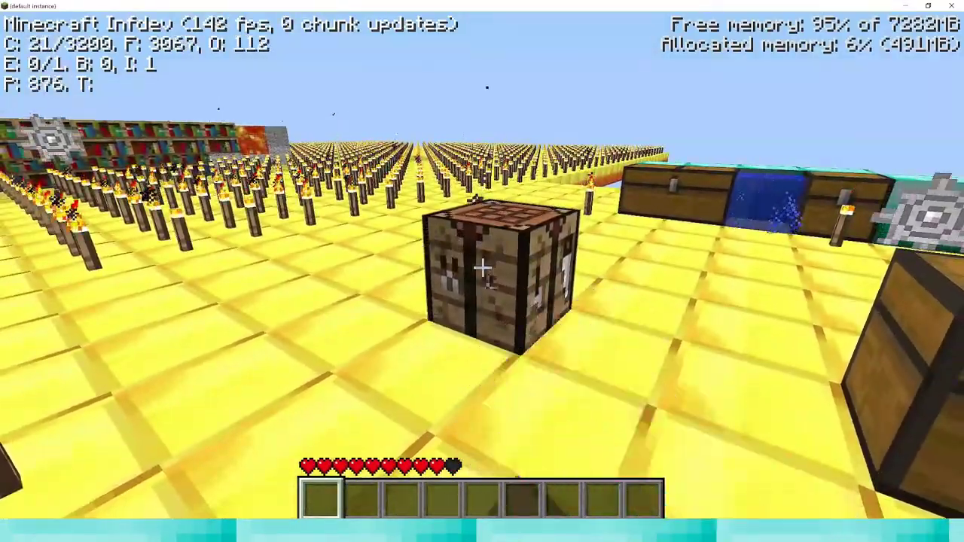
{"action": "left_click", "coordinate": [483, 267]}
{"action": "left_click", "coordinate": [483, 267]}
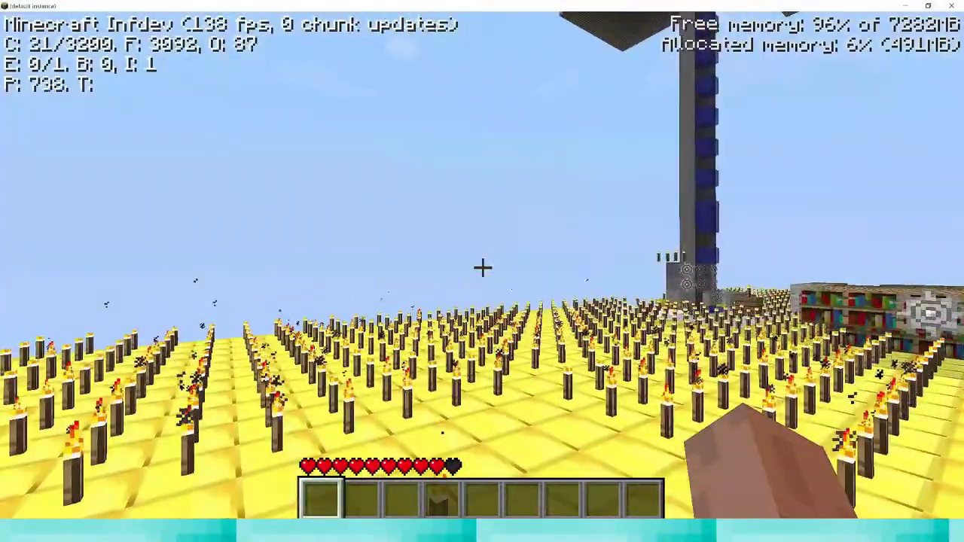
- Leave the current world for the title screen and close the game
{"action": "key", "text": "Escape"}
{"action": "left_click", "coordinate": [509, 267]}
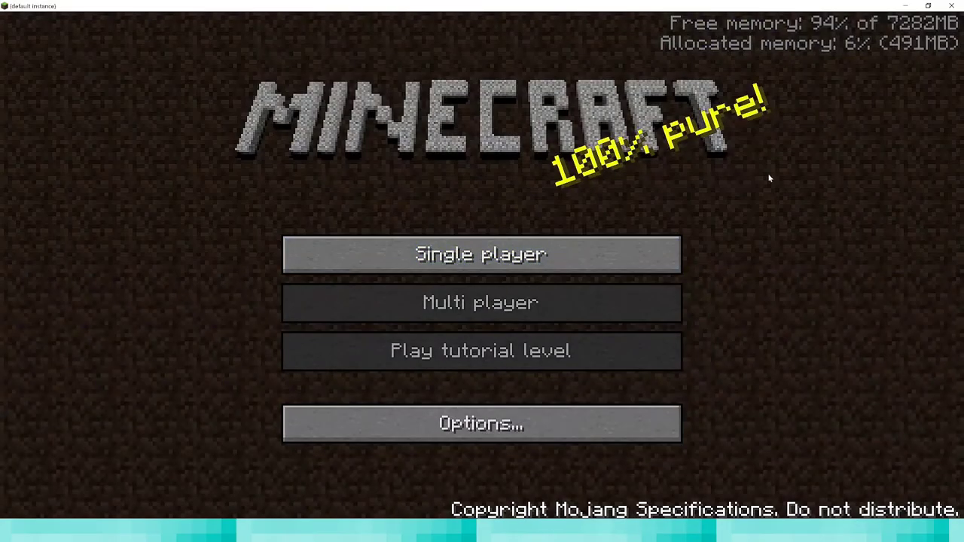
{"action": "key", "text": "alt+F4"}
- Enable the GameModeSwitch addon for the default instance and confirm the instance settings
{"action": "left_click", "coordinate": [174, 501]}
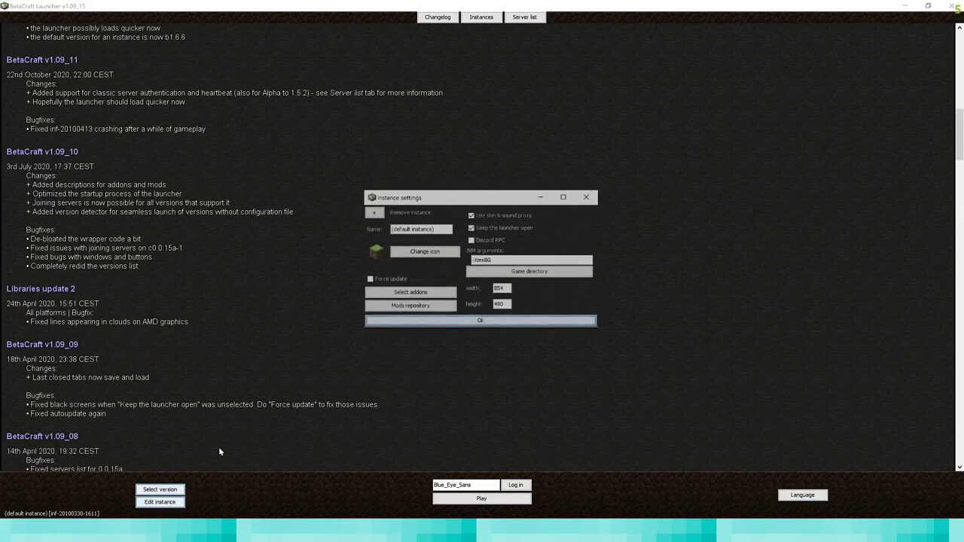
{"action": "left_click", "coordinate": [423, 295]}
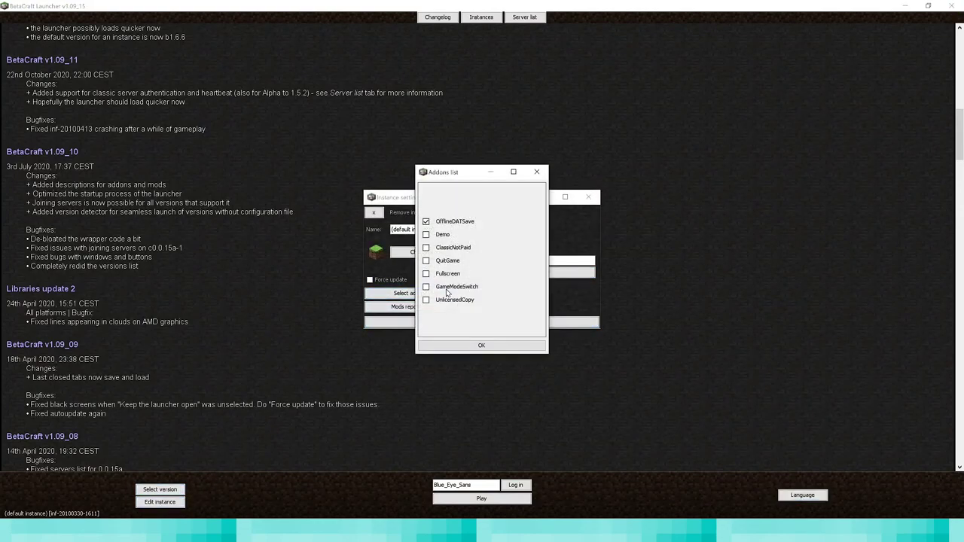
{"action": "left_click", "coordinate": [486, 347]}
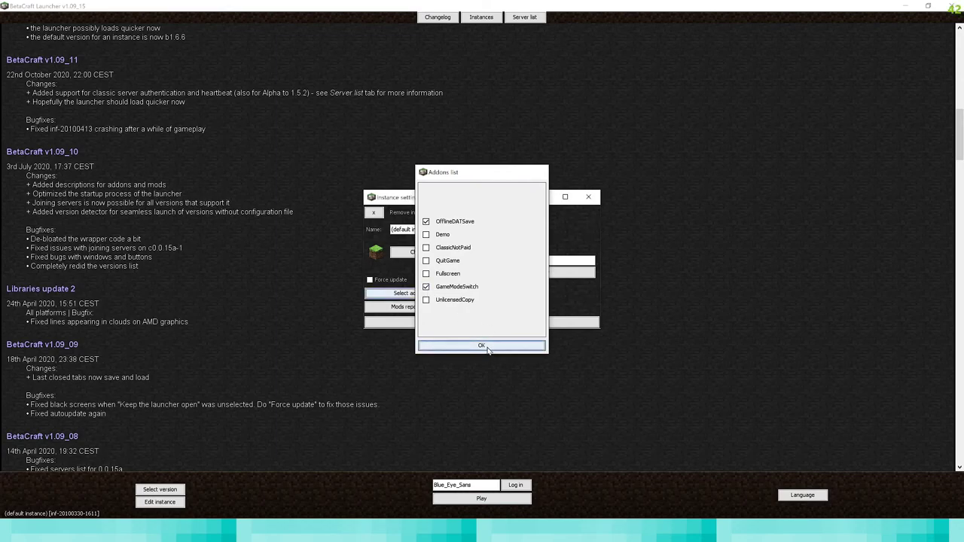
{"action": "left_click", "coordinate": [489, 322]}
- Launch the default instance again and load the existing single-player world
{"action": "left_click", "coordinate": [505, 502]}
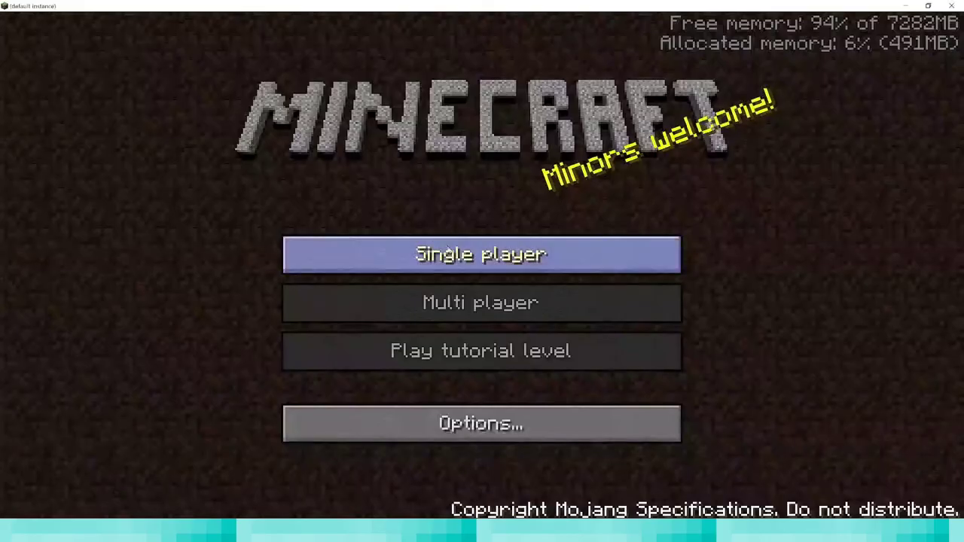
{"action": "left_click", "coordinate": [447, 253]}
{"action": "left_click", "coordinate": [459, 207]}
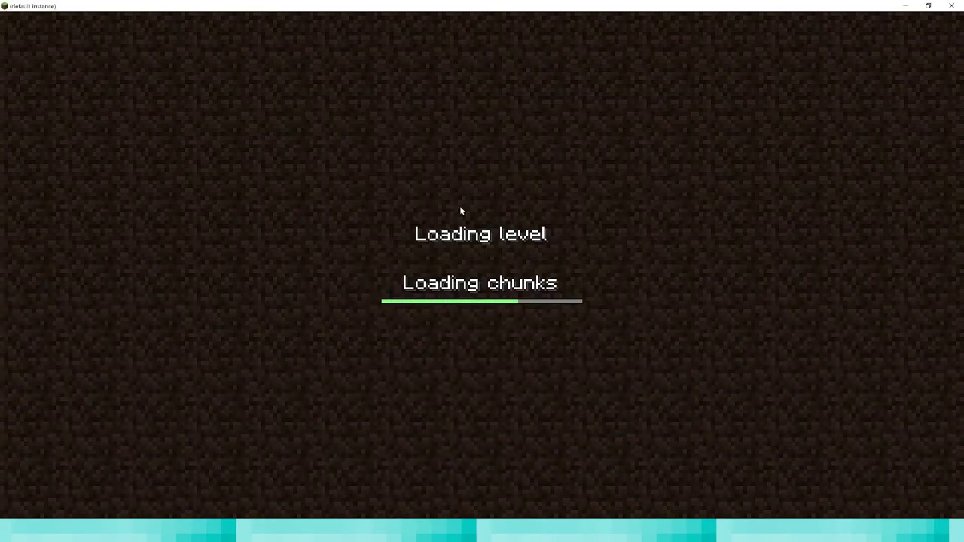
- Check the player's inventory and hotbar blocks in the loaded world
{"action": "key", "text": "w"}
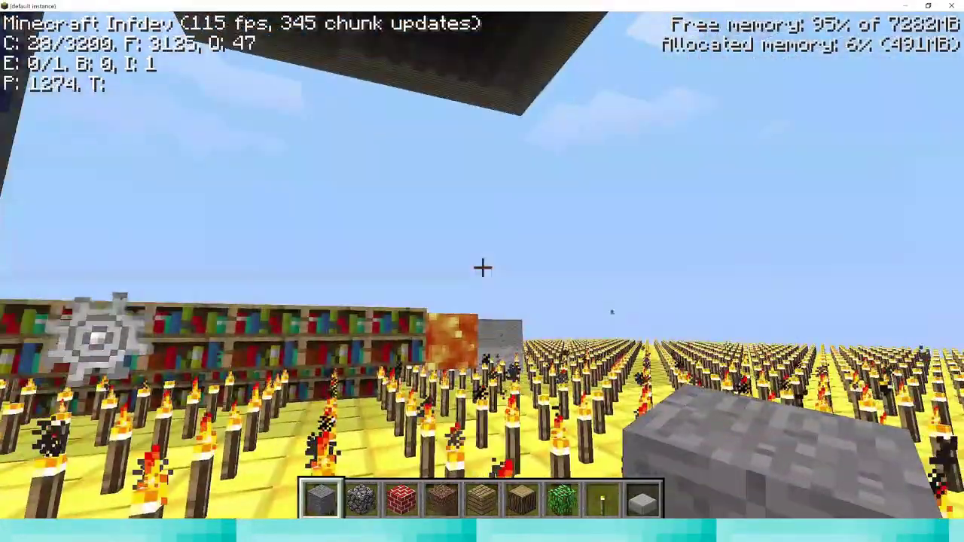
{"action": "key", "text": "e"}
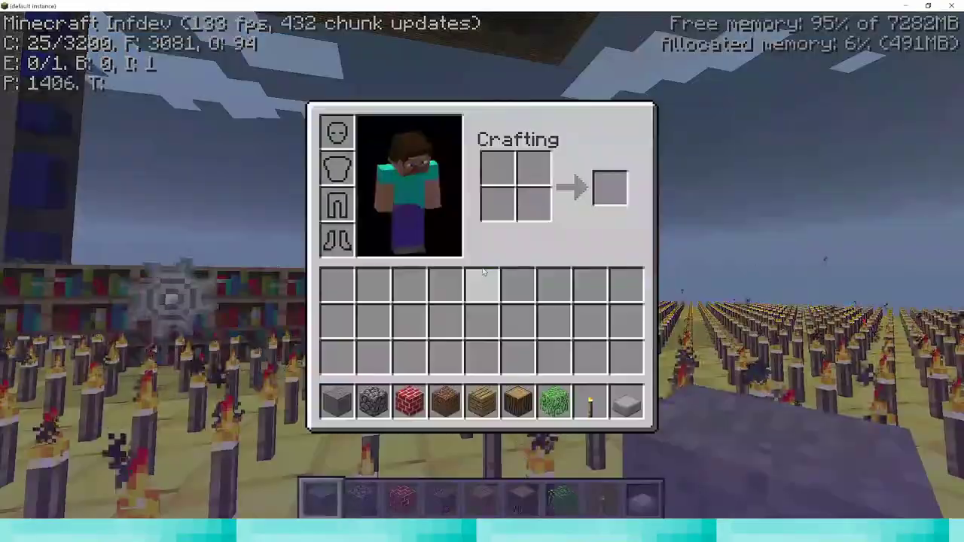
{"action": "key", "text": "e"}
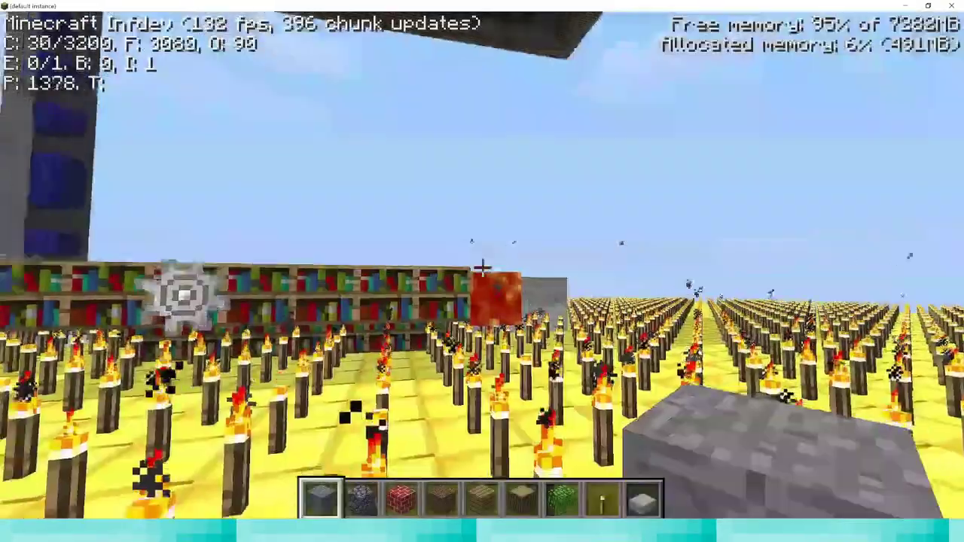
- Move through the lava at the end of the bookshelf wall and climb over the nearby stone blocks
{"action": "key", "text": "w"}
{"action": "key", "text": "space"}
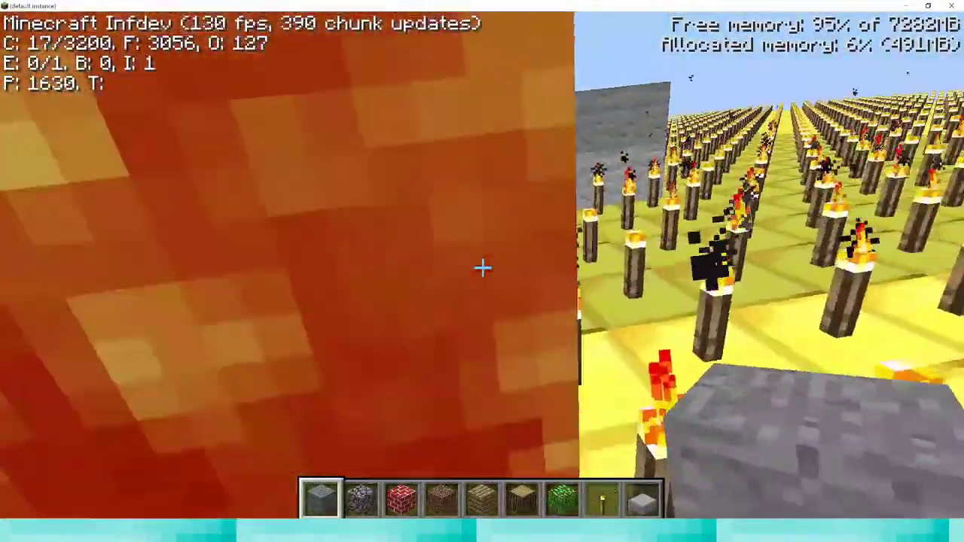
{"action": "key", "text": "w"}
{"action": "key", "text": "space"}
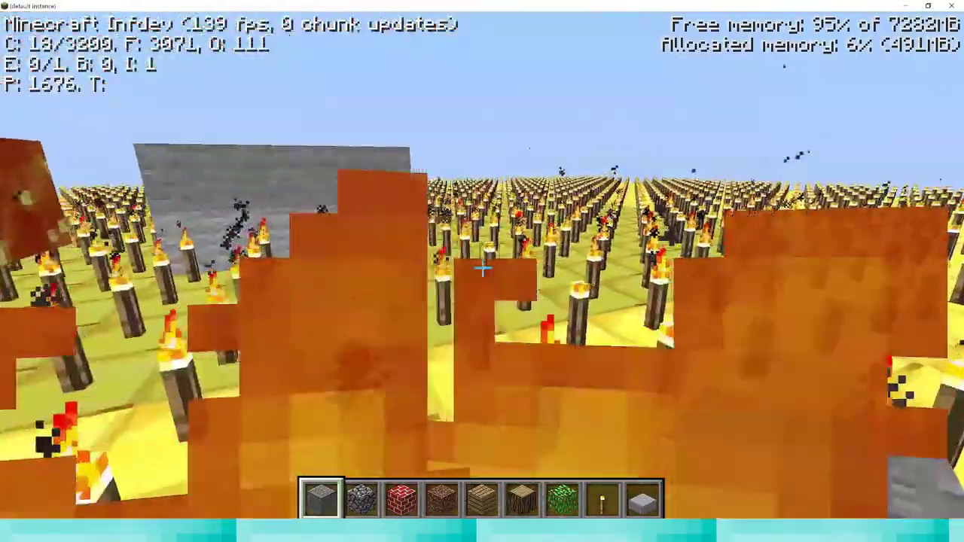
{"action": "key", "text": "w"}
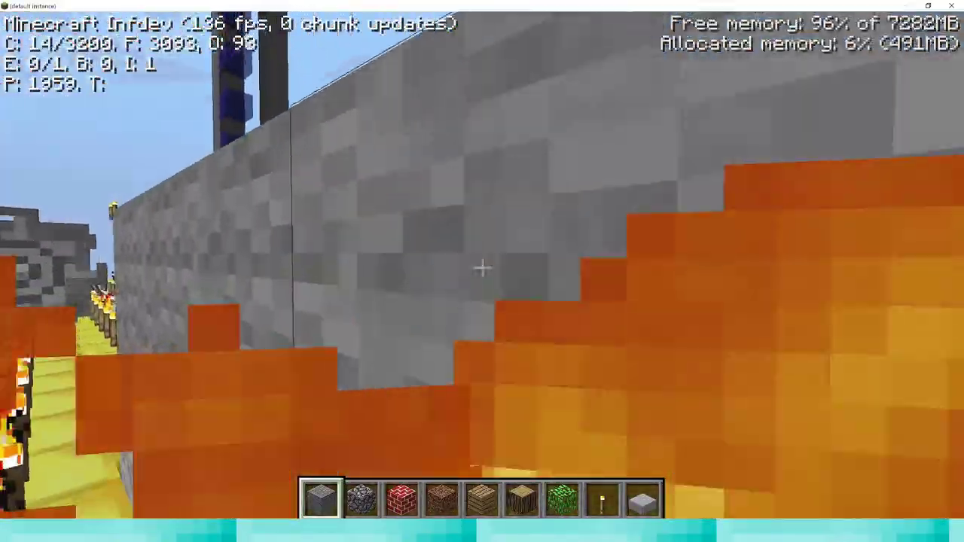
{"action": "left_click", "coordinate": [482, 268]}
{"action": "key", "text": "space"}
{"action": "key", "text": "w"}
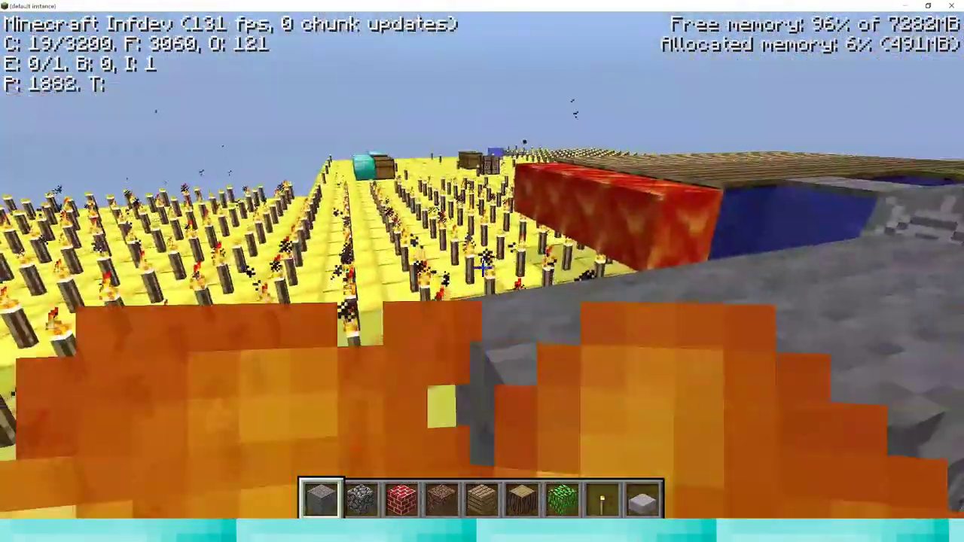
{"action": "key", "text": "w"}
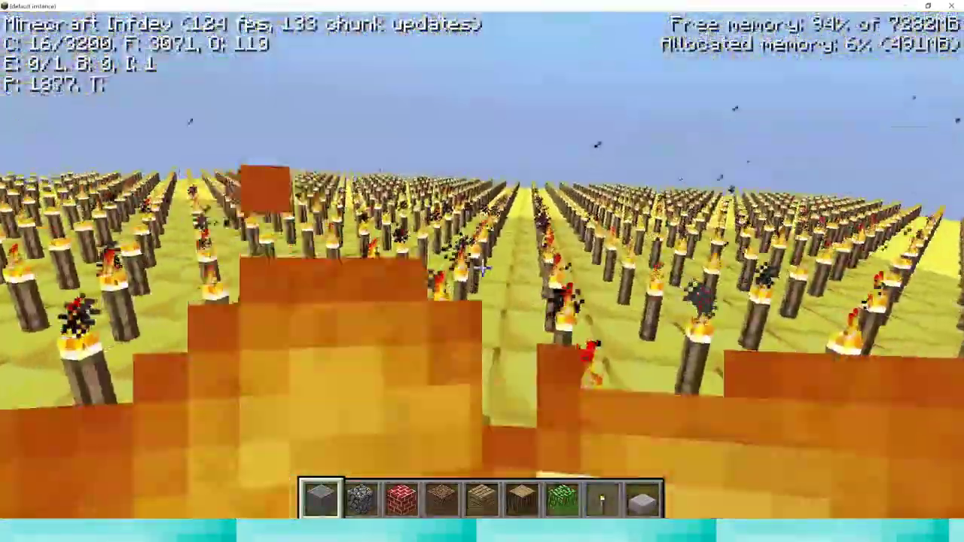
- Break torches and a floor block to open a hole in the torch-covered yellow platform
{"action": "key", "text": "w"}
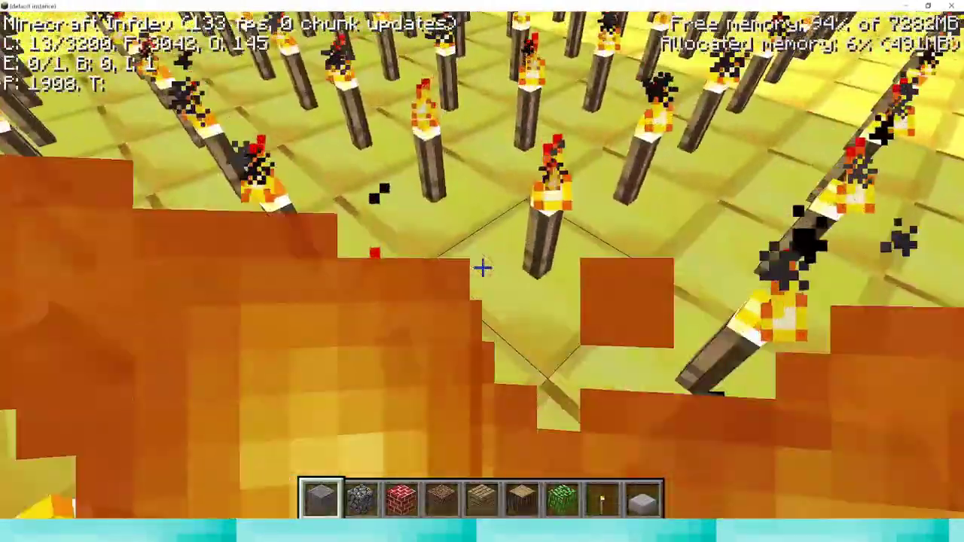
{"action": "left_click", "coordinate": [482, 267]}
{"action": "left_click", "coordinate": [482, 267]}
{"action": "left_click", "coordinate": [482, 268]}
{"action": "left_click", "coordinate": [482, 268]}
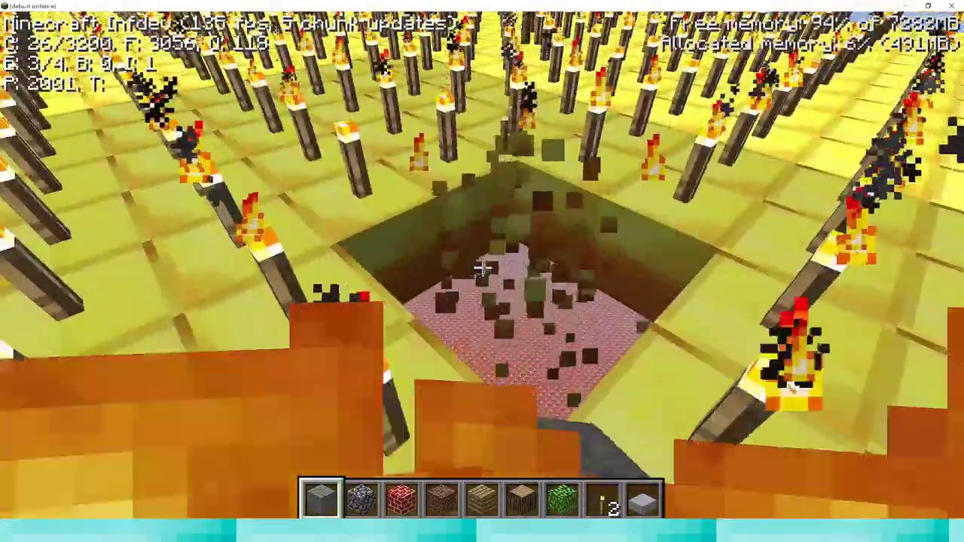
- Keep walking across the platform while on fire until the player dies, and respawn
{"action": "key", "text": "w"}
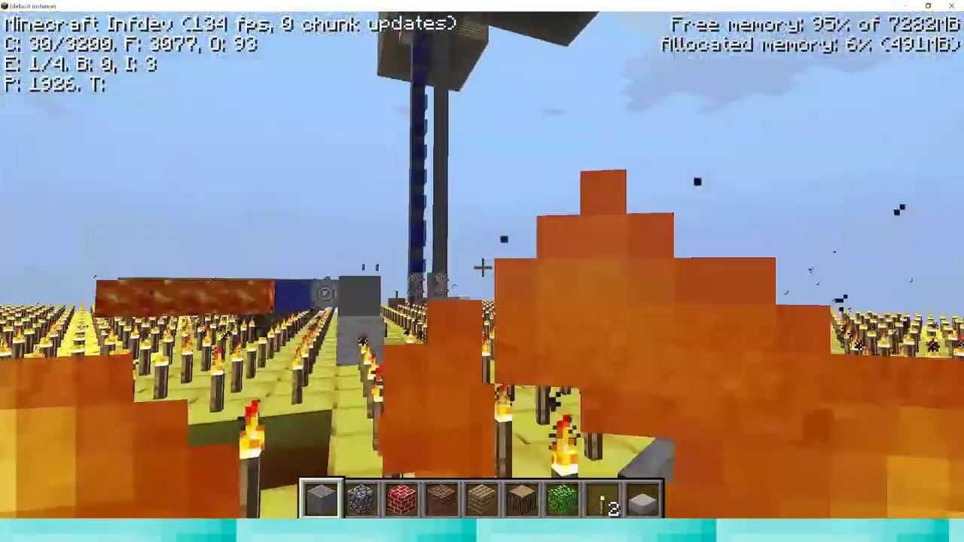
{"action": "key", "text": "w"}
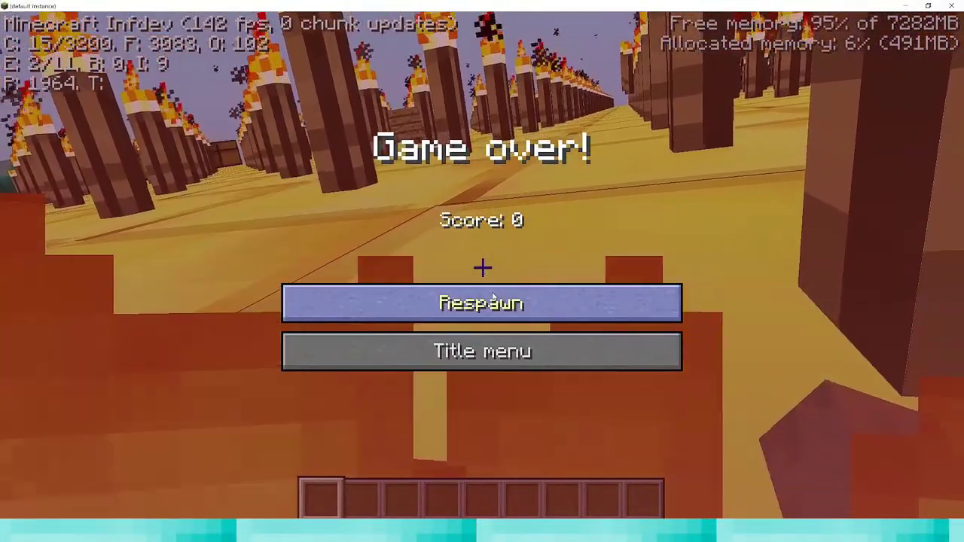
{"action": "left_click", "coordinate": [493, 301]}
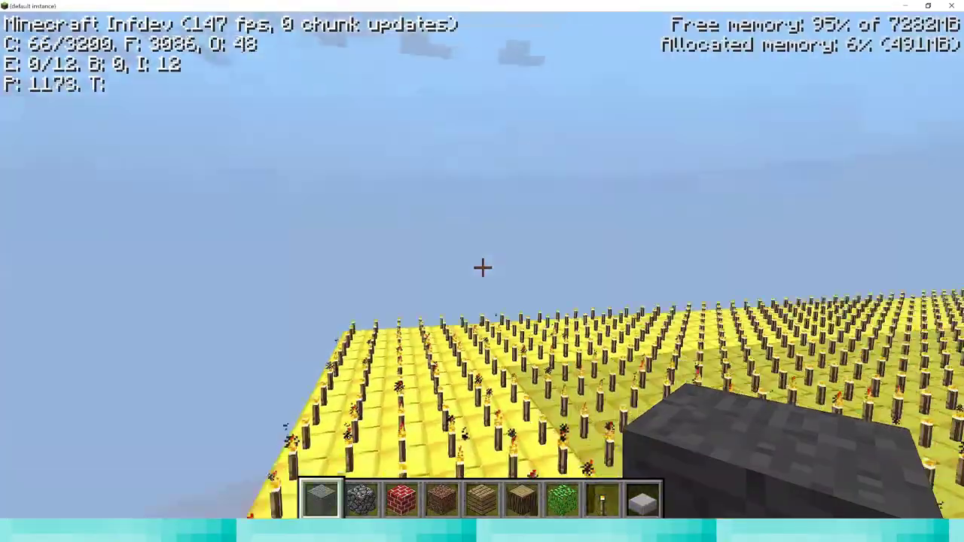
- Walk across the torch-covered platform to the row of gear blocks
{"action": "key", "text": "w"}
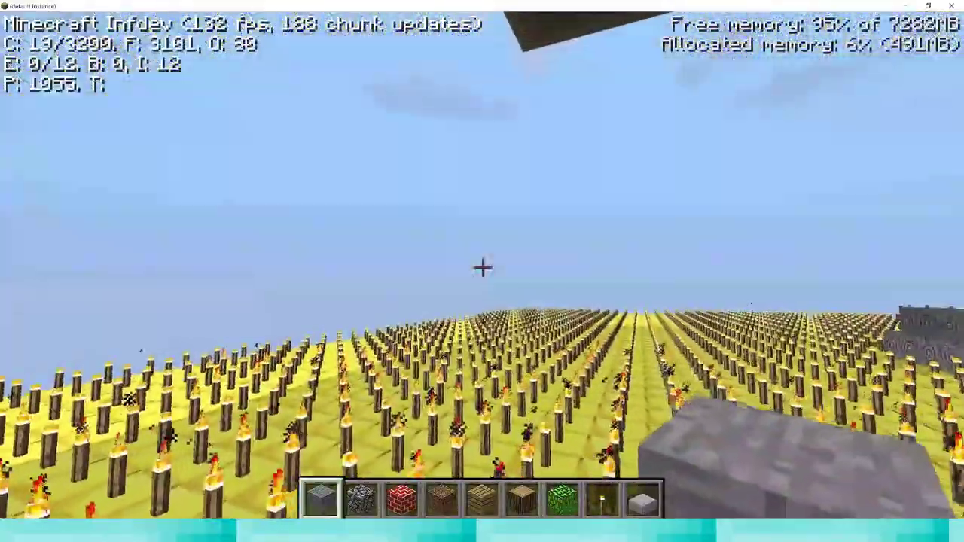
{"action": "key", "text": "w"}
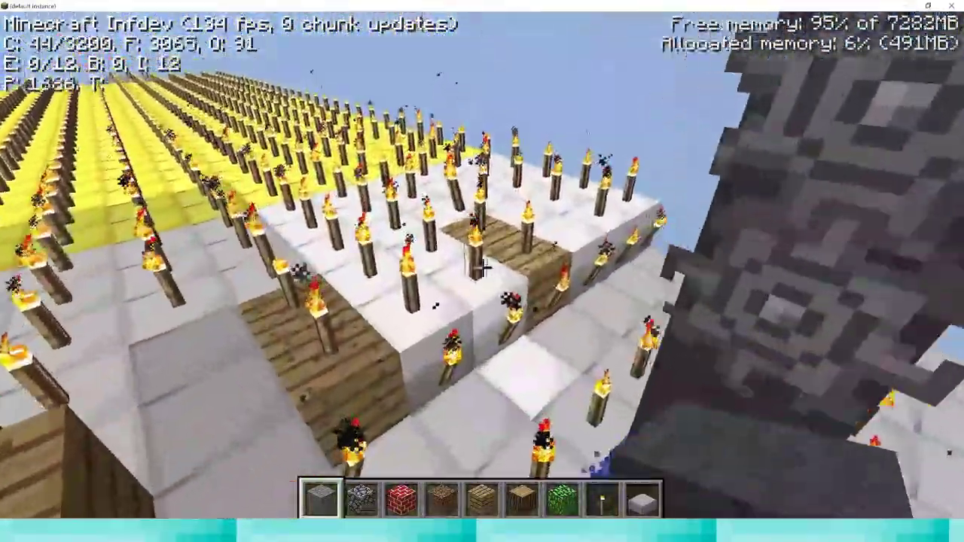
{"action": "mouse_move", "coordinate": [483, 267]}
{"action": "key", "text": "w"}
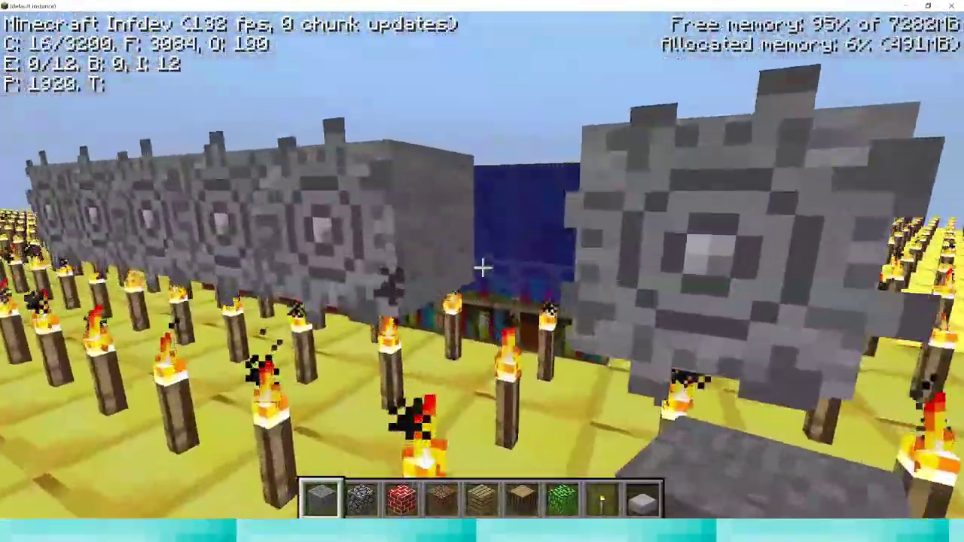
{"action": "key", "text": "w"}
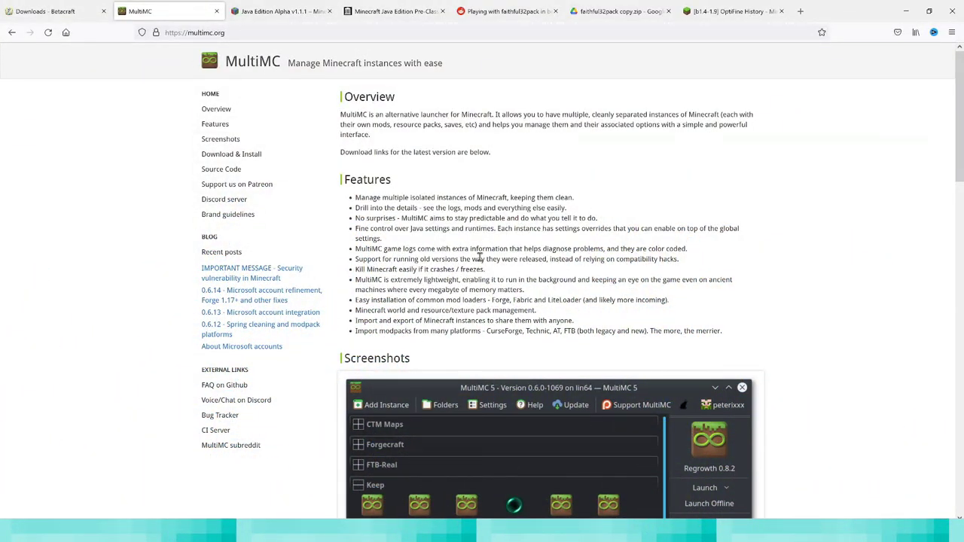
- Open the Windows (32/64-bit) download of MultiMC on multimc.org and dismiss the file dialog
{"action": "scroll", "coordinate": [493, 265], "scroll_direction": "down", "scroll_amount": 10}
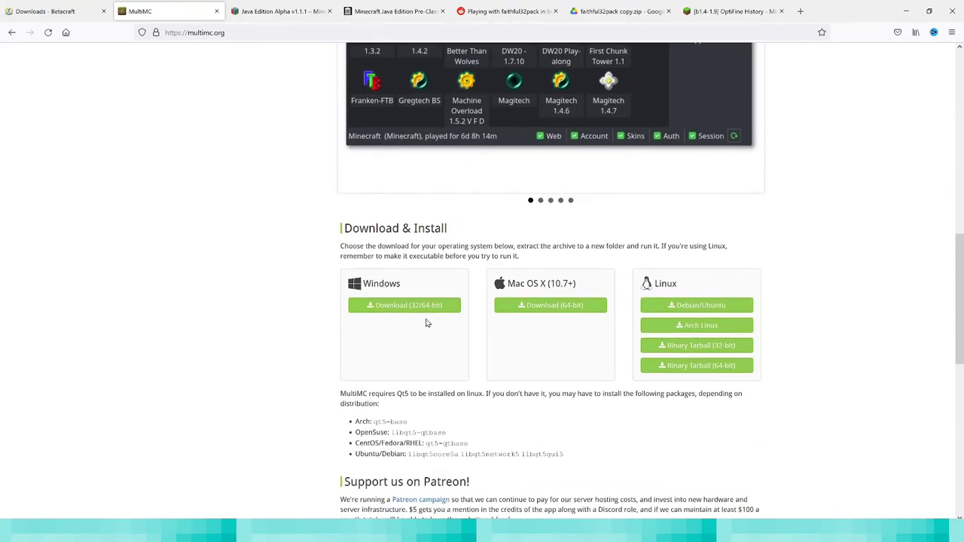
{"action": "left_click", "coordinate": [424, 310]}
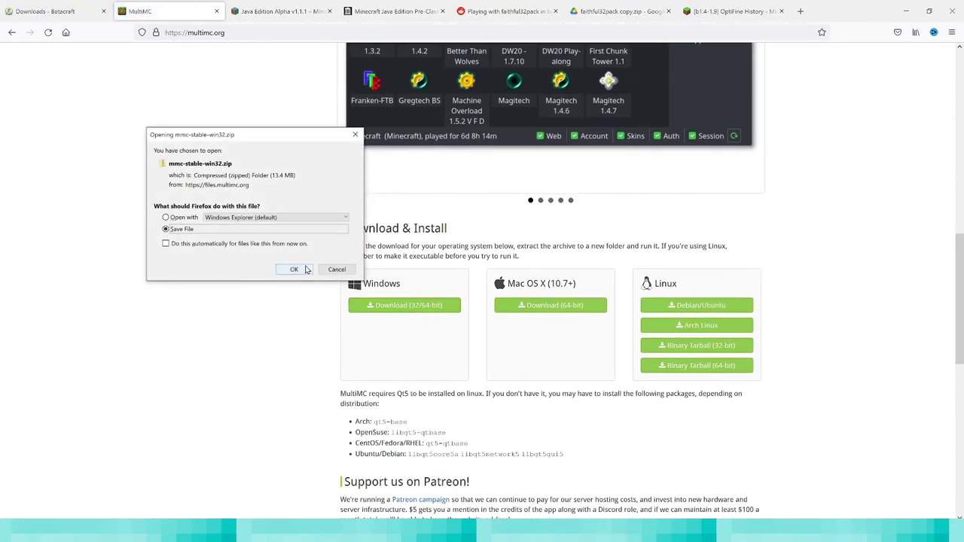
{"action": "left_click", "coordinate": [356, 133]}
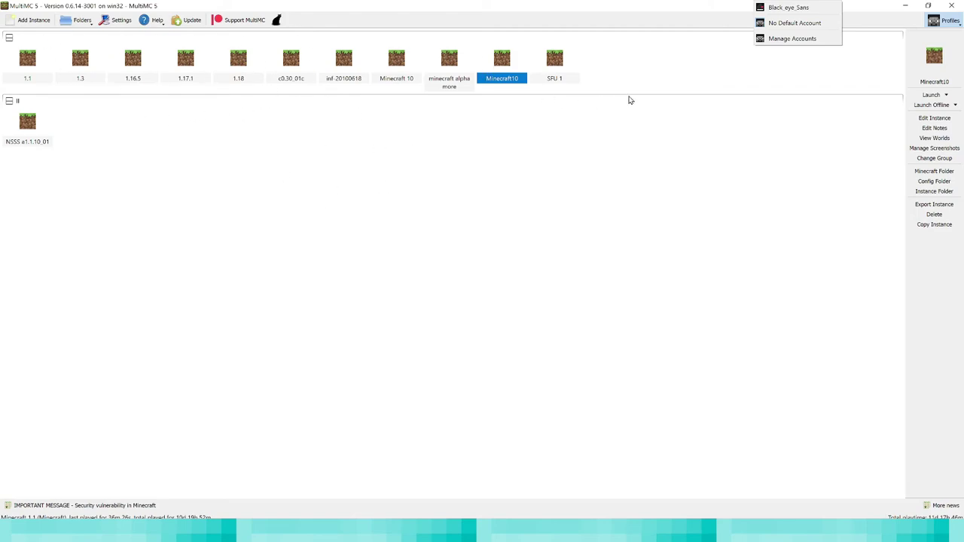
- In MultiMC, start adding a Microsoft account from the account manager and copy its sign-in link for the browser
{"action": "left_click", "coordinate": [800, 39]}
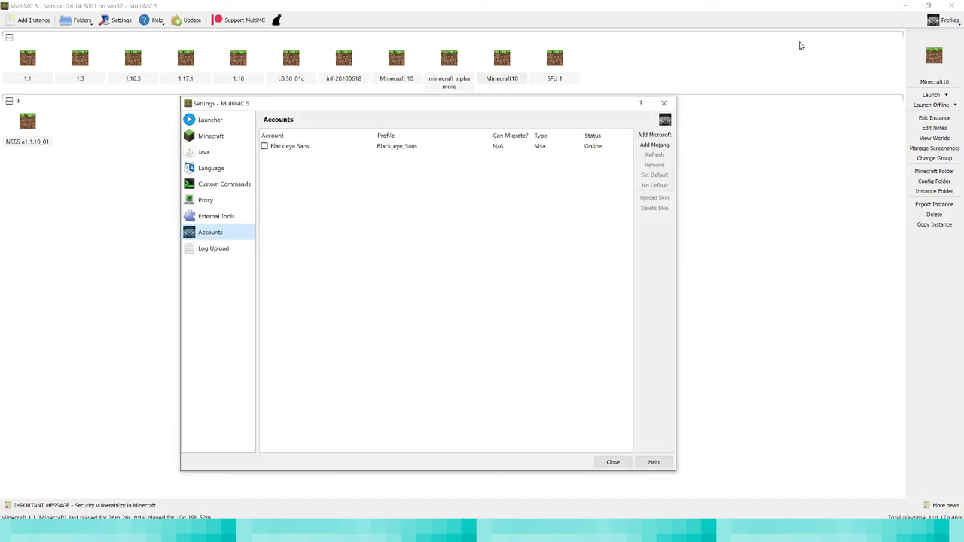
{"action": "left_click", "coordinate": [657, 136]}
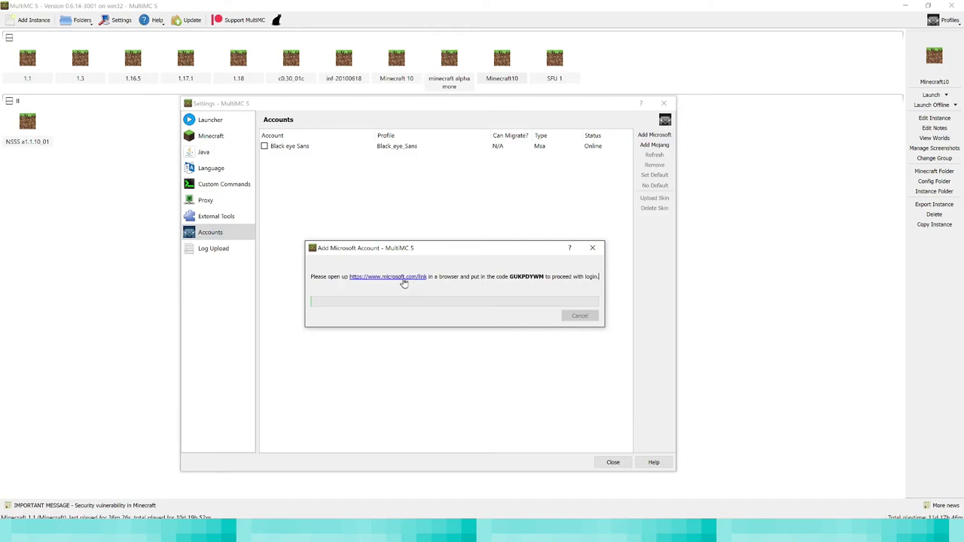
{"action": "right_click", "coordinate": [372, 281]}
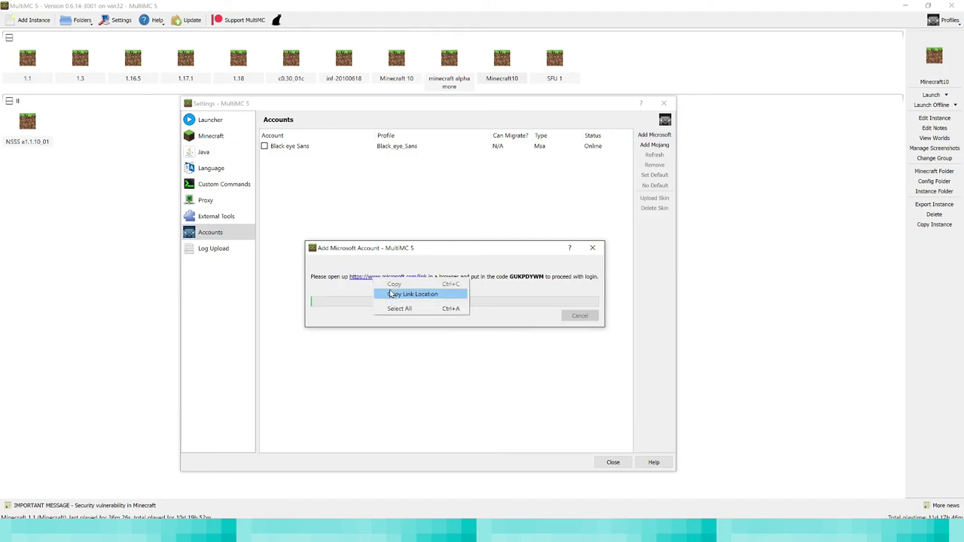
{"action": "left_click", "coordinate": [411, 293]}
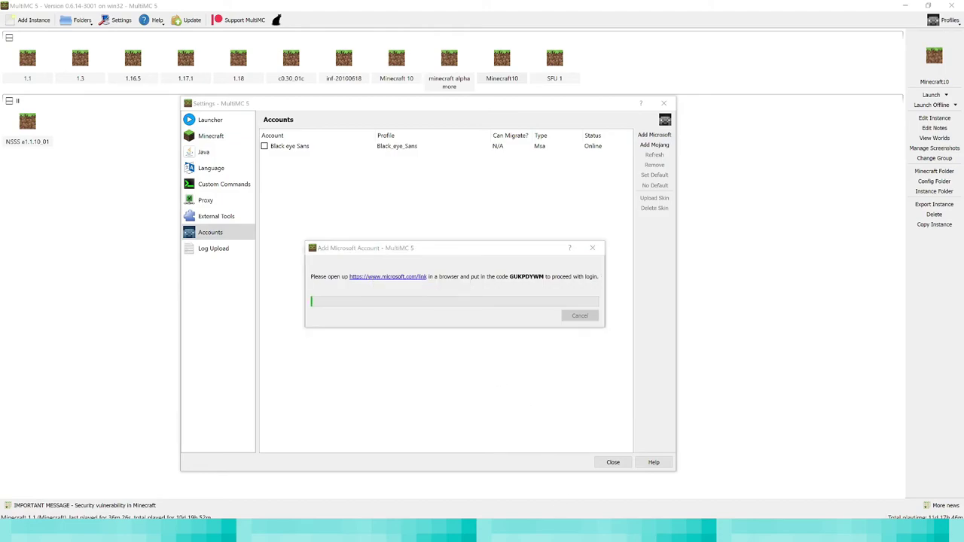
{"action": "key", "text": "alt+Tab"}
- Copy the login code from the account dialog, enter it on the Microsoft sign-in page and complete the sign-in
{"action": "left_click_drag", "start_coordinate": [510, 277], "coordinate": [546, 283]}
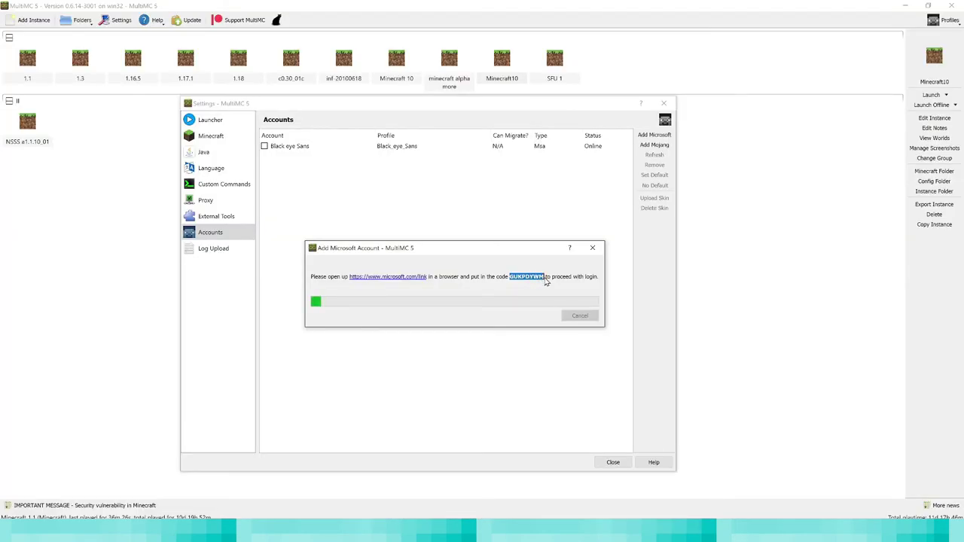
{"action": "key", "text": "alt+Tab"}
{"action": "left_click_drag", "start_coordinate": [466, 223], "coordinate": [792, 1]}
{"action": "key", "text": "ctrl+v"}
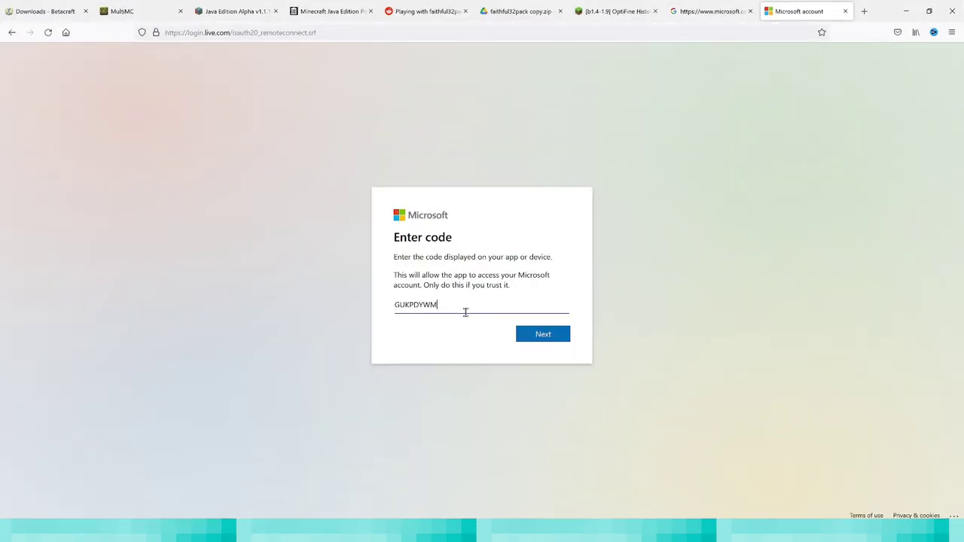
{"action": "left_click", "coordinate": [519, 335]}
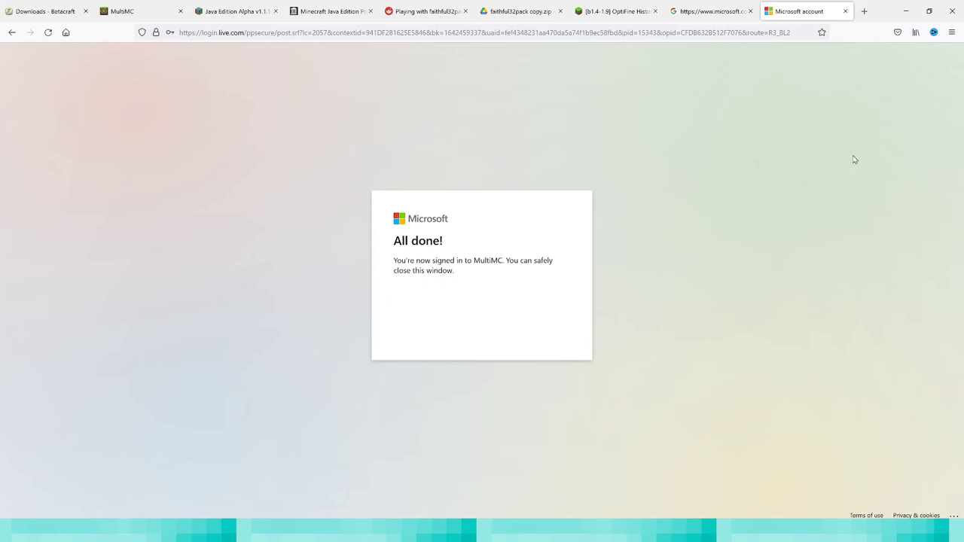
- Return to MultiMC, make the newly added Microsoft account the default, and close the account settings
{"action": "left_click", "coordinate": [905, 10]}
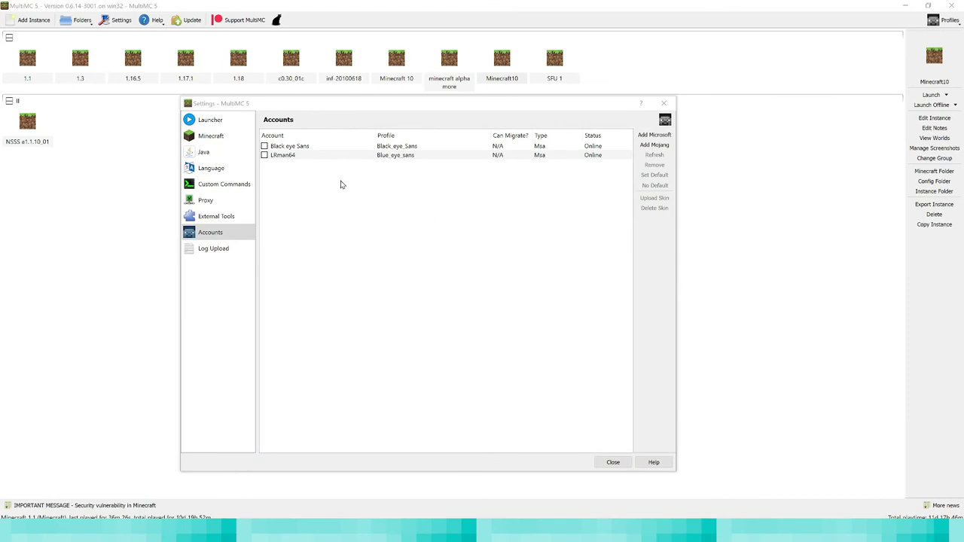
{"action": "left_click", "coordinate": [264, 156]}
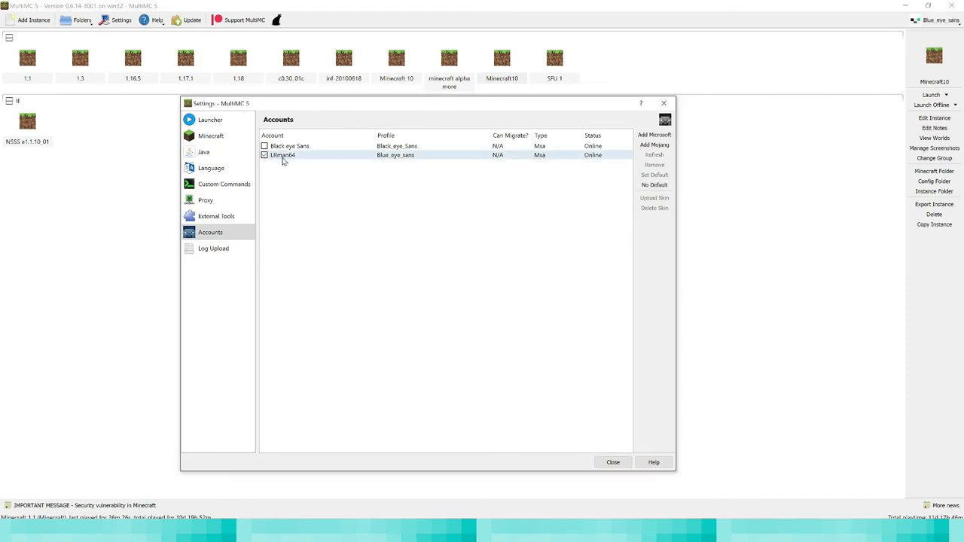
{"action": "left_click", "coordinate": [663, 103]}
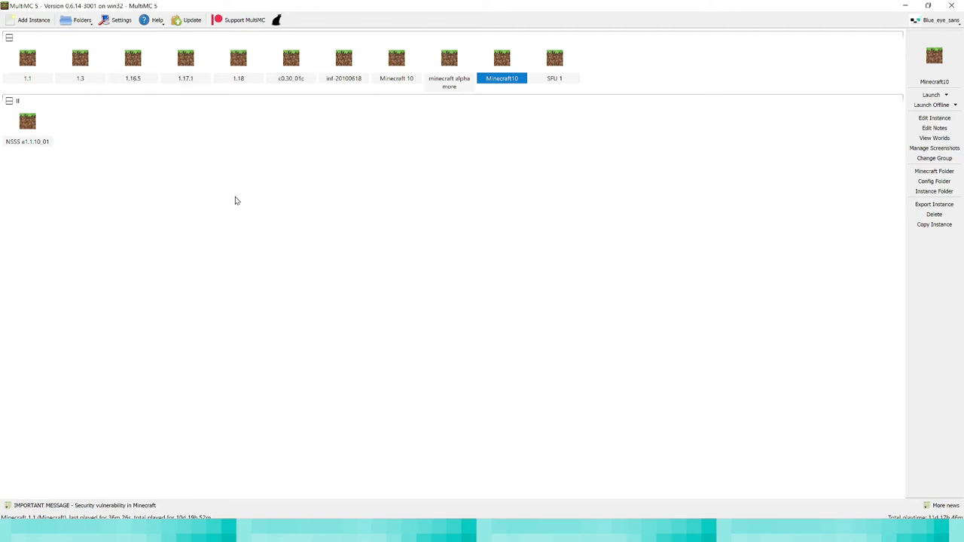
- Start a new vanilla instance and include beta versions in the list of available Minecraft versions
{"action": "left_click", "coordinate": [33, 20]}
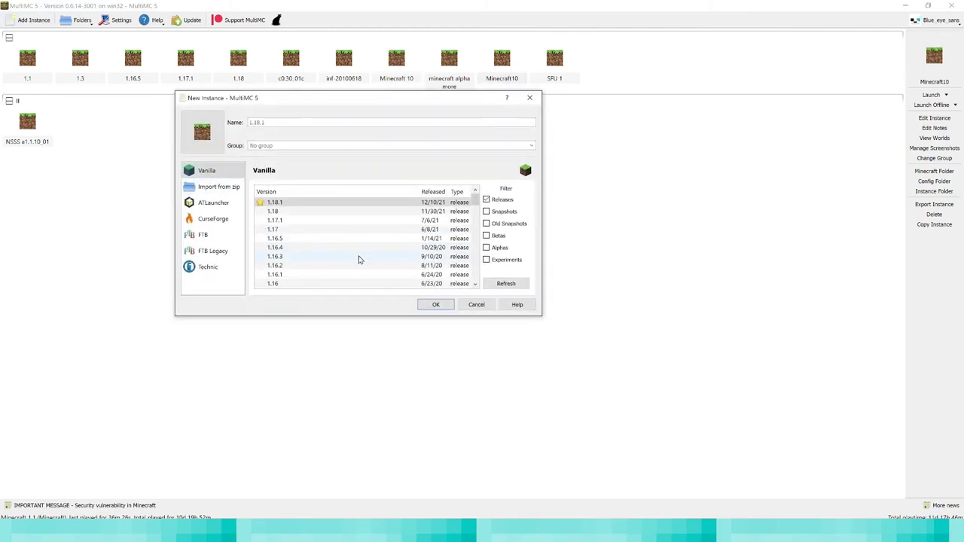
{"action": "scroll", "coordinate": [358, 260], "scroll_direction": "down", "scroll_amount": 15}
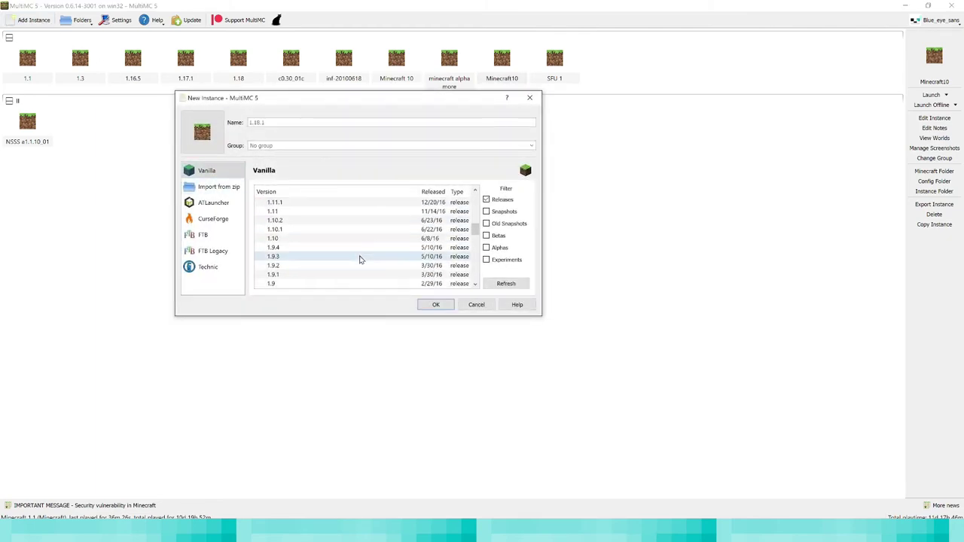
{"action": "left_click", "coordinate": [497, 239]}
{"action": "scroll", "coordinate": [383, 262], "scroll_direction": "down", "scroll_amount": 5}
{"action": "scroll", "coordinate": [314, 237], "scroll_direction": "up", "scroll_amount": 5}
{"action": "scroll", "coordinate": [315, 237], "scroll_direction": "down", "scroll_amount": 3}
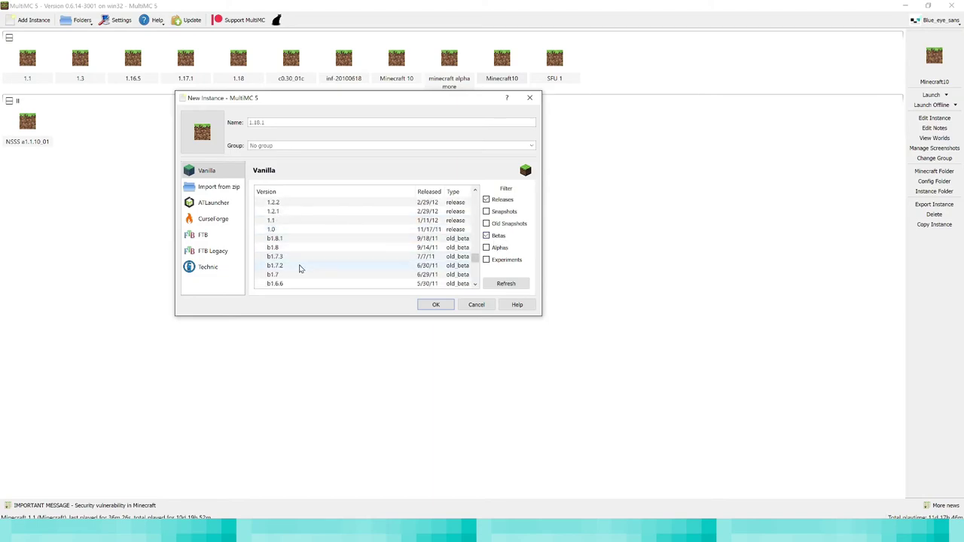
- Choose Minecraft version 1.1, name the instance "1.1 MC HElp" and create it
{"action": "left_click", "coordinate": [288, 220]}
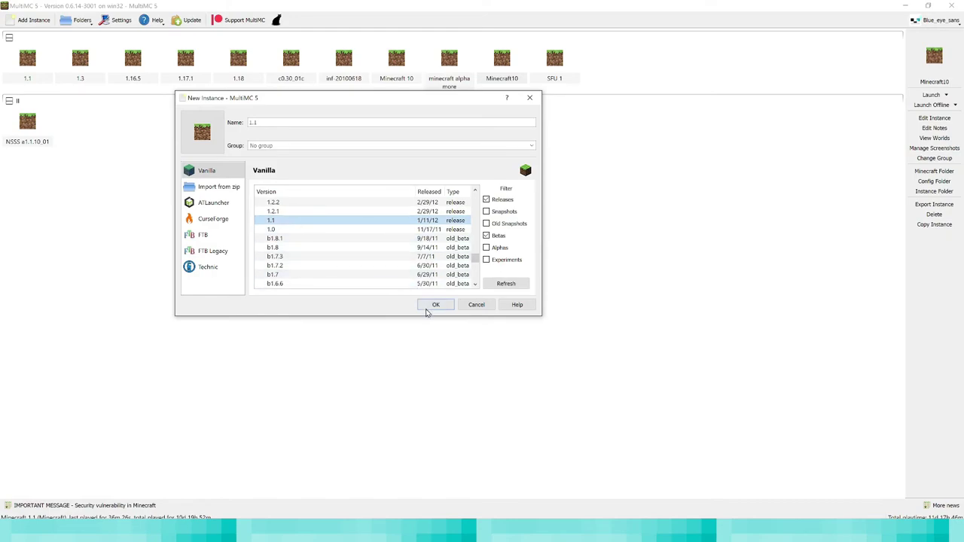
{"action": "left_click", "coordinate": [424, 303]}
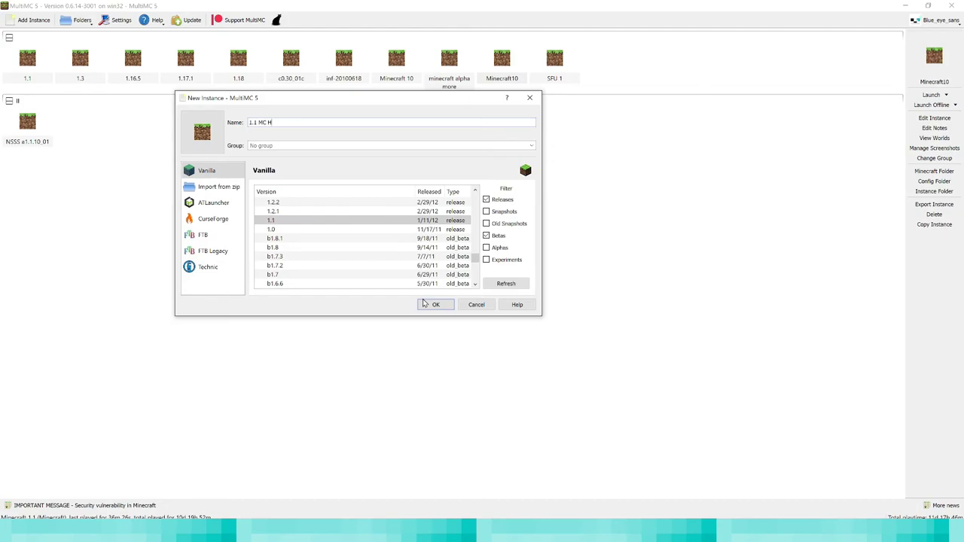
{"action": "left_click", "coordinate": [432, 304]}
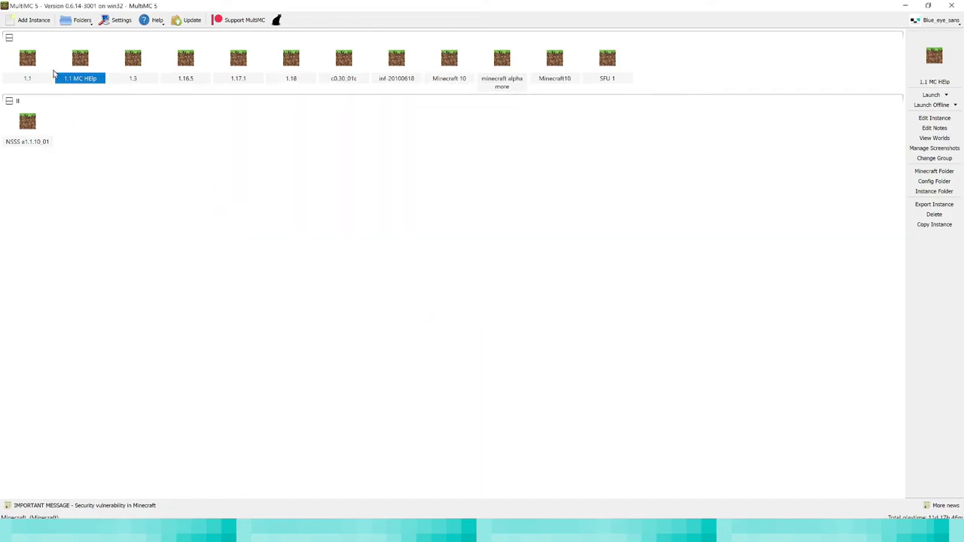
- Launch the 1.1 MC HElp instance and create a singleplayer world named New World in Creative mode
{"action": "double_click", "coordinate": [81, 73]}
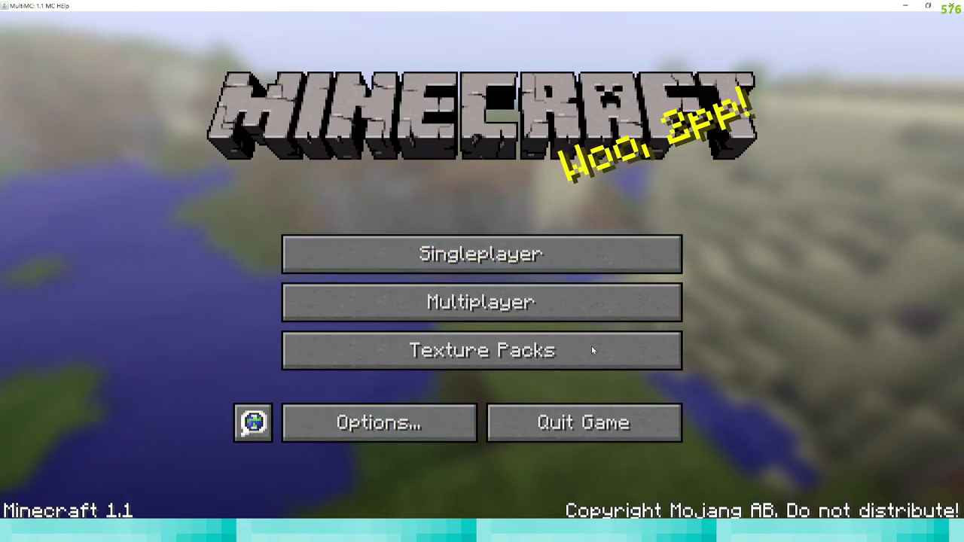
{"action": "left_click", "coordinate": [451, 248]}
{"action": "left_click", "coordinate": [619, 436]}
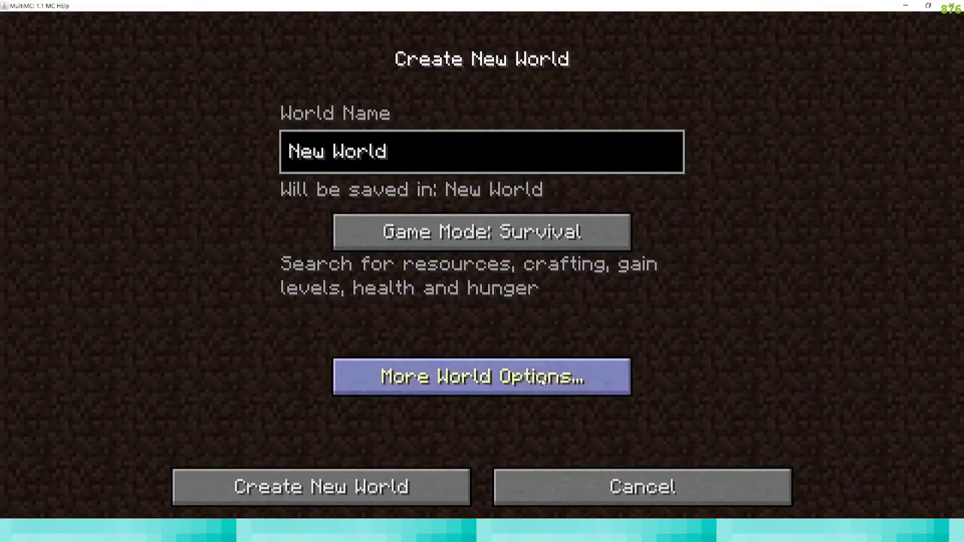
{"action": "left_click", "coordinate": [527, 243]}
{"action": "left_click", "coordinate": [519, 235]}
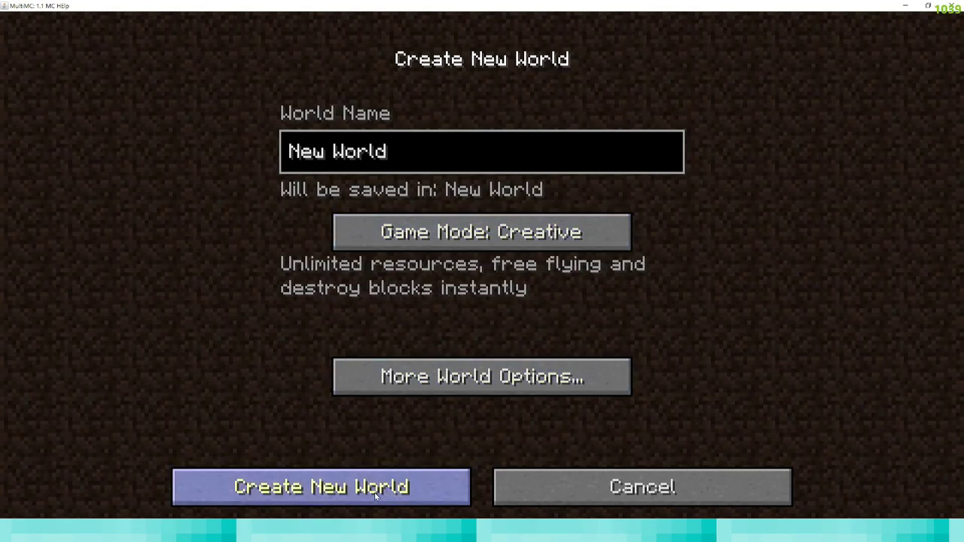
{"action": "left_click", "coordinate": [342, 479]}
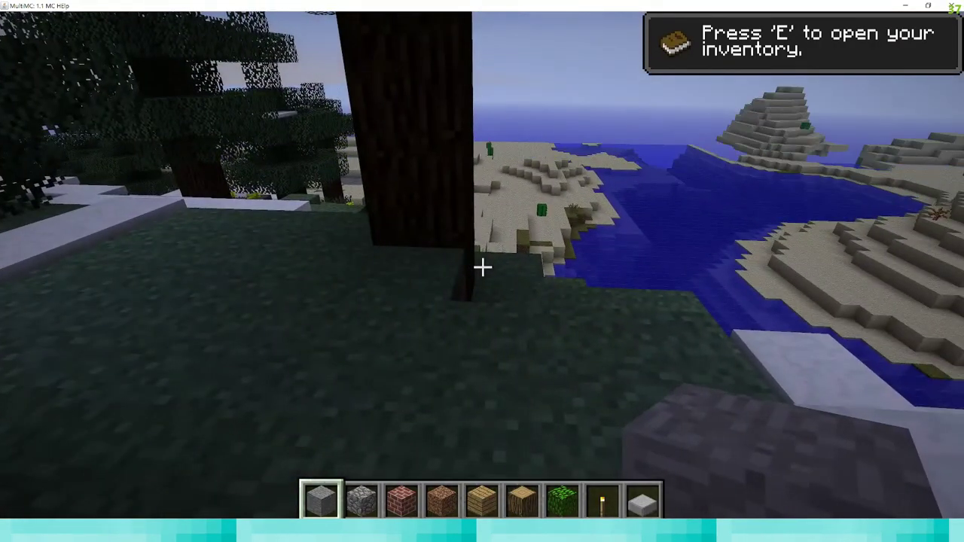
- Walk down the hillside in third-person view, break a few blocks, and return to first-person view
{"action": "key", "text": "F5"}
{"action": "key", "text": "w"}
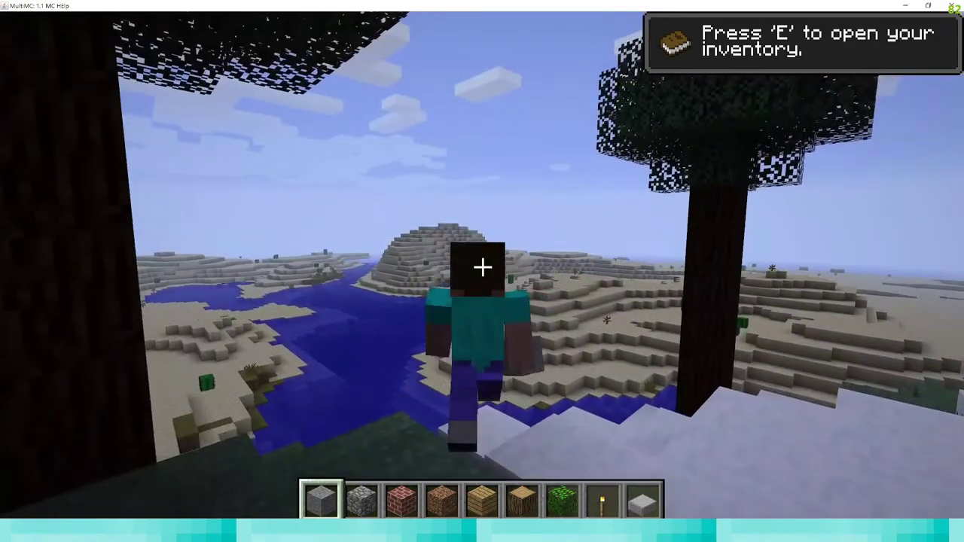
{"action": "key", "text": "w"}
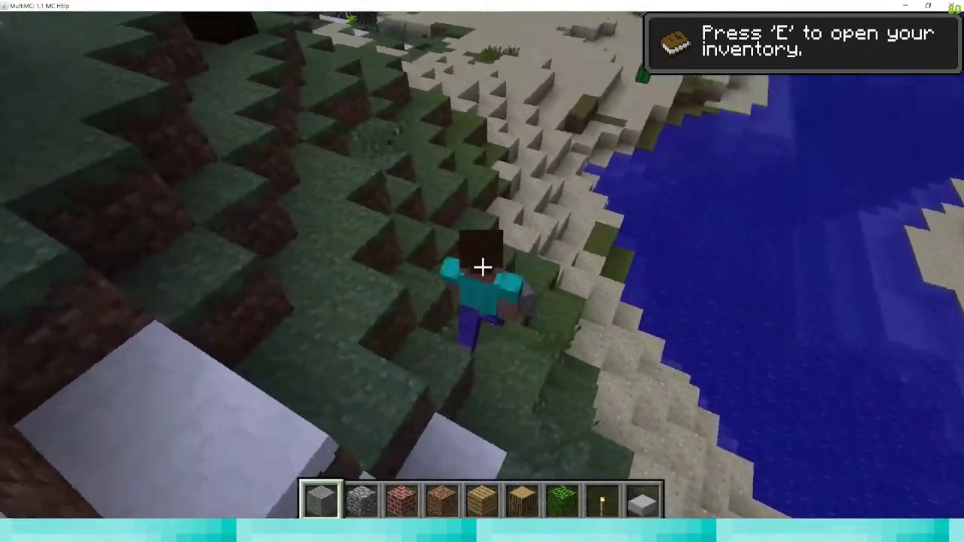
{"action": "left_click", "coordinate": [482, 267]}
{"action": "left_click", "coordinate": [481, 267]}
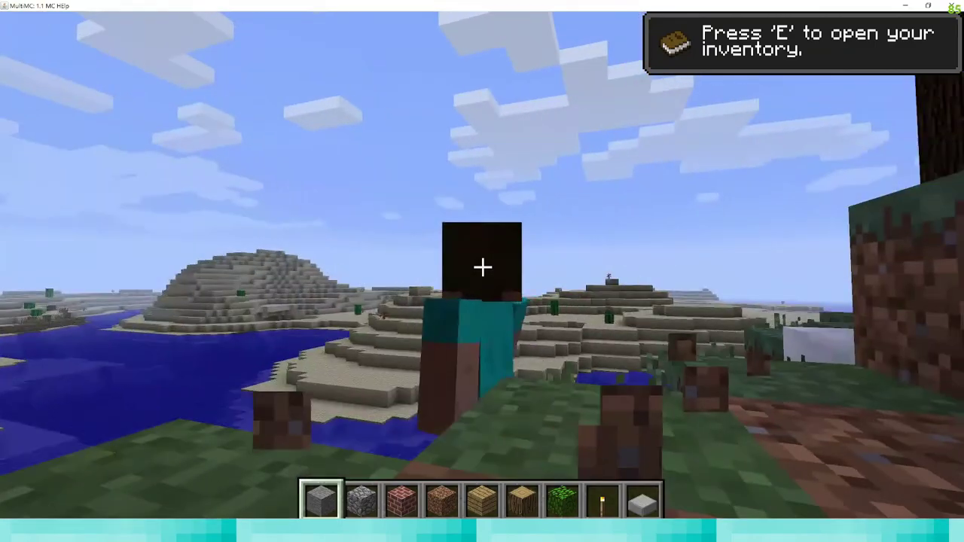
{"action": "key", "text": "w"}
{"action": "key", "text": "F5"}
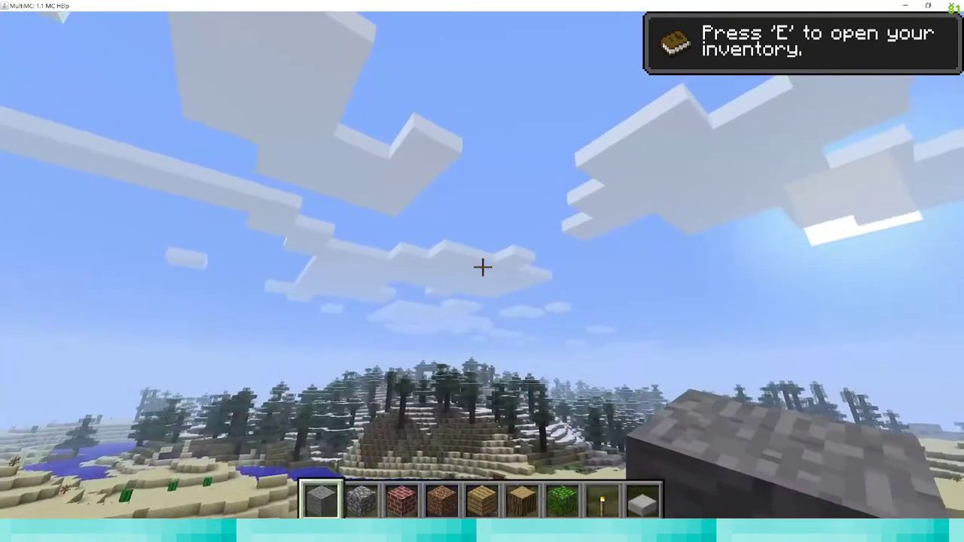
- Fly across the desert in the new world to the village in the distance
{"action": "key", "text": "w"}
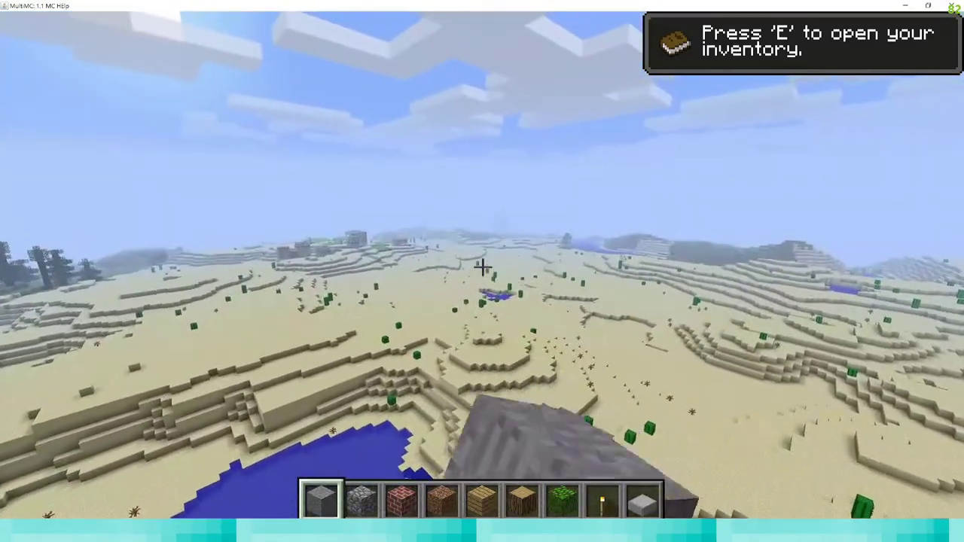
{"action": "key", "text": "w"}
{"action": "key", "text": "shift"}
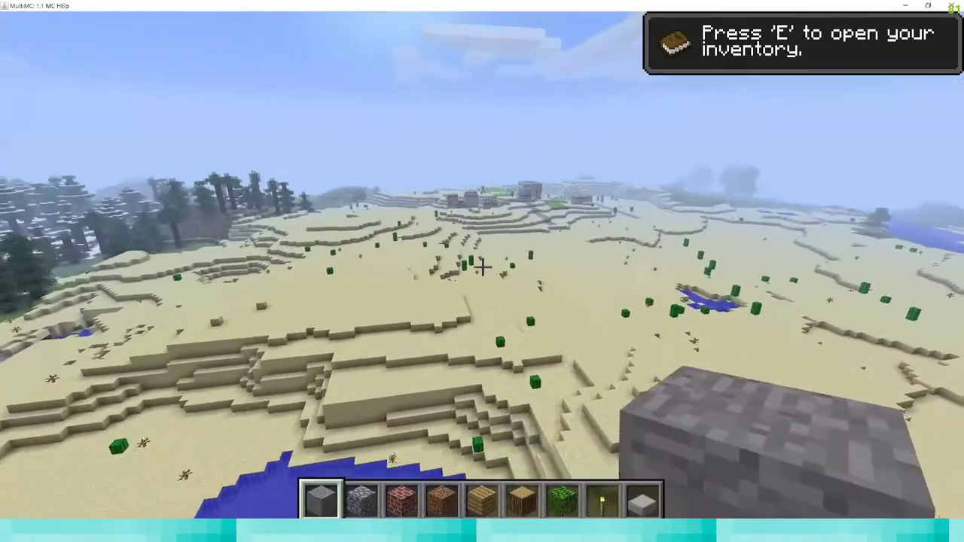
{"action": "key", "text": "space"}
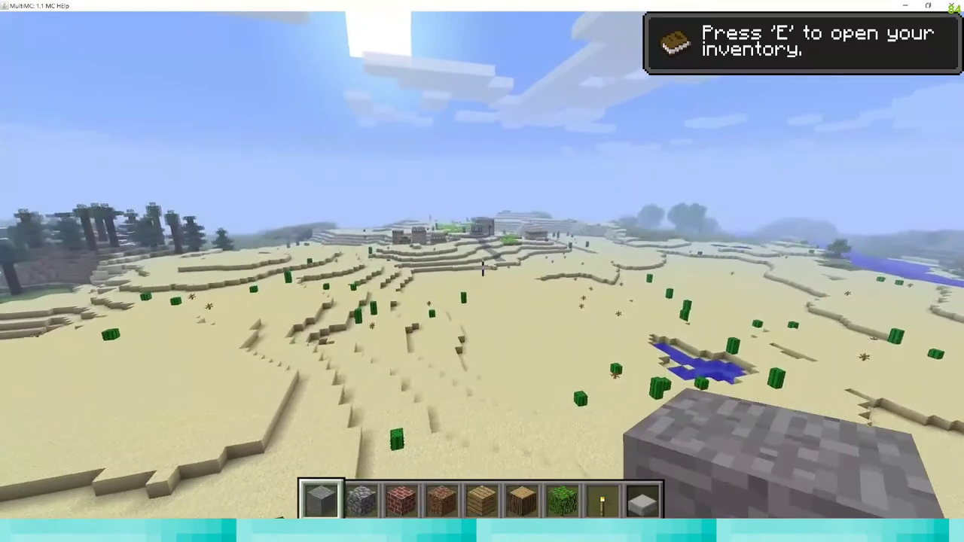
{"action": "key", "text": "space"}
{"action": "key", "text": "w"}
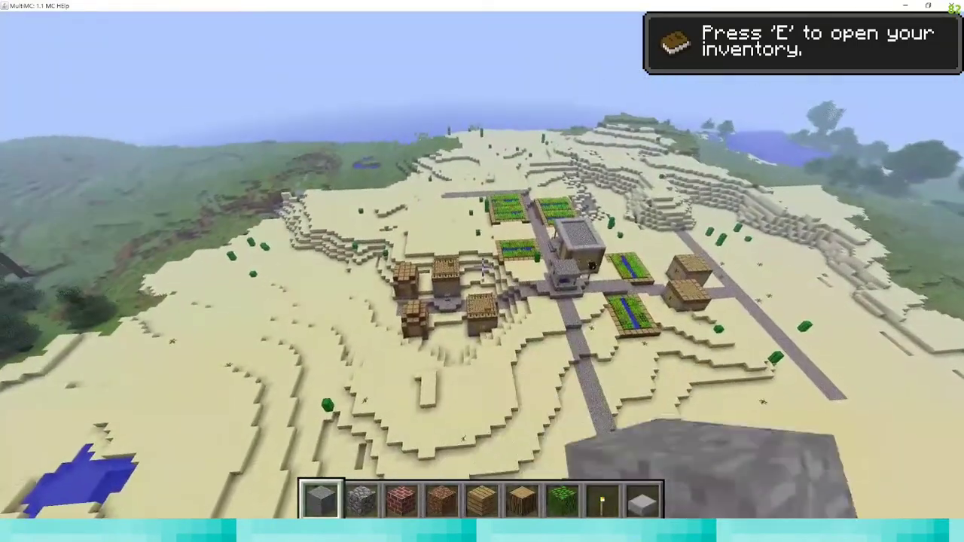
- Fly down into the desert village, look around its houses and farms, and pause the game
{"action": "key", "text": "w"}
{"action": "key", "text": "shift"}
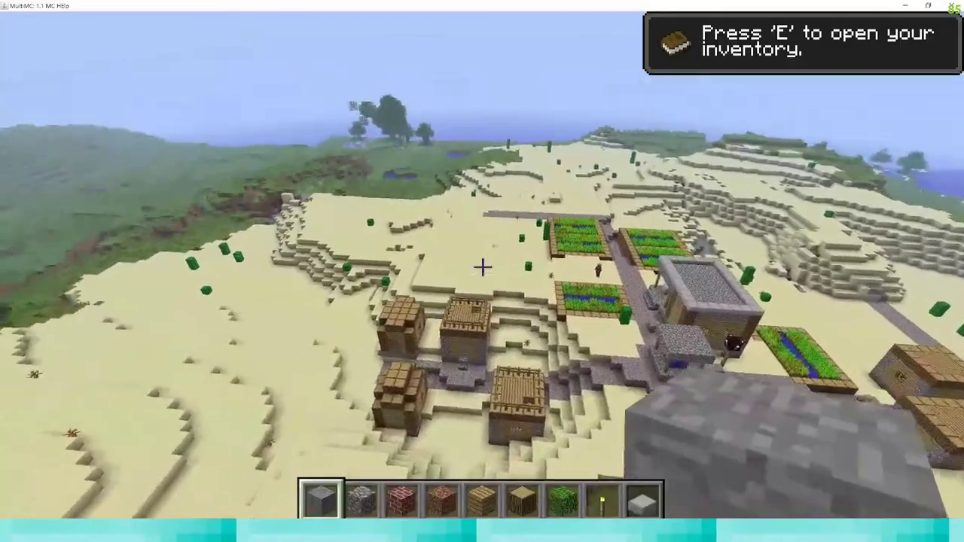
{"action": "key", "text": "space"}
{"action": "key", "text": "w"}
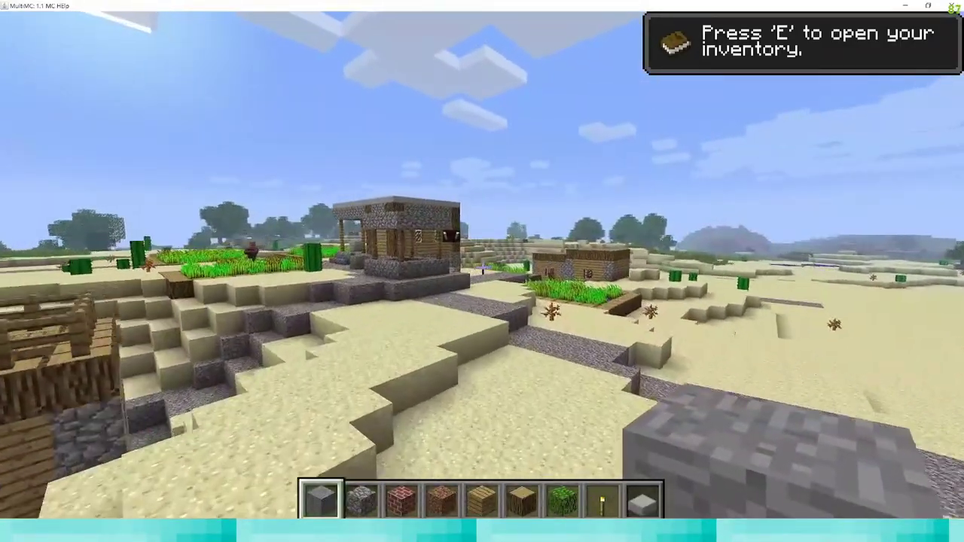
{"action": "key", "text": "w"}
{"action": "key", "text": "space"}
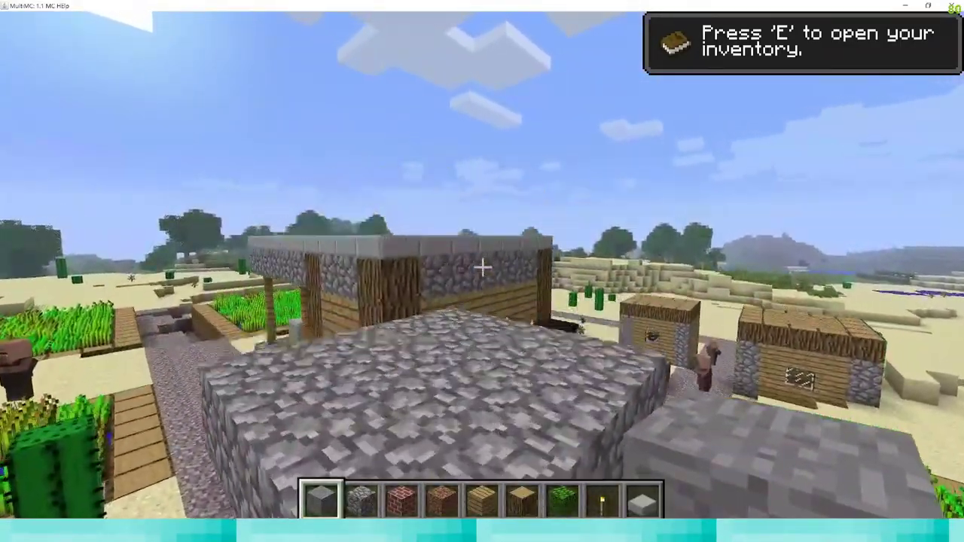
{"action": "key", "text": "w"}
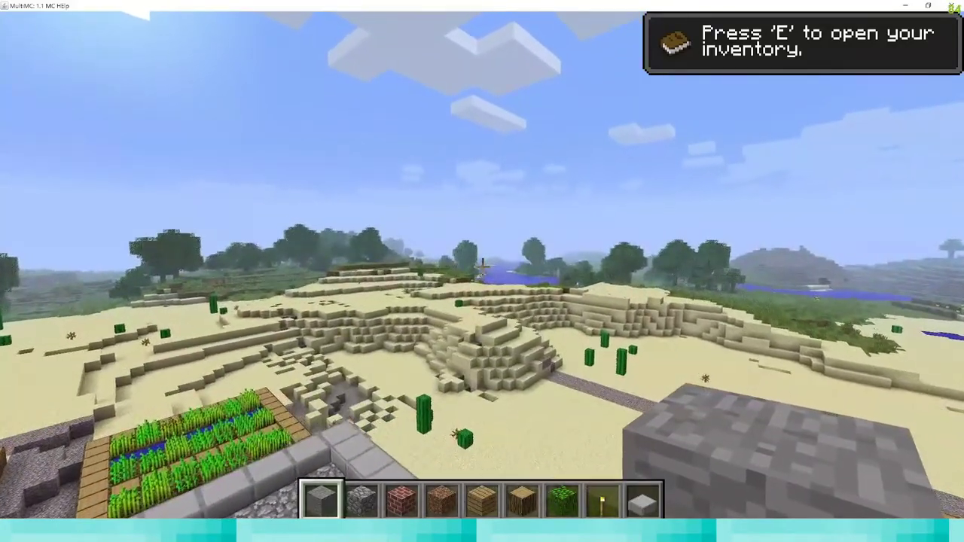
{"action": "key", "text": "shift"}
{"action": "key", "text": "Escape"}
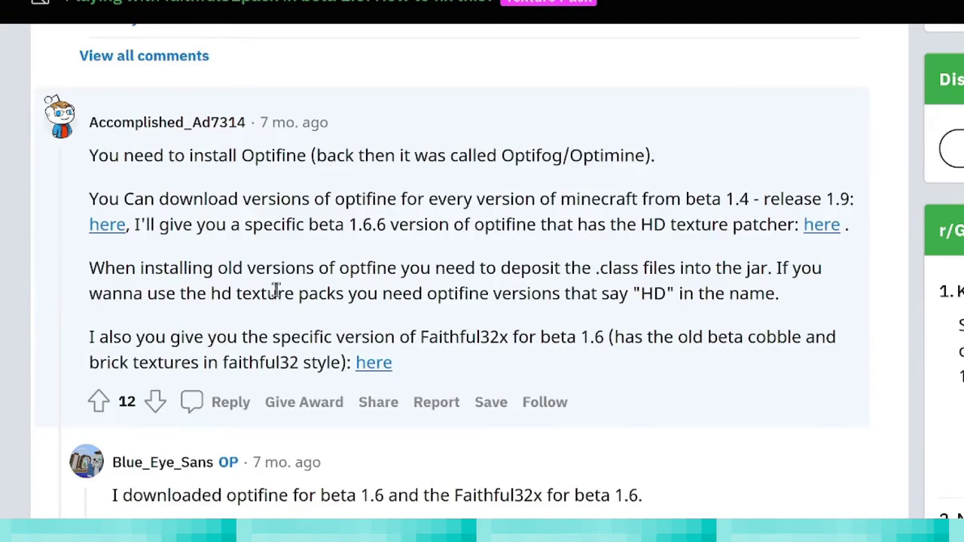
- In the browser, follow the Reddit comment's link to the OptiFine History page and expand the Minecraft 1.1 downloads
{"action": "left_click", "coordinate": [101, 228]}
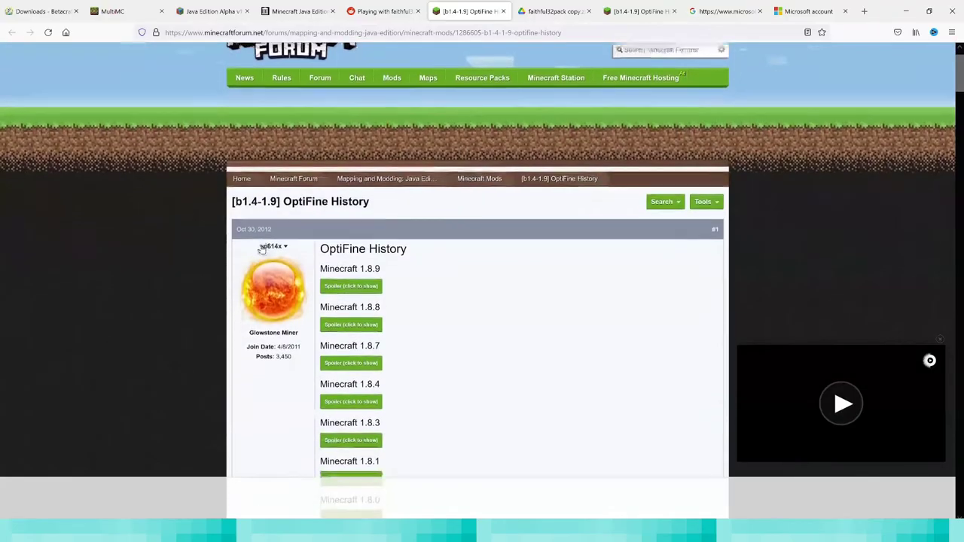
{"action": "scroll", "coordinate": [260, 249], "scroll_direction": "down", "scroll_amount": 1}
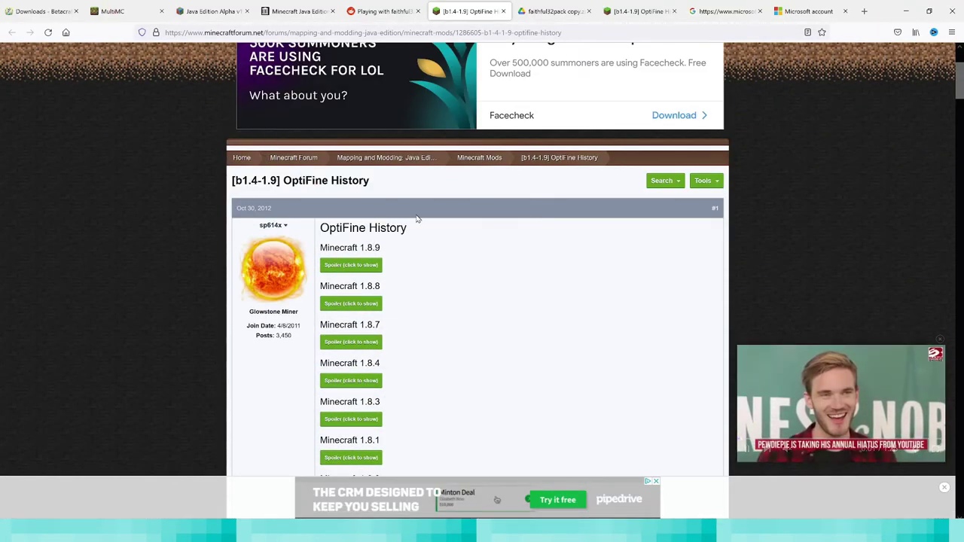
{"action": "scroll", "coordinate": [444, 262], "scroll_direction": "down", "scroll_amount": 3}
{"action": "scroll", "coordinate": [445, 263], "scroll_direction": "down", "scroll_amount": 12}
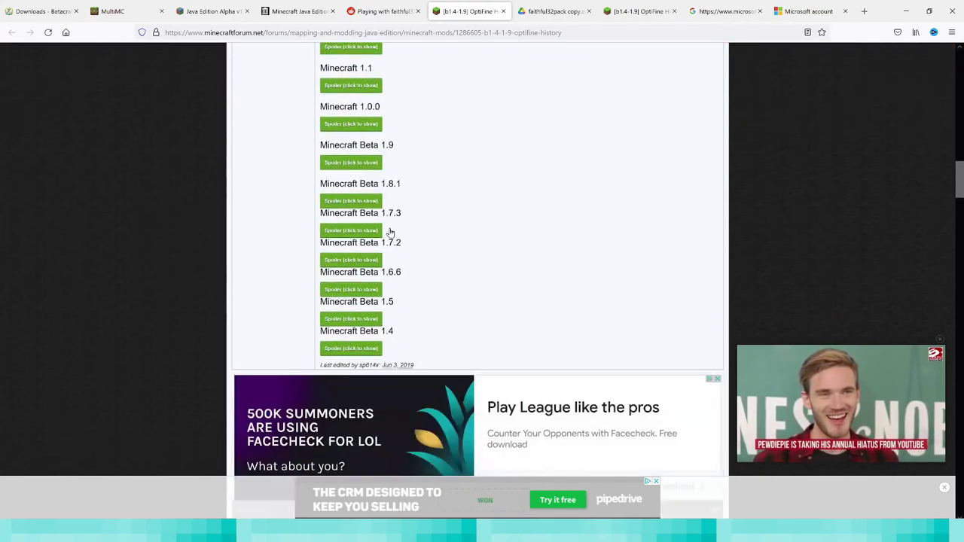
{"action": "scroll", "coordinate": [387, 232], "scroll_direction": "up", "scroll_amount": 5}
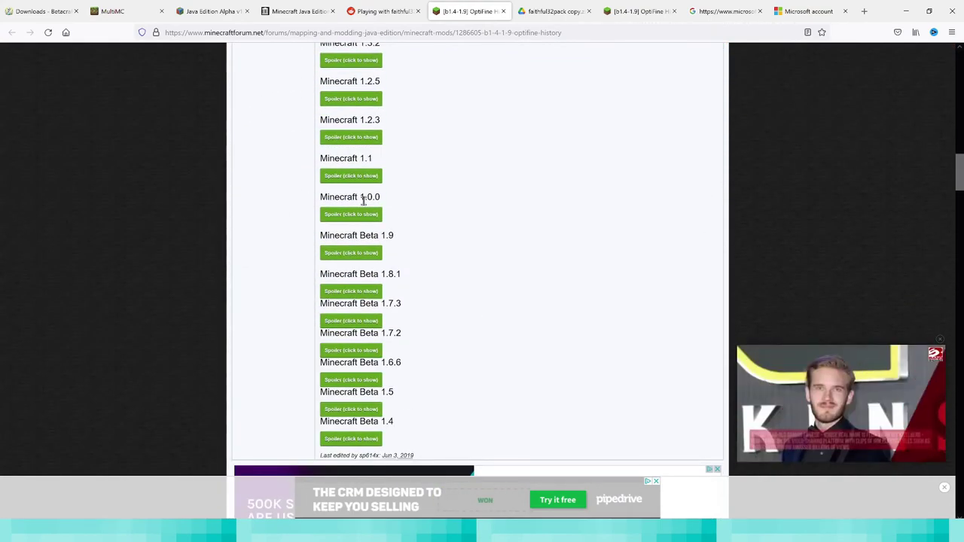
{"action": "left_click", "coordinate": [371, 177]}
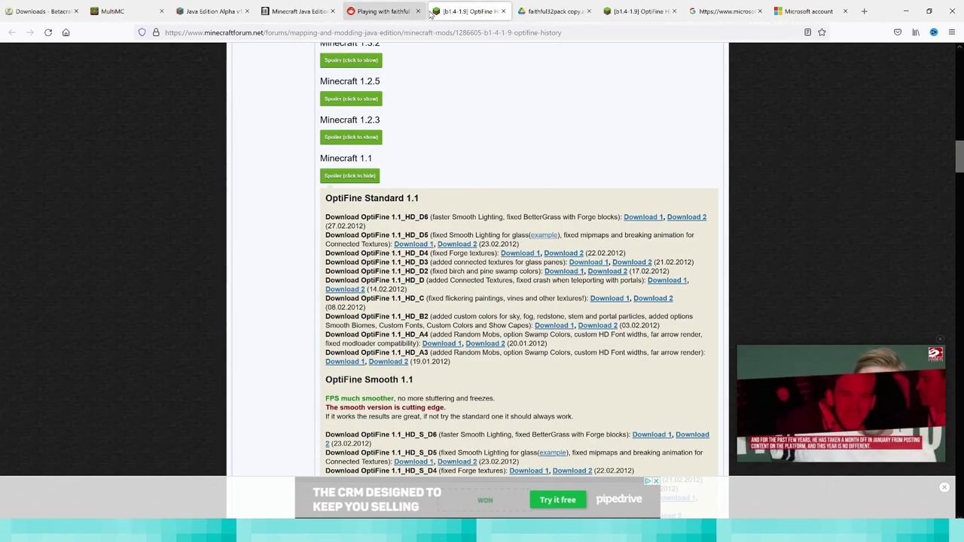
- Switch to the Faithful 32x pack on Google Drive and look through the contents of armor.zip
{"action": "left_click", "coordinate": [554, 12]}
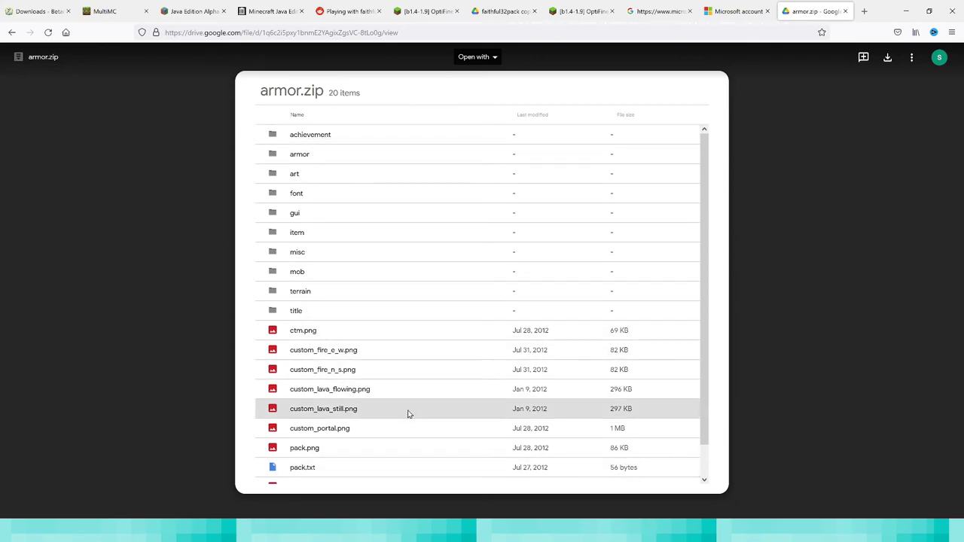
{"action": "scroll", "coordinate": [452, 392], "scroll_direction": "down", "scroll_amount": 1}
{"action": "scroll", "coordinate": [464, 385], "scroll_direction": "up", "scroll_amount": 1}
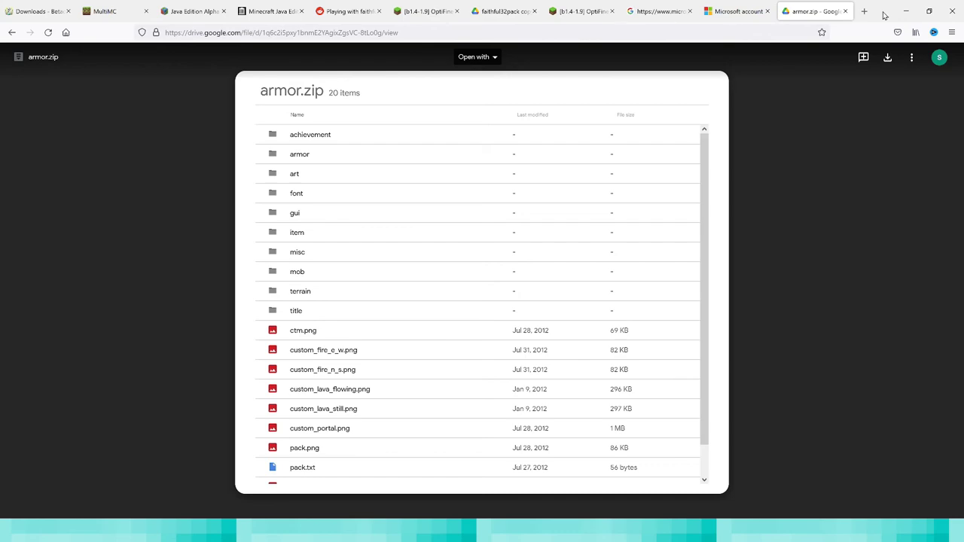
- Return to MultiMC and open the Java settings of the 1.1 MC HElp instance for editing
{"action": "left_click", "coordinate": [905, 10]}
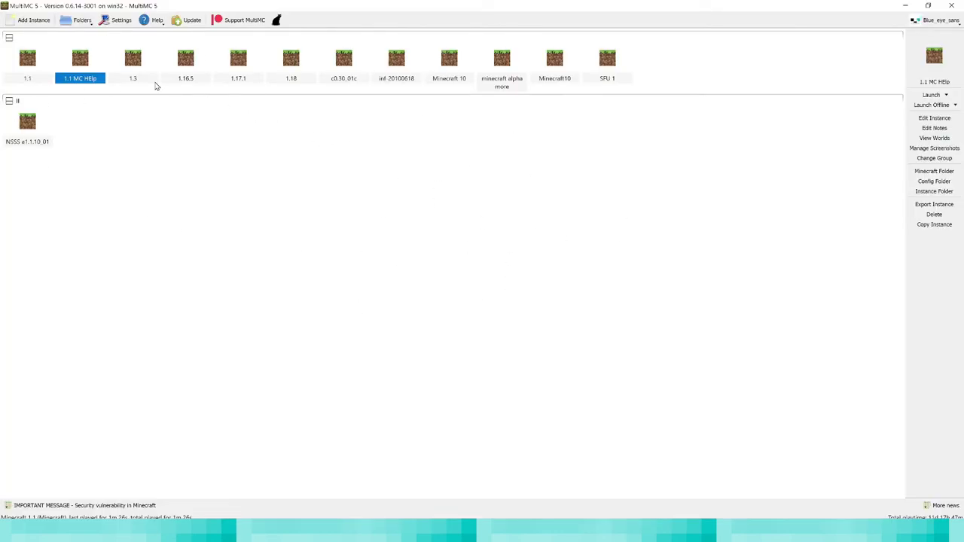
{"action": "right_click", "coordinate": [94, 71]}
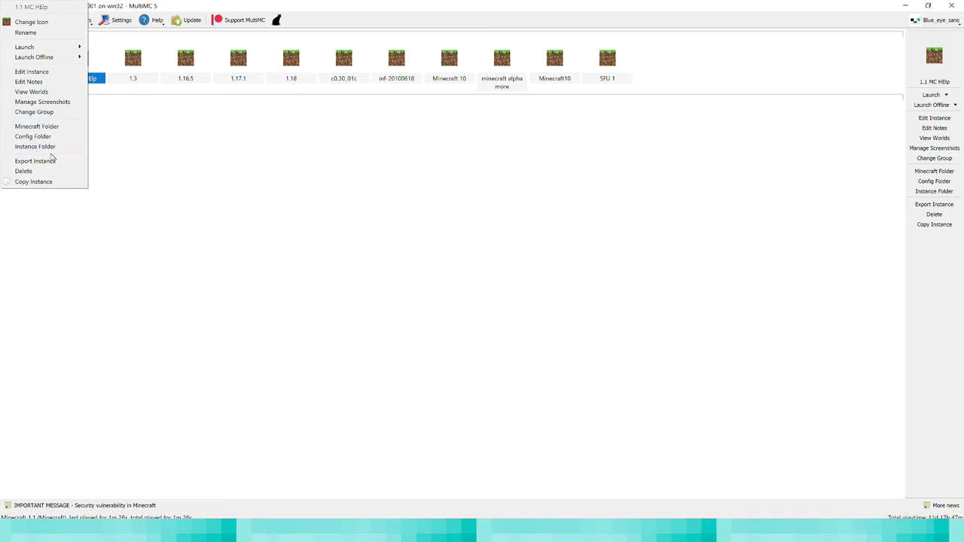
{"action": "left_click", "coordinate": [39, 74]}
{"action": "left_click", "coordinate": [234, 286]}
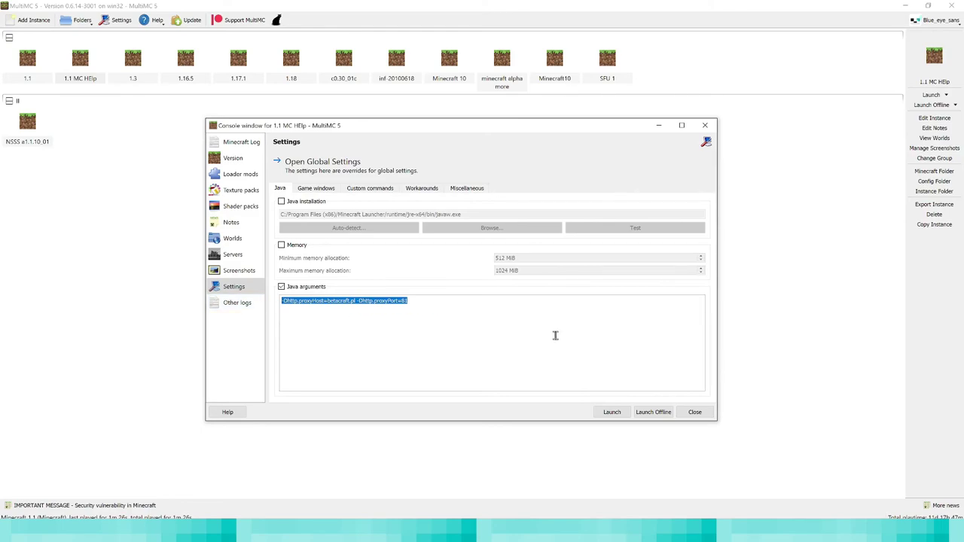
- Replace the Java arguments with "-Dhttp.proxyHost=betacraft.uk -Dhttp.proxyPort=11707" and enable the instance's own memory allocation
{"action": "key", "text": "BackSpace"}
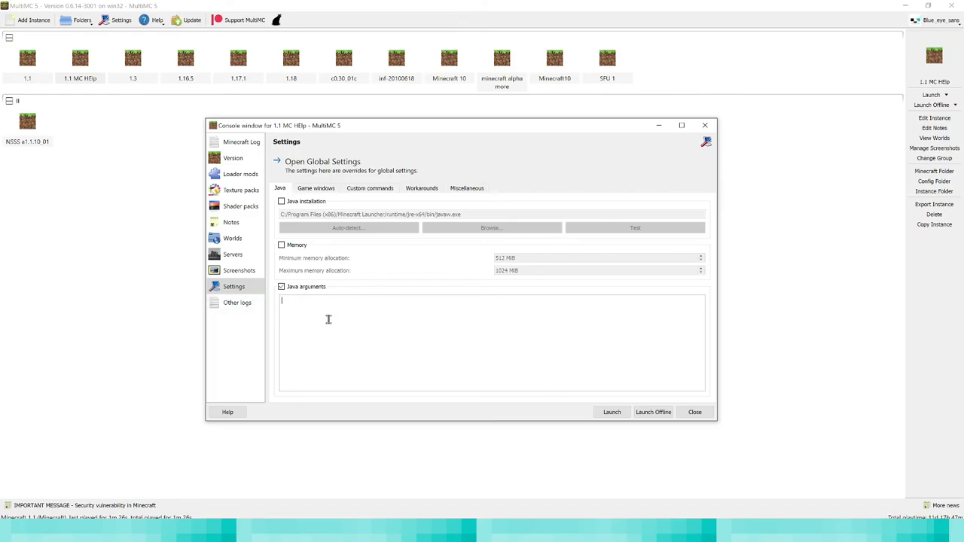
{"action": "type", "text": "-Dhttp.proxyHost=betacraft.uk -Dhttp.proxyPort=11707"}
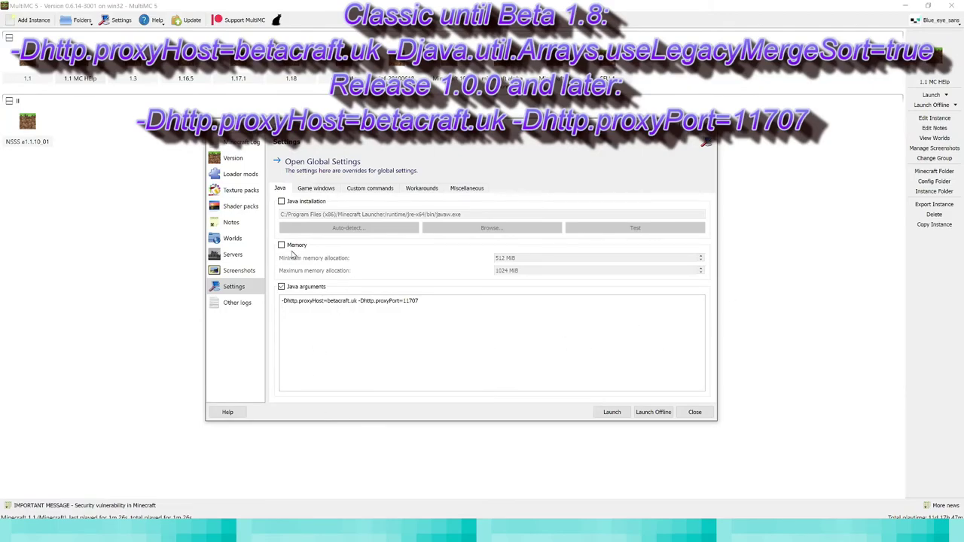
{"action": "left_click", "coordinate": [282, 247]}
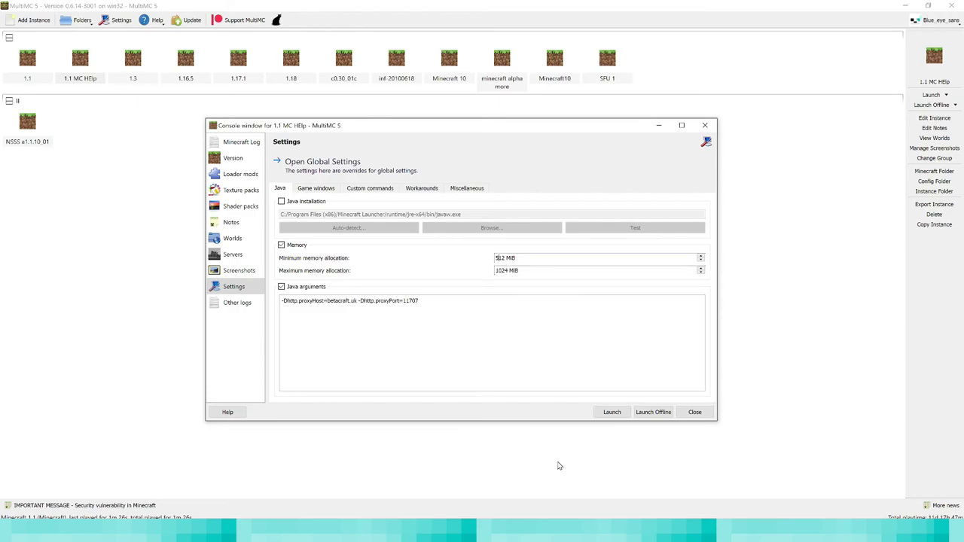
- Change the minimum and maximum memory allocation of the 1.1 MC HElp instance
{"action": "type", "text": "4"}
{"action": "left_click", "coordinate": [496, 271]}
{"action": "type", "text": "8"}
{"action": "left_click", "coordinate": [556, 258]}
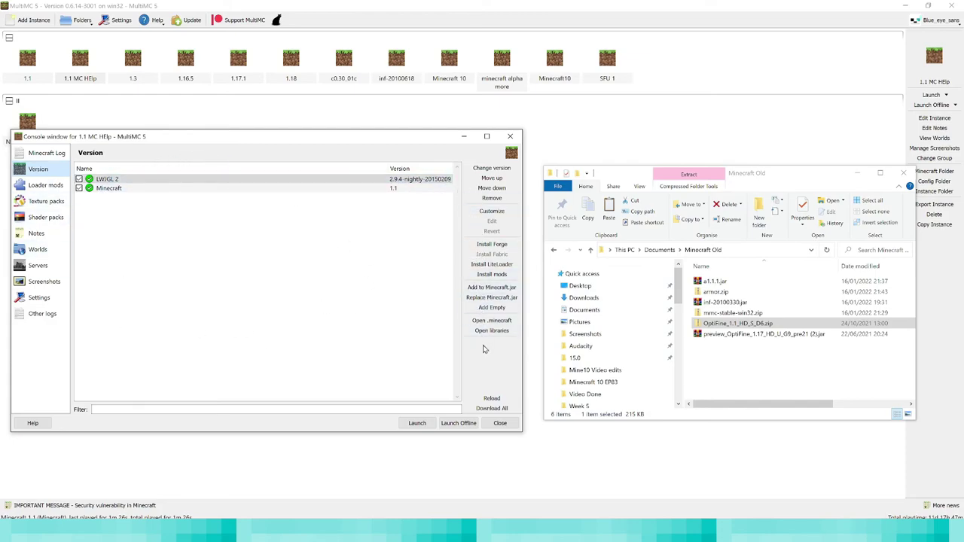
- Add OptiFine_1.1_HD_S_D6.zip from the Minecraft Old folder to the instance's Minecraft.jar as a jar mod
{"action": "left_click", "coordinate": [492, 286]}
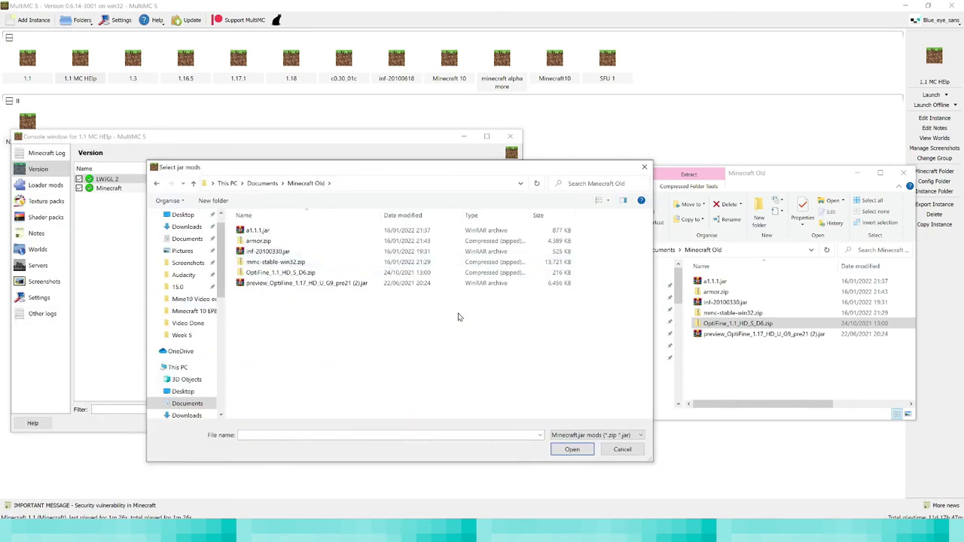
{"action": "left_click", "coordinate": [331, 273]}
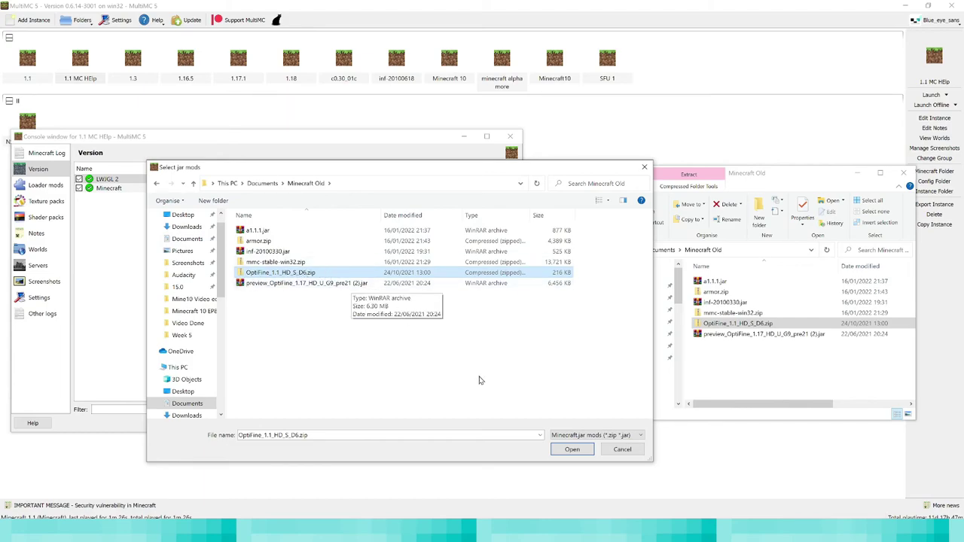
{"action": "left_click", "coordinate": [571, 450]}
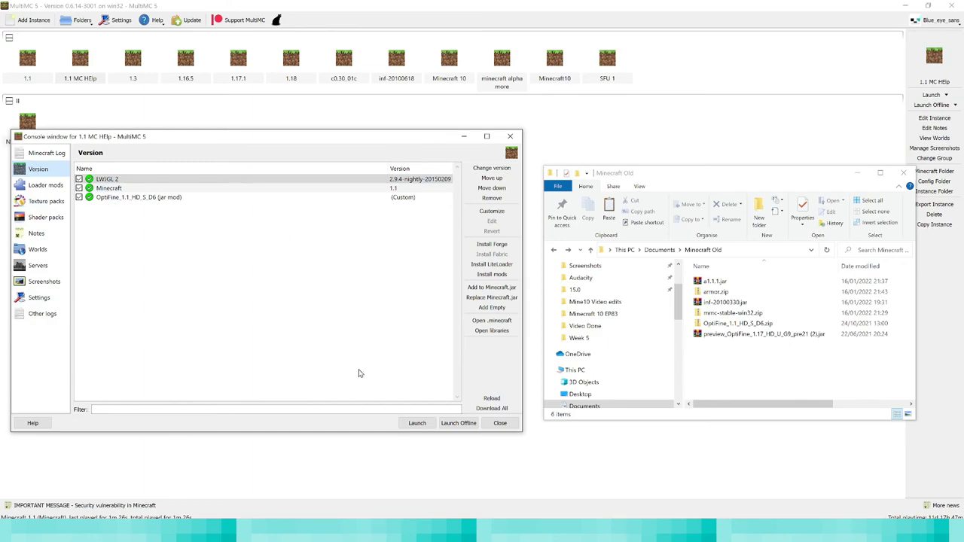
- Add armor.zip from the Minecraft Old folder to the instance's texture packs
{"action": "left_click", "coordinate": [49, 204]}
{"action": "left_click", "coordinate": [502, 168]}
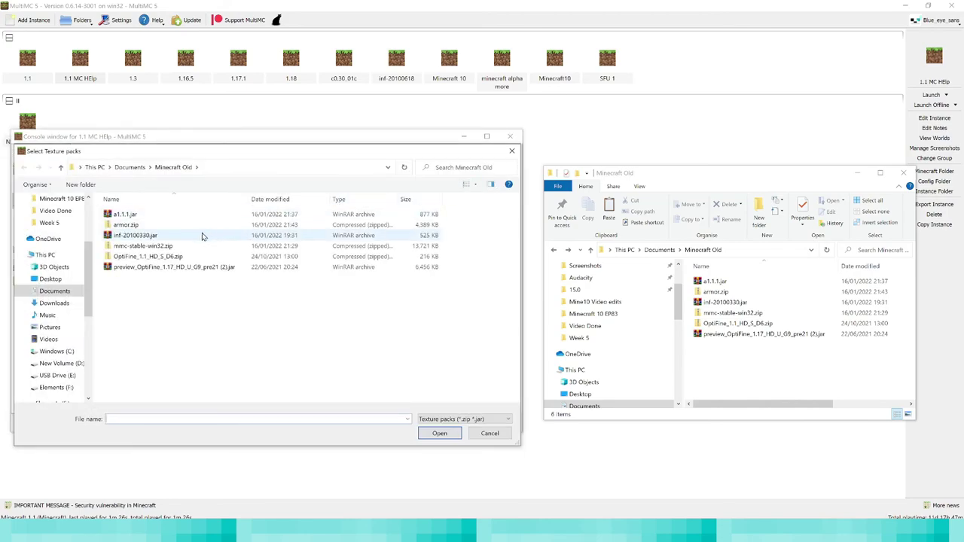
{"action": "left_click", "coordinate": [128, 224]}
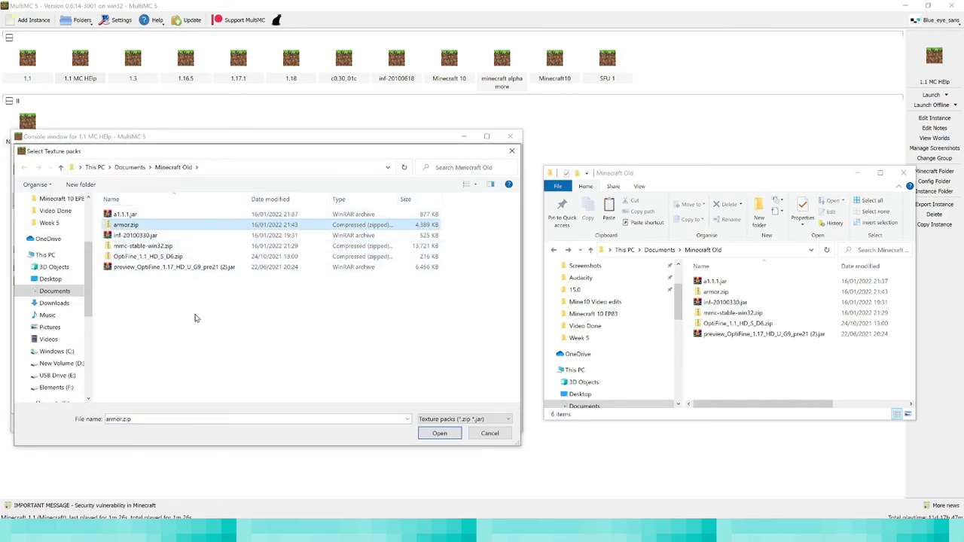
{"action": "left_click", "coordinate": [435, 433]}
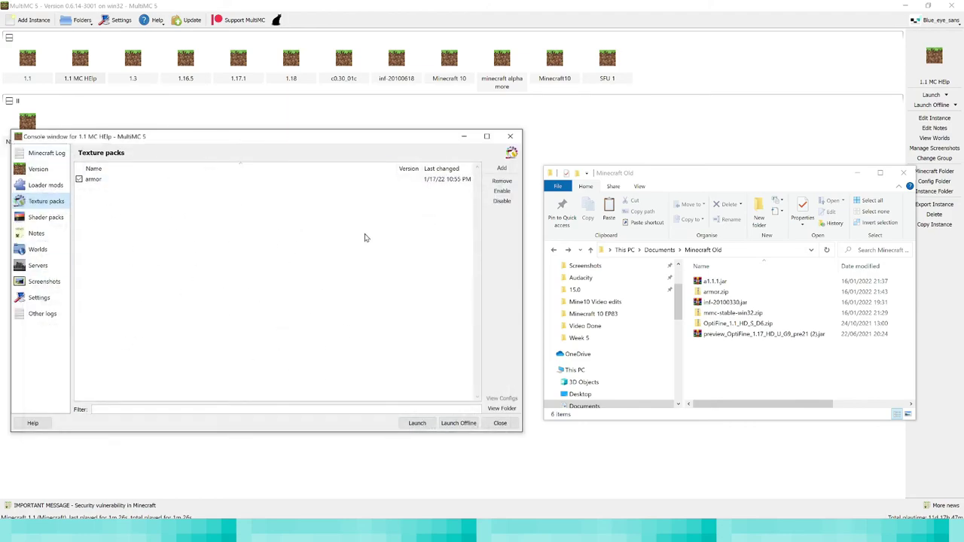
- Launch the instance and activate the armor.zip texture pack through the game's video settings
{"action": "left_click", "coordinate": [419, 426]}
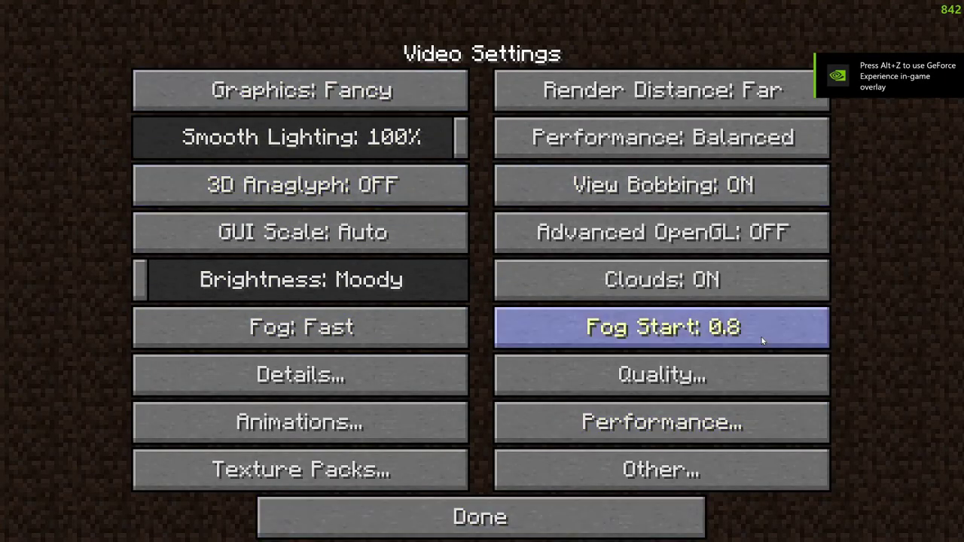
{"action": "left_click", "coordinate": [545, 529]}
{"action": "left_click", "coordinate": [431, 330]}
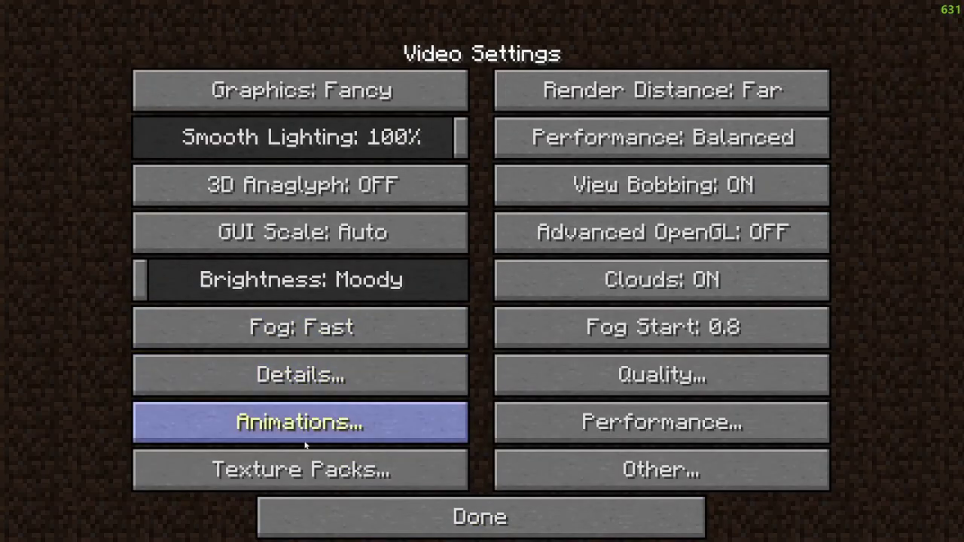
{"action": "left_click", "coordinate": [313, 456]}
{"action": "left_click", "coordinate": [312, 285]}
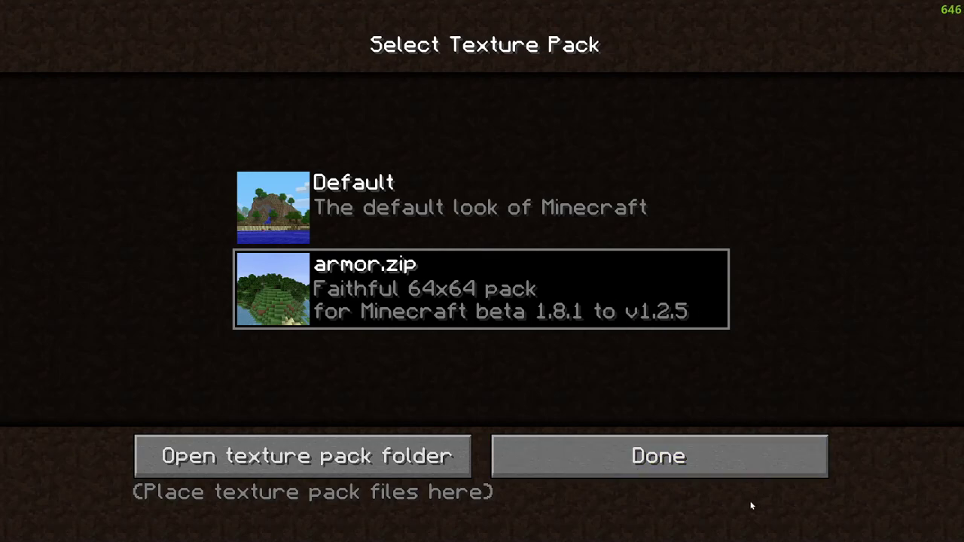
{"action": "left_click", "coordinate": [716, 463]}
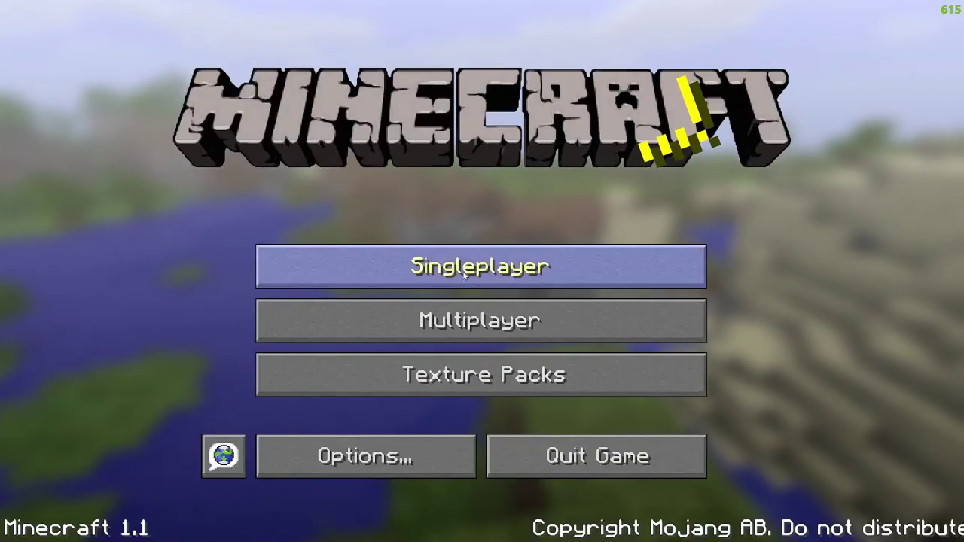
- Load the singleplayer world and switch the camera to face the player from the front
{"action": "left_click", "coordinate": [454, 277]}
{"action": "double_click", "coordinate": [444, 249]}
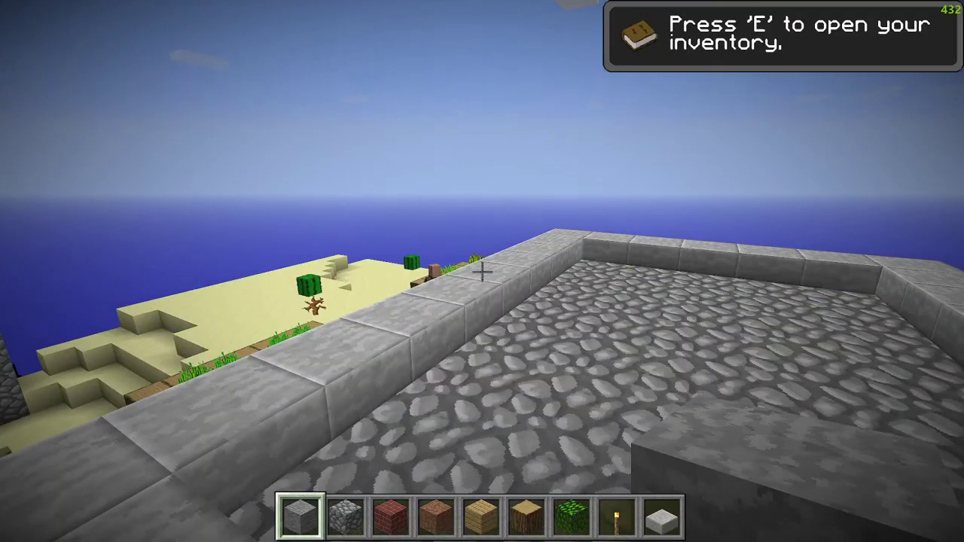
{"action": "key", "text": "F5"}
{"action": "key", "text": "F5"}
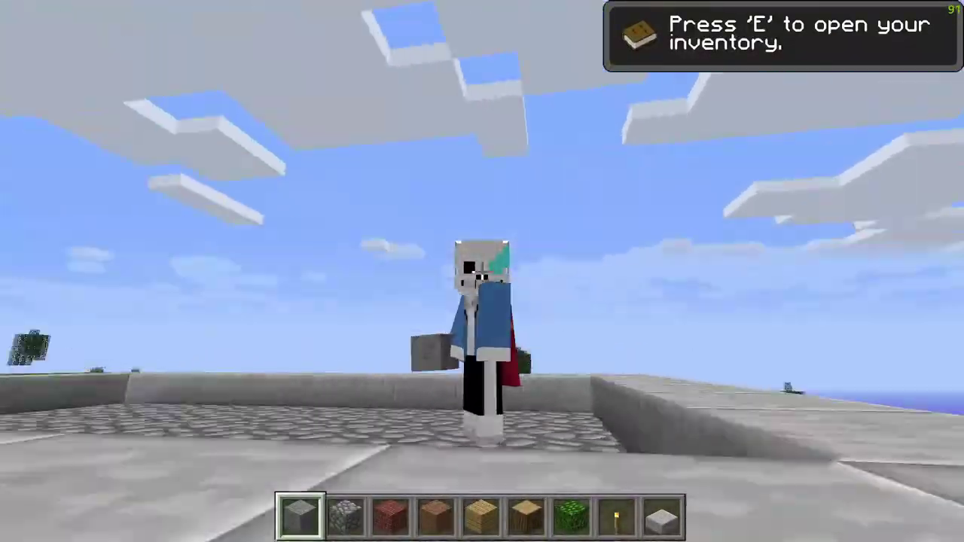
- Adjust the field of view in the game options, resume the world and return to first-person view
{"action": "key", "text": "Escape"}
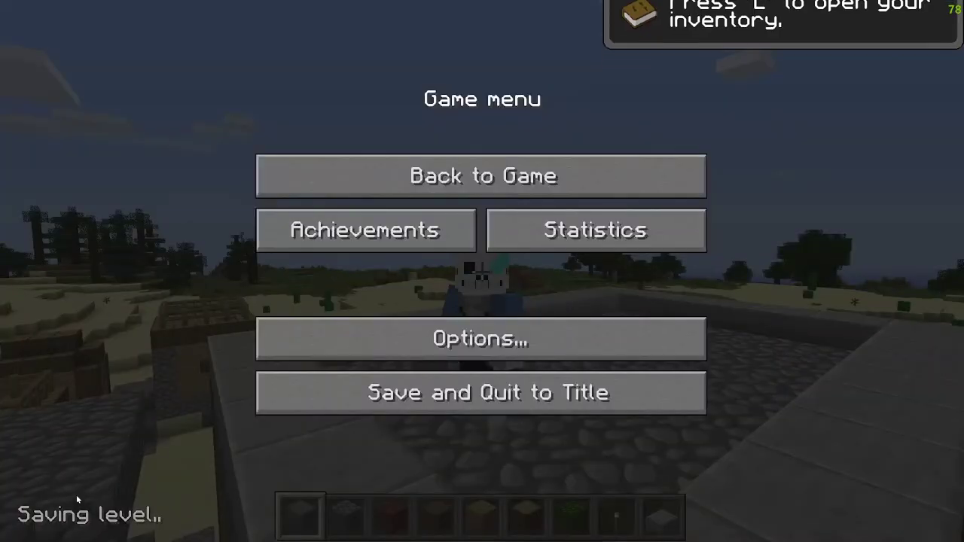
{"action": "left_click", "coordinate": [369, 347]}
{"action": "left_click", "coordinate": [368, 241]}
{"action": "left_click_drag", "start_coordinate": [368, 240], "coordinate": [423, 242]}
{"action": "key", "text": "Escape"}
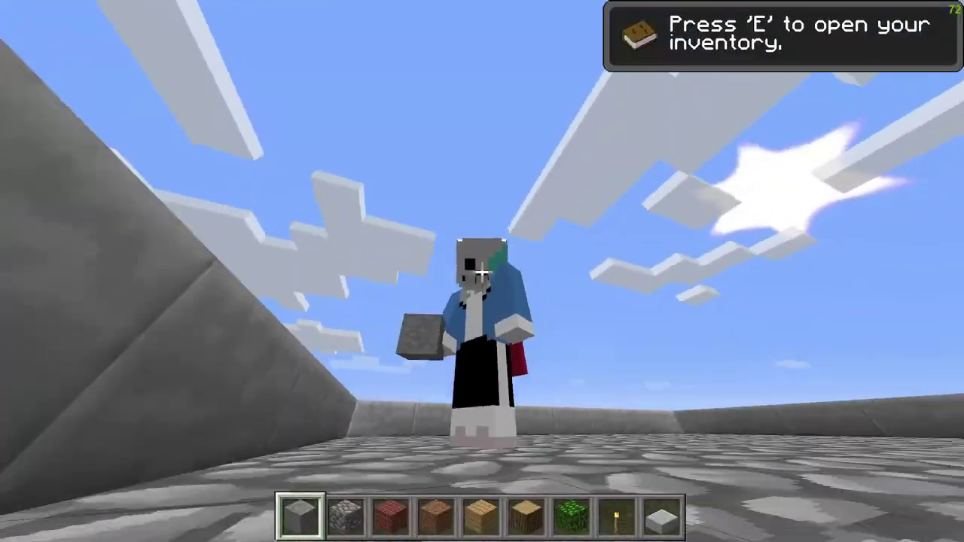
{"action": "key", "text": "F5"}
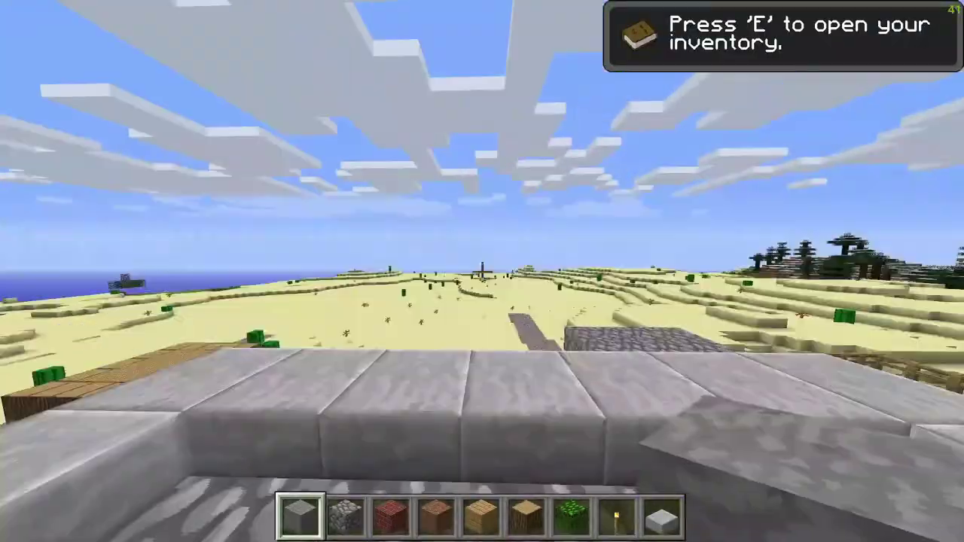
- Fly around the desert village to examine how its buildings, farms and surrounding terrain look with the texture pack
{"action": "key", "text": "w"}
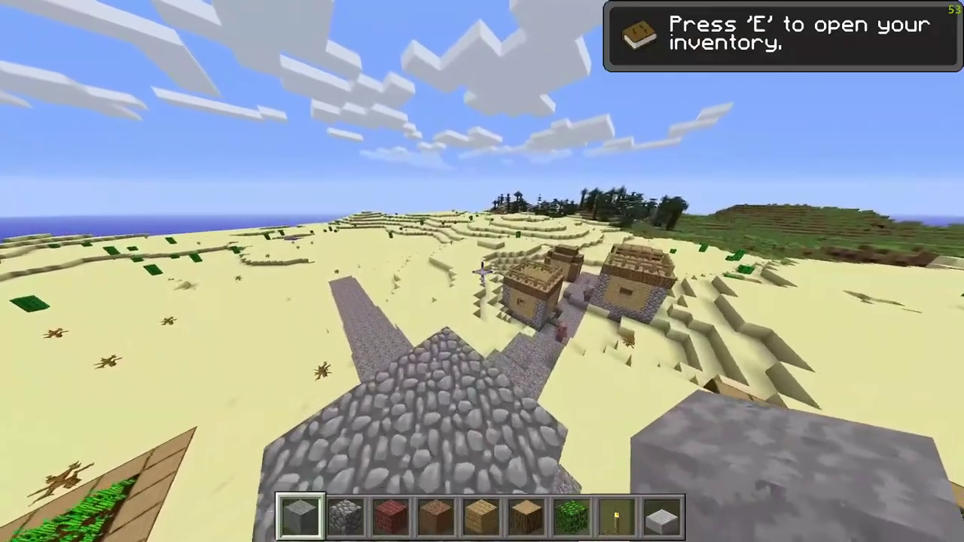
{"action": "key", "text": "w"}
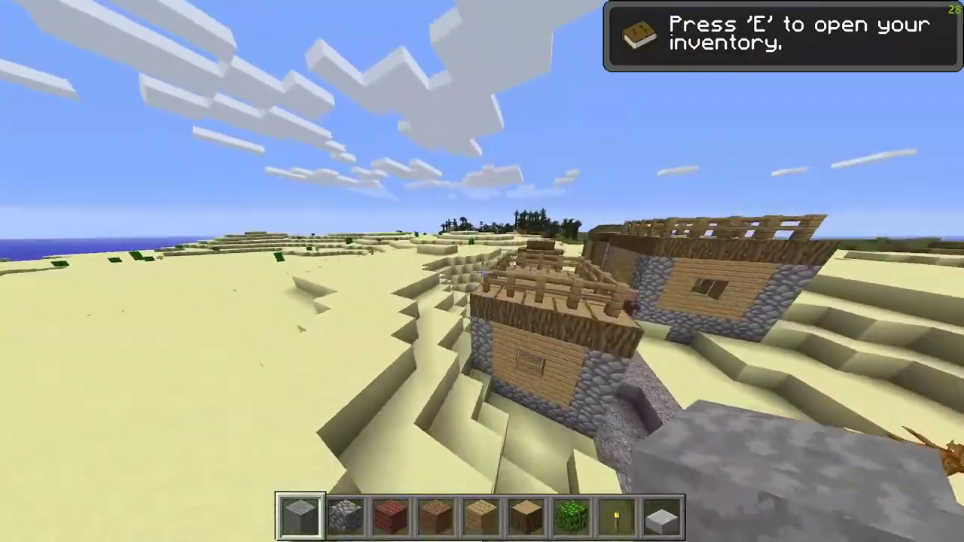
{"action": "key", "text": "w"}
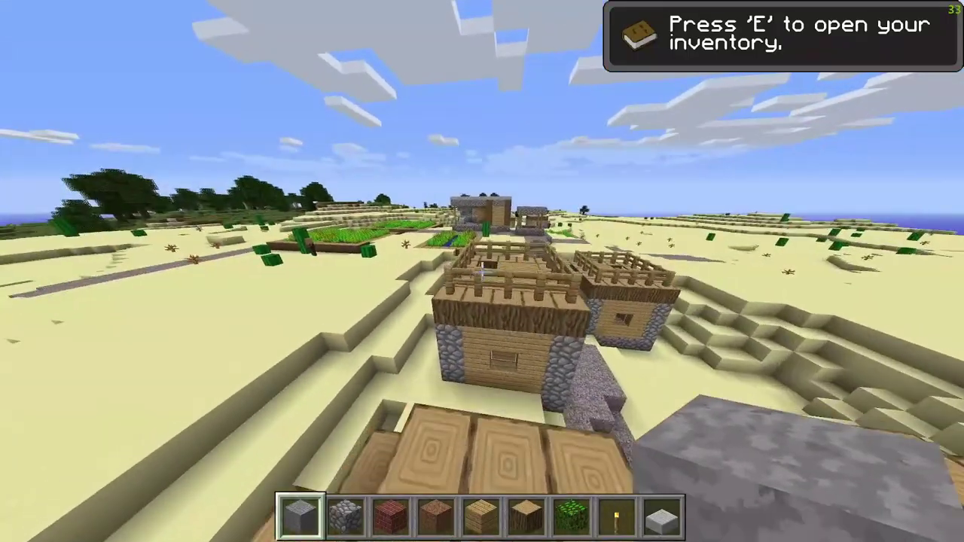
{"action": "key", "text": "w"}
{"action": "key", "text": "w"}
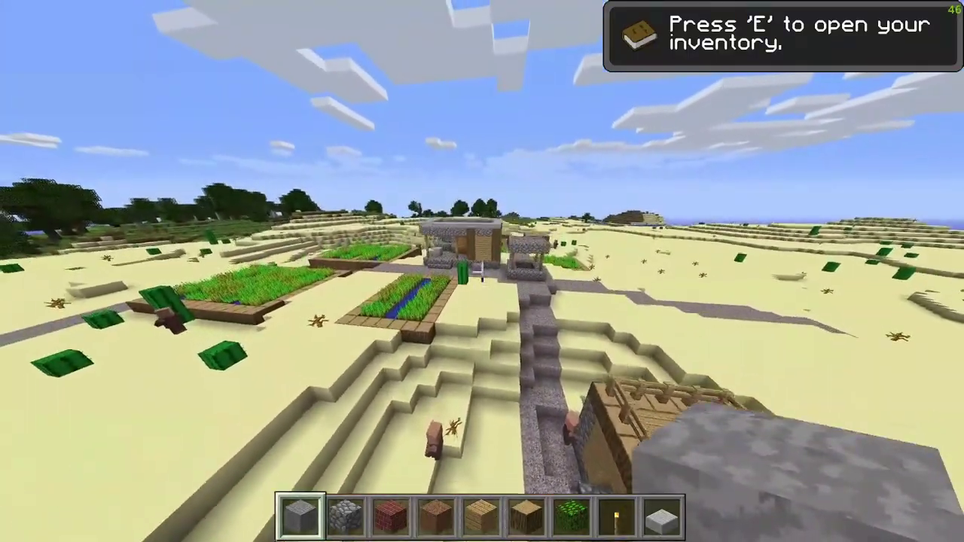
{"action": "key", "text": "w"}
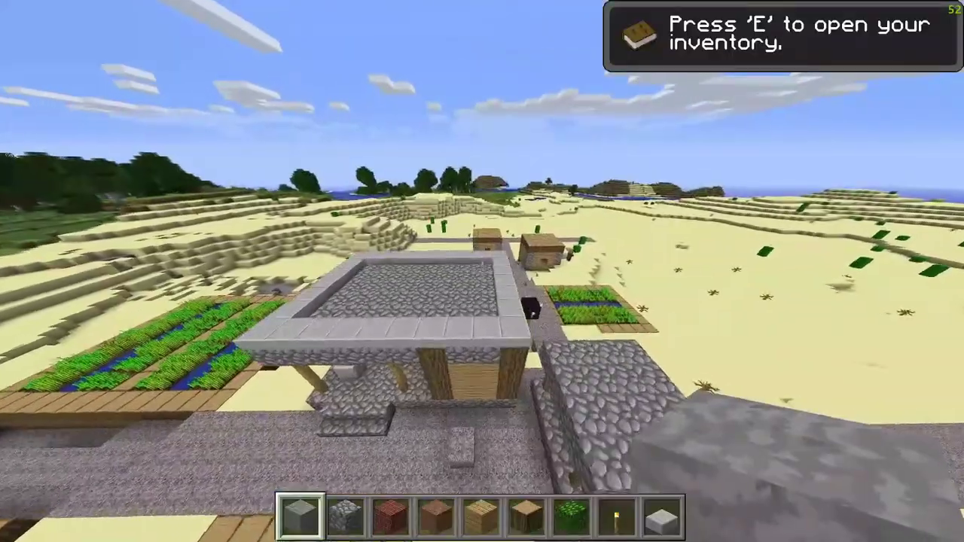
{"action": "key", "text": "s"}
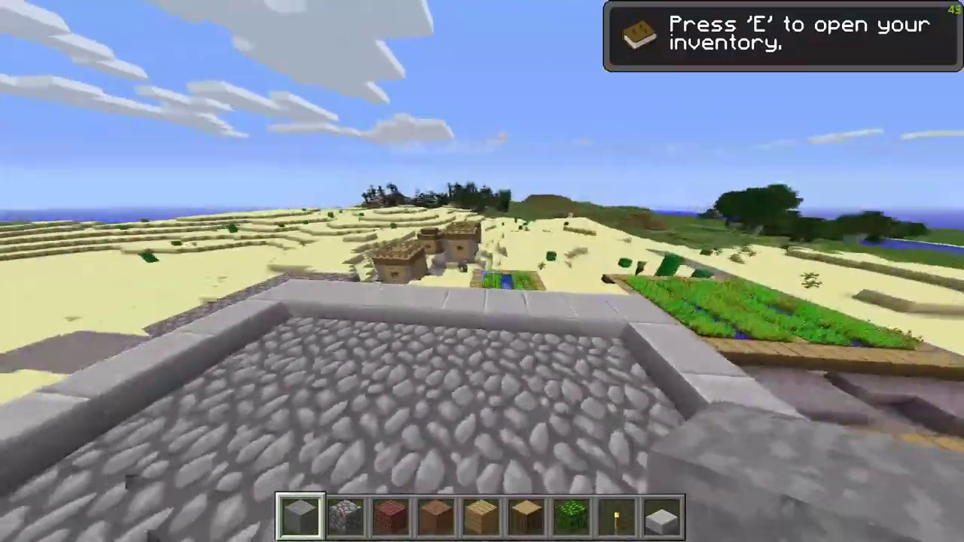
{"action": "key", "text": "w"}
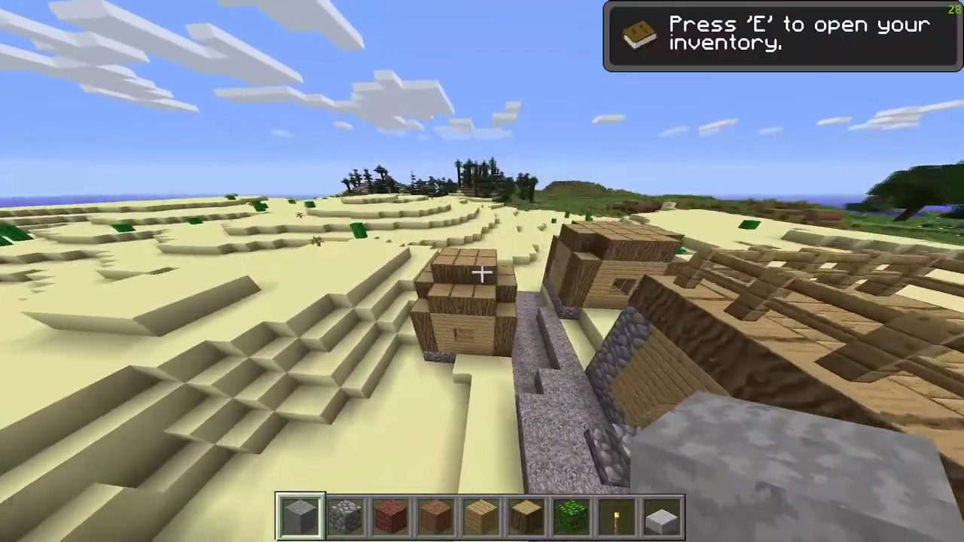
{"action": "key", "text": "w"}
{"action": "key", "text": "s"}
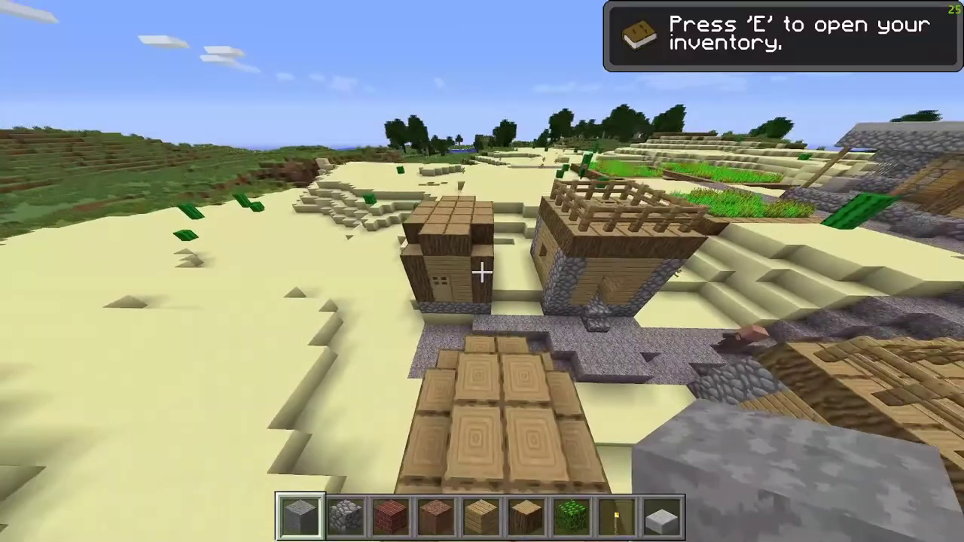
{"action": "key", "text": "w"}
{"action": "key", "text": "w"}
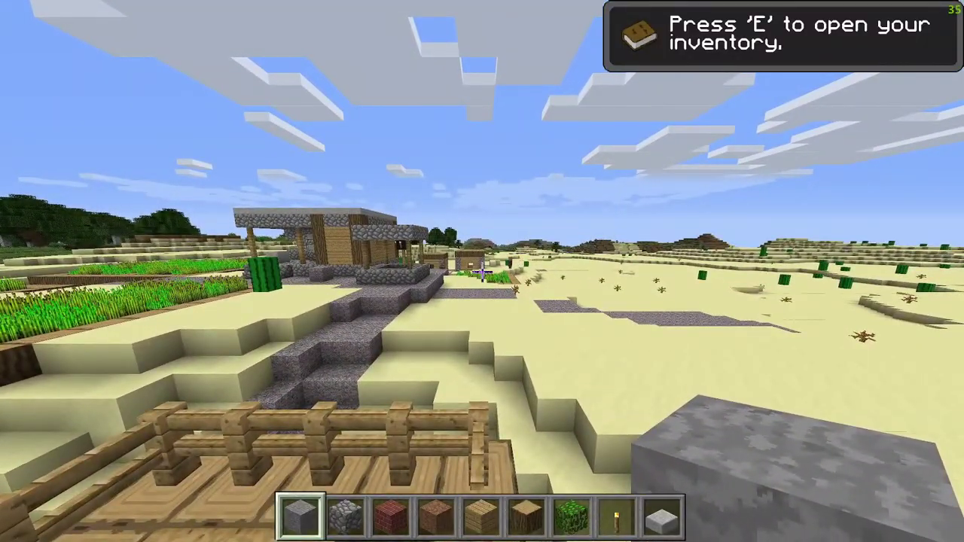
{"action": "key", "text": "s"}
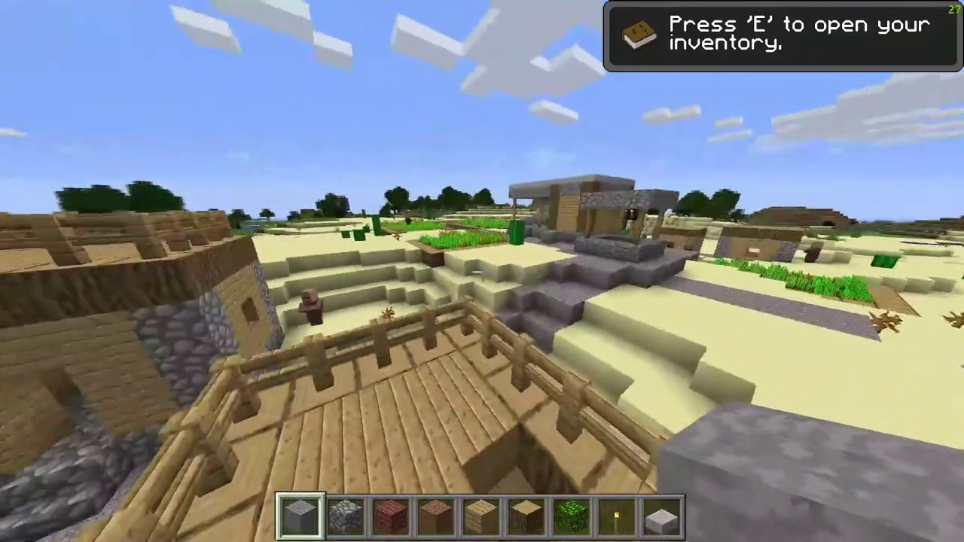
{"action": "key", "text": "w"}
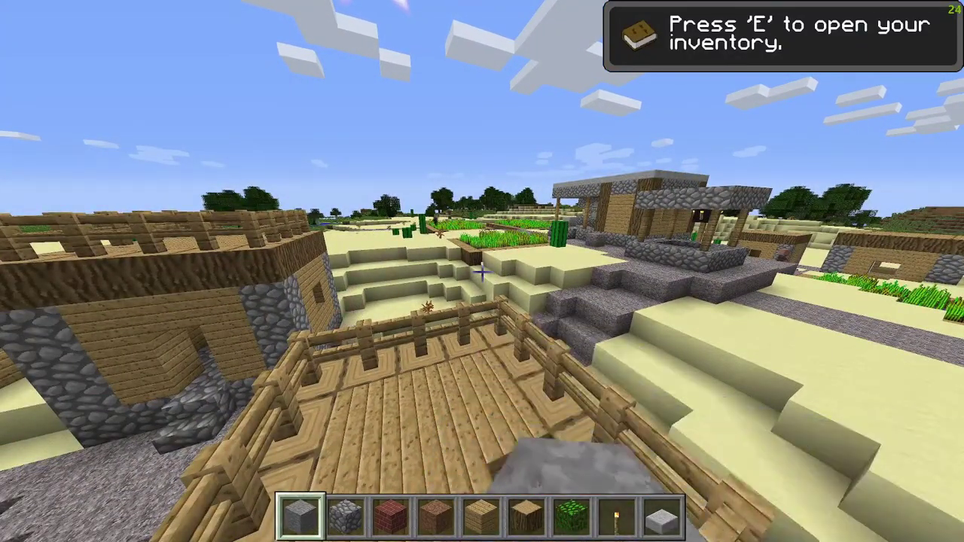
{"action": "key", "text": "space"}
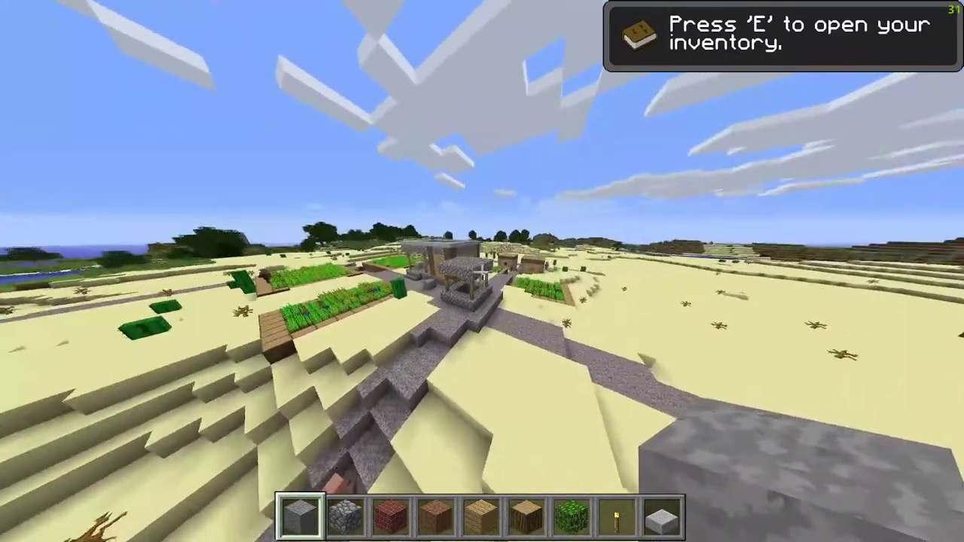
{"action": "key", "text": "space"}
{"action": "key", "text": "w"}
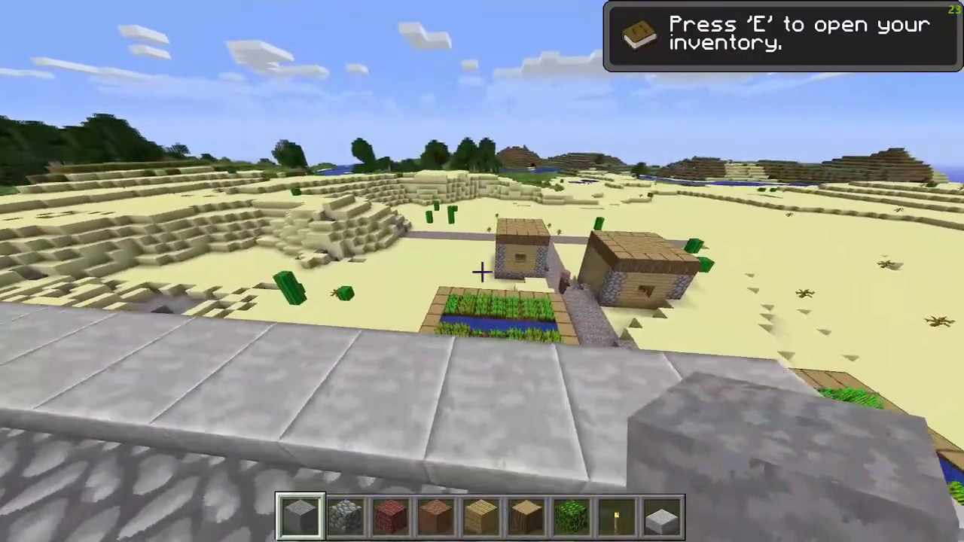
{"action": "key", "text": "w"}
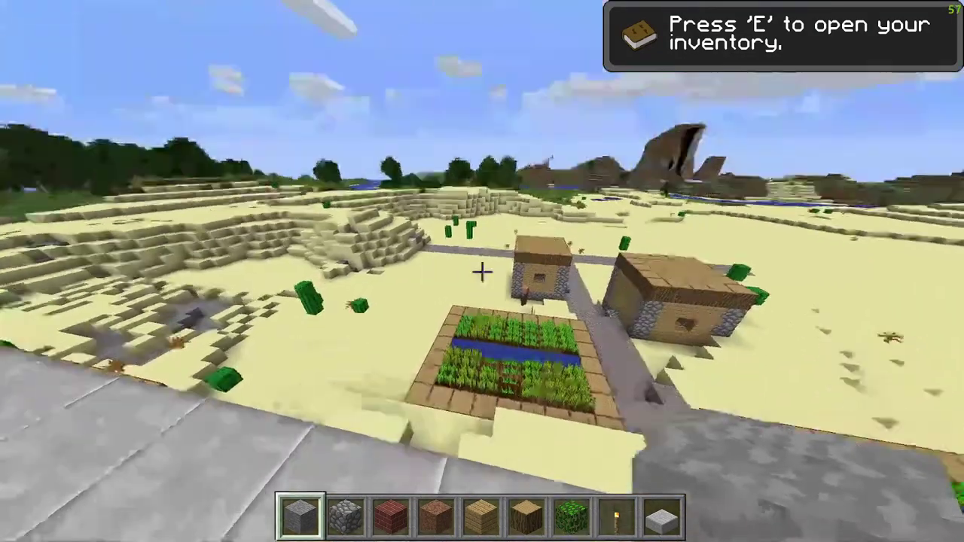
{"action": "key", "text": "w"}
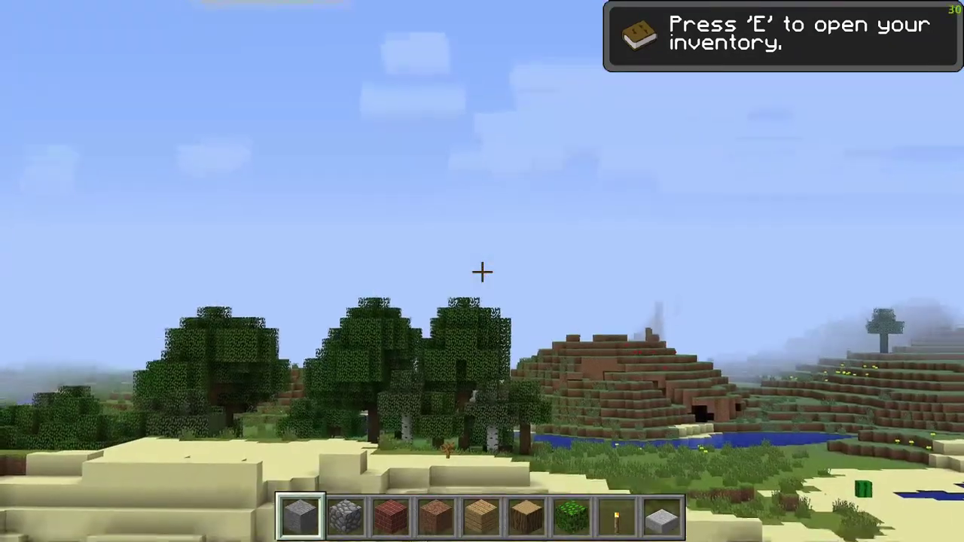
{"action": "key", "text": "w"}
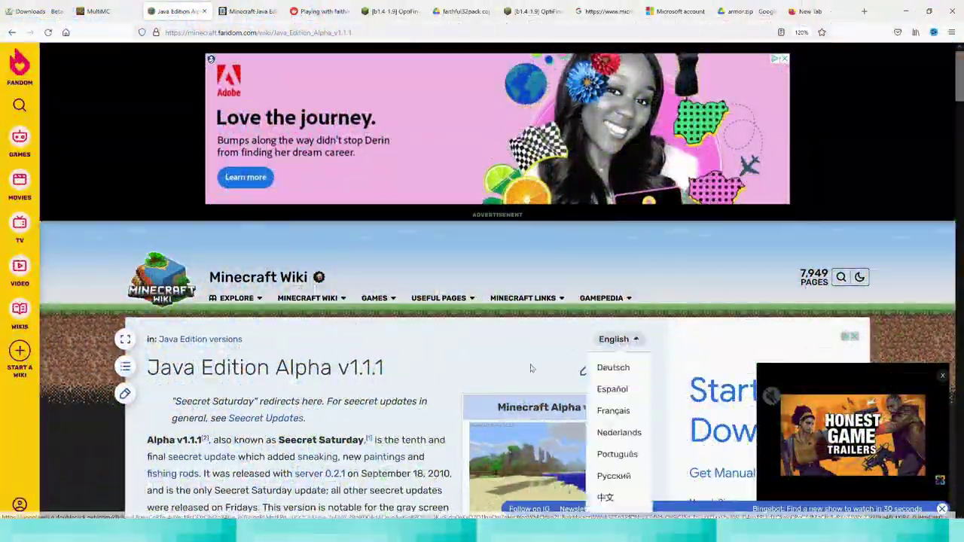
- In the browser, look over the Java Edition Alpha v1.1.1 wiki page, close its floating video and switch to the Internet Archive's Pre-Classic page
{"action": "scroll", "coordinate": [429, 375], "scroll_direction": "down", "scroll_amount": 2}
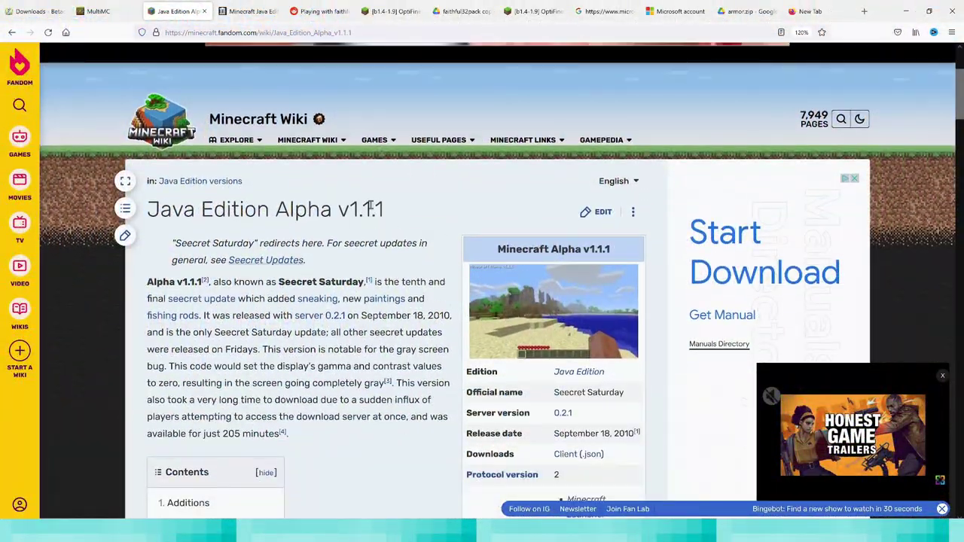
{"action": "left_click", "coordinate": [942, 375]}
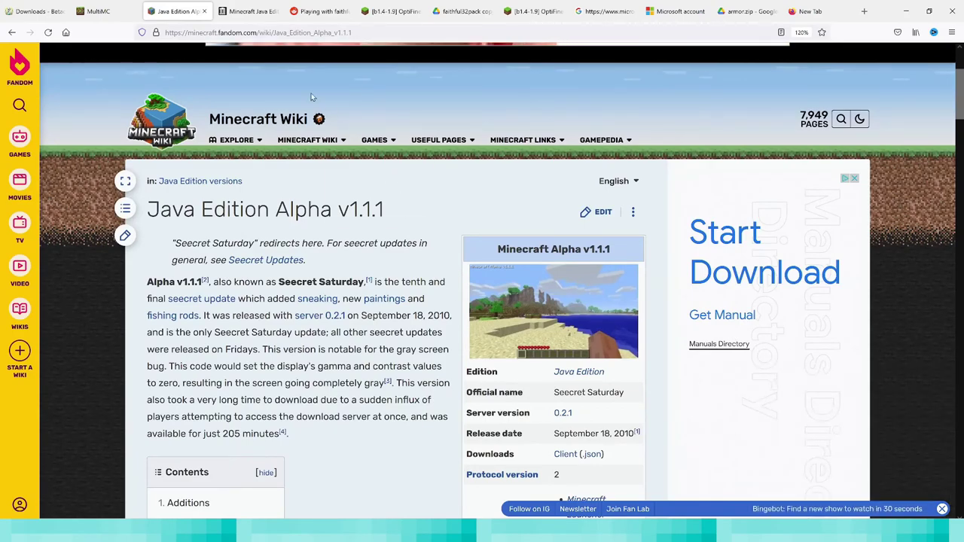
{"action": "left_click", "coordinate": [233, 20]}
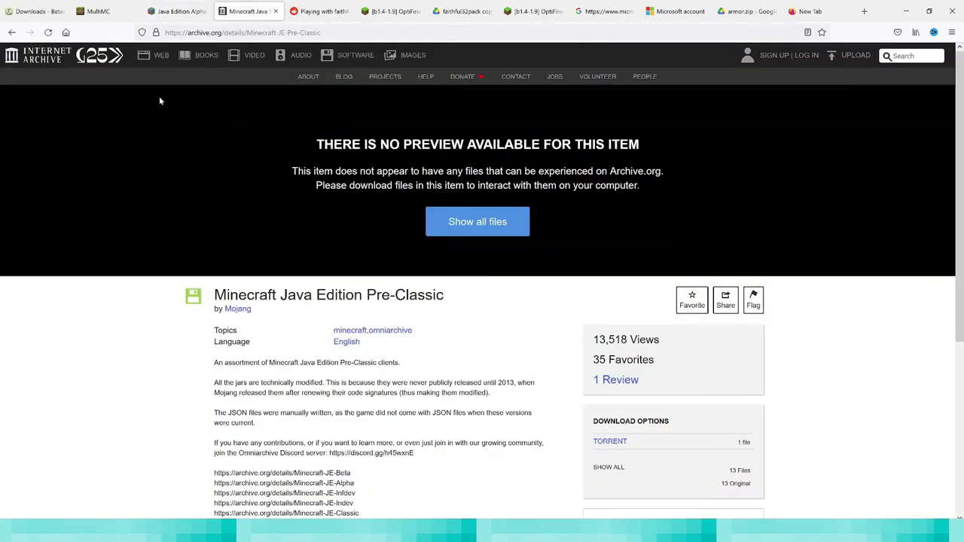
- Look over the Pre-Classic archive page, return to the Alpha v1.1.1 wiki page and dismiss the a1.1.1.jar download prompt
{"action": "scroll", "coordinate": [327, 378], "scroll_direction": "down", "scroll_amount": 3}
{"action": "scroll", "coordinate": [327, 378], "scroll_direction": "down", "scroll_amount": 1}
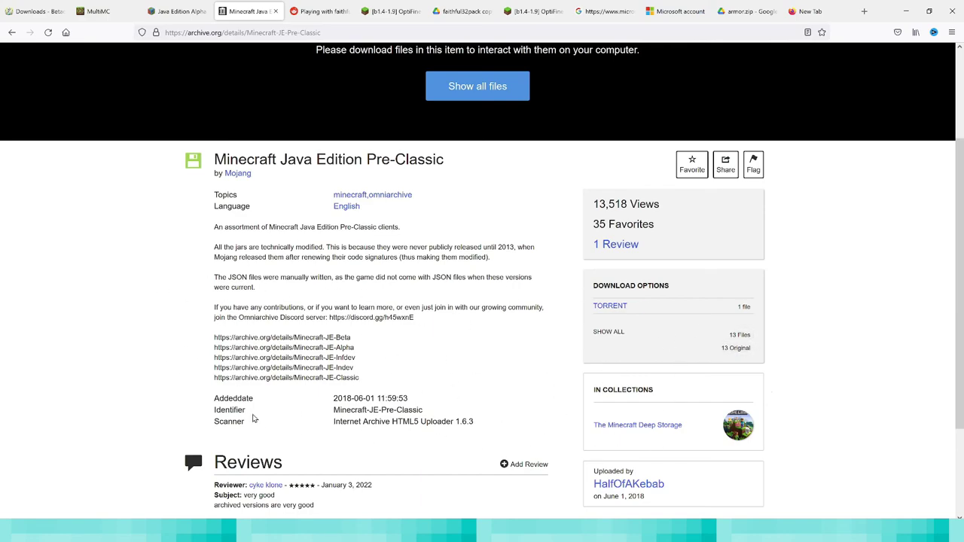
{"action": "scroll", "coordinate": [293, 429], "scroll_direction": "down", "scroll_amount": 1}
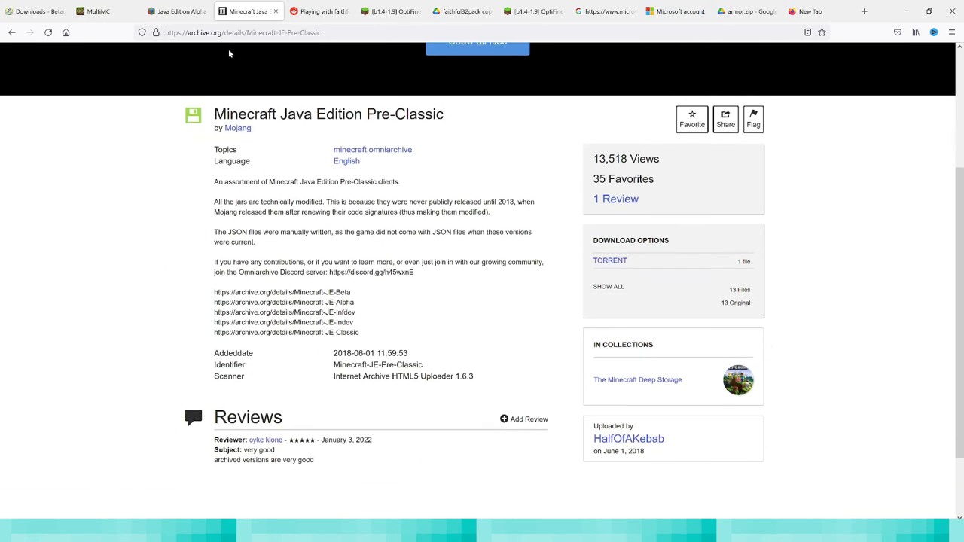
{"action": "left_click", "coordinate": [179, 11]}
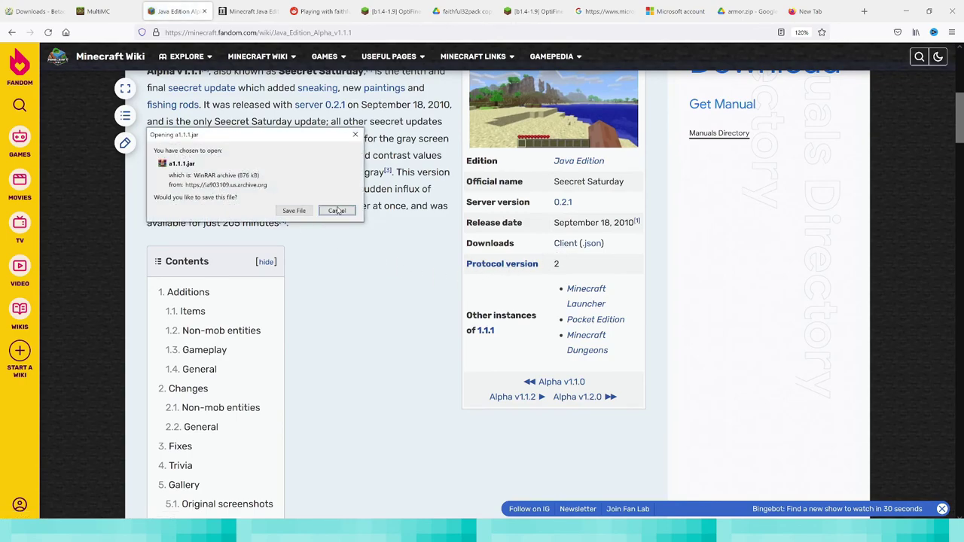
{"action": "left_click", "coordinate": [354, 134]}
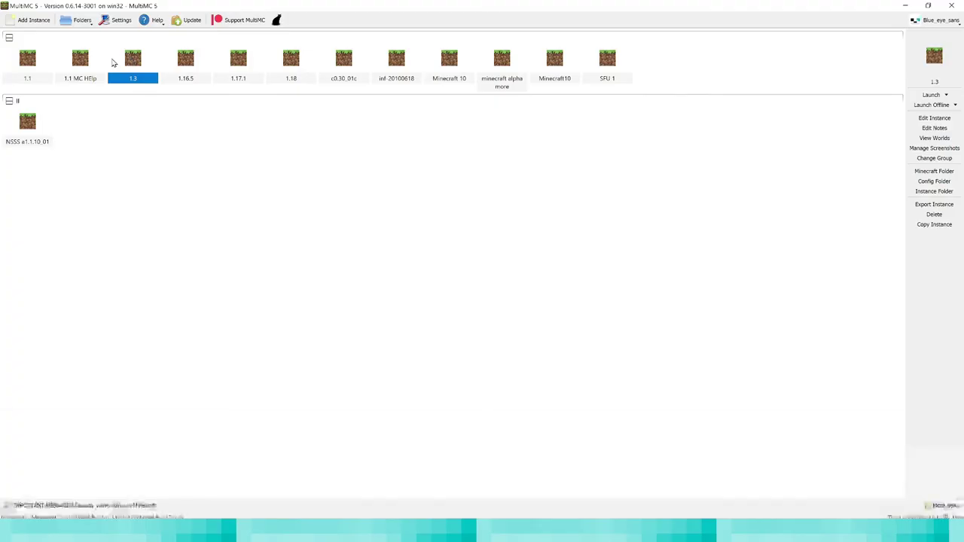
- Switch to MultiMC, open the 1.1 MC HElp instance's version components and disable the OptiFine_1.1_HD_S_D6 jar mod
{"action": "left_click", "coordinate": [35, 66]}
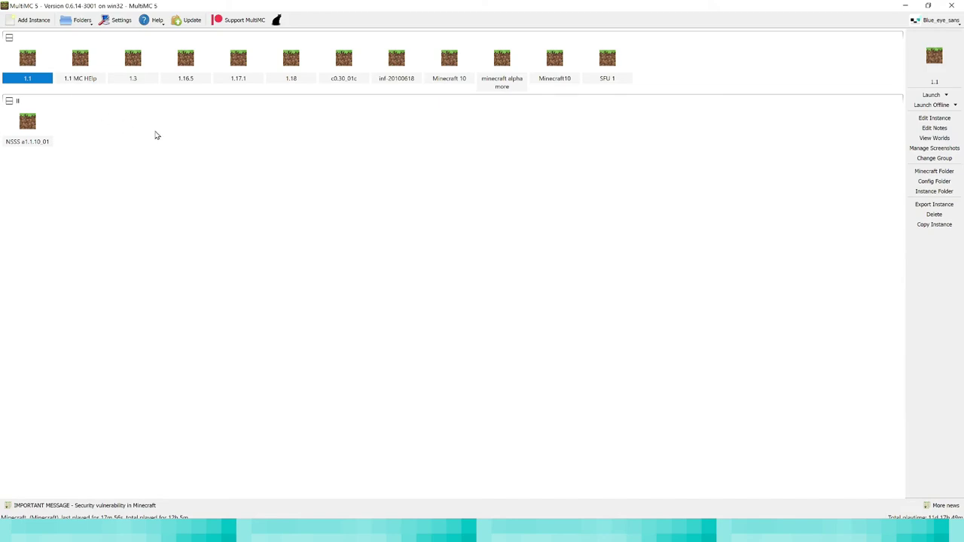
{"action": "left_click", "coordinate": [101, 75]}
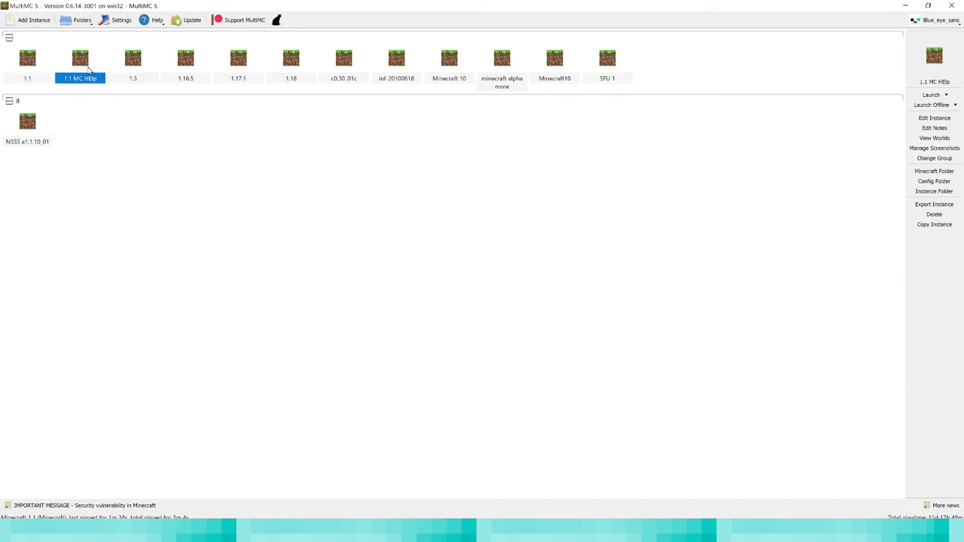
{"action": "right_click", "coordinate": [89, 70]}
{"action": "left_click", "coordinate": [65, 70]}
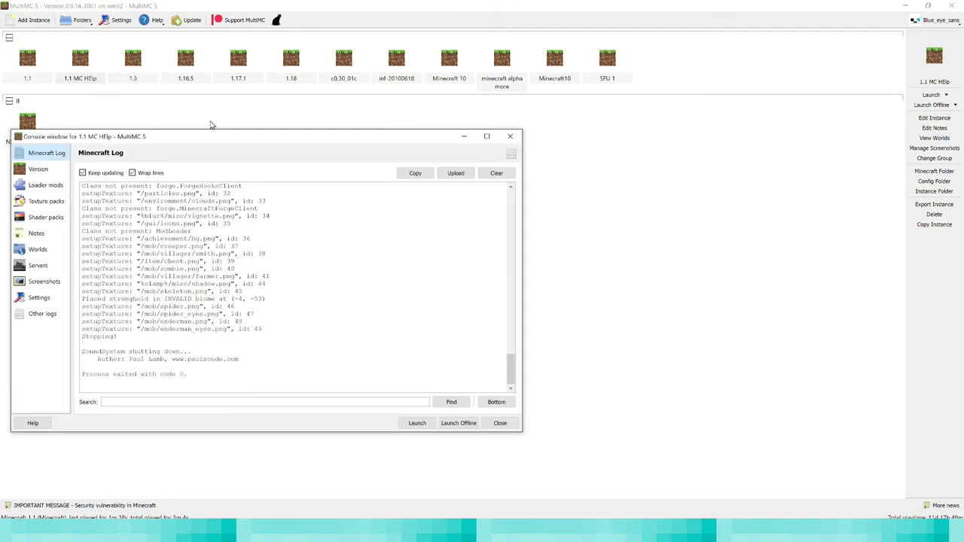
{"action": "left_click", "coordinate": [38, 169]}
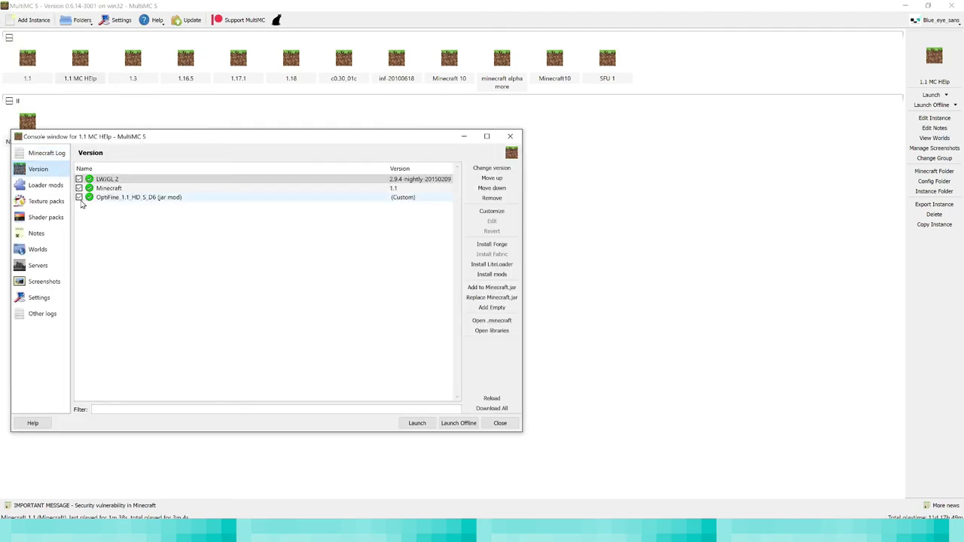
{"action": "left_click", "coordinate": [78, 196]}
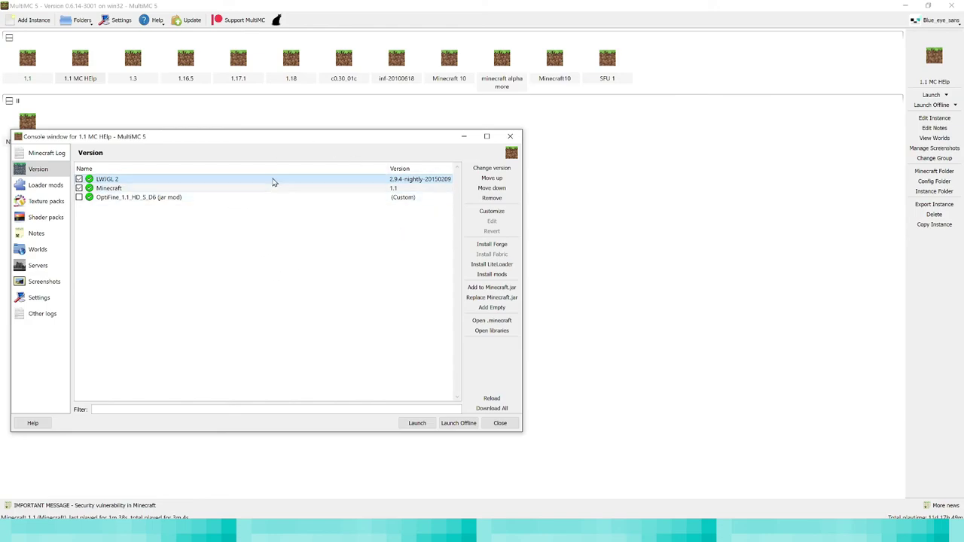
- Change the instance's Minecraft version to a1.1.0
{"action": "left_click", "coordinate": [445, 189]}
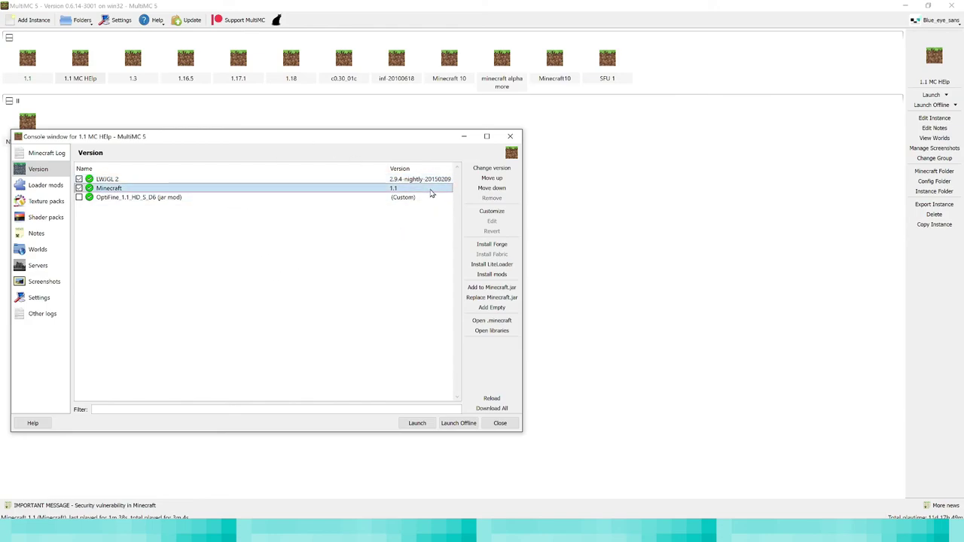
{"action": "left_click", "coordinate": [491, 168]}
{"action": "scroll", "coordinate": [338, 296], "scroll_direction": "down", "scroll_amount": 12}
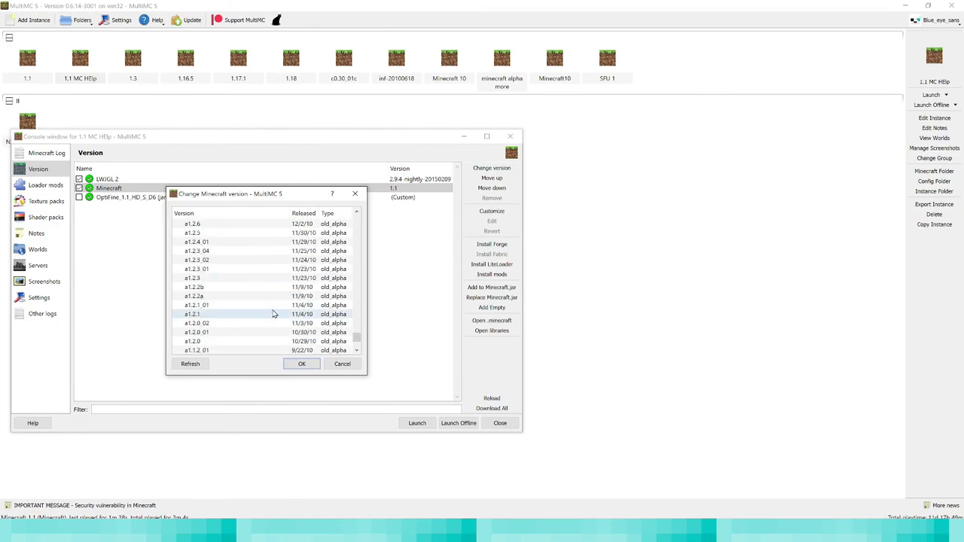
{"action": "scroll", "coordinate": [256, 316], "scroll_direction": "down", "scroll_amount": 2}
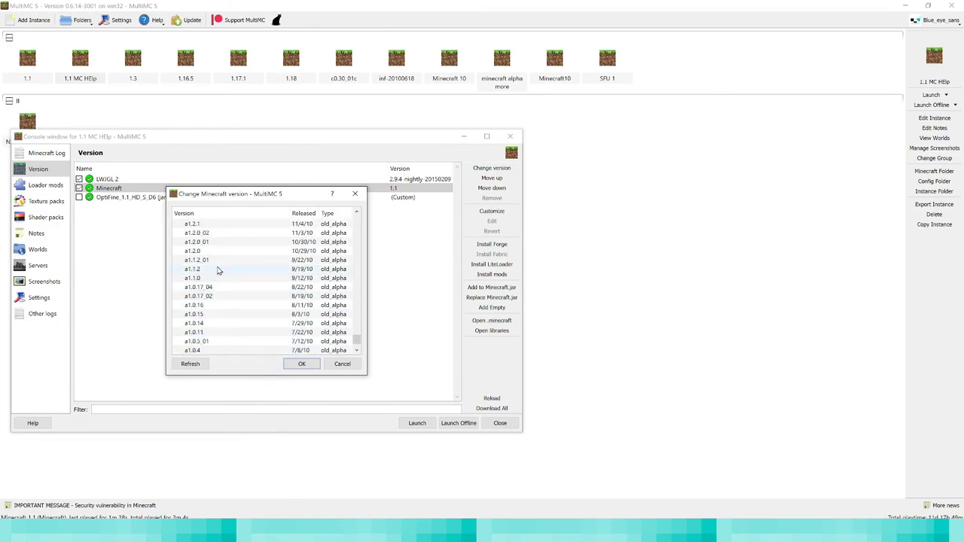
{"action": "left_click", "coordinate": [214, 324]}
{"action": "left_click", "coordinate": [296, 366]}
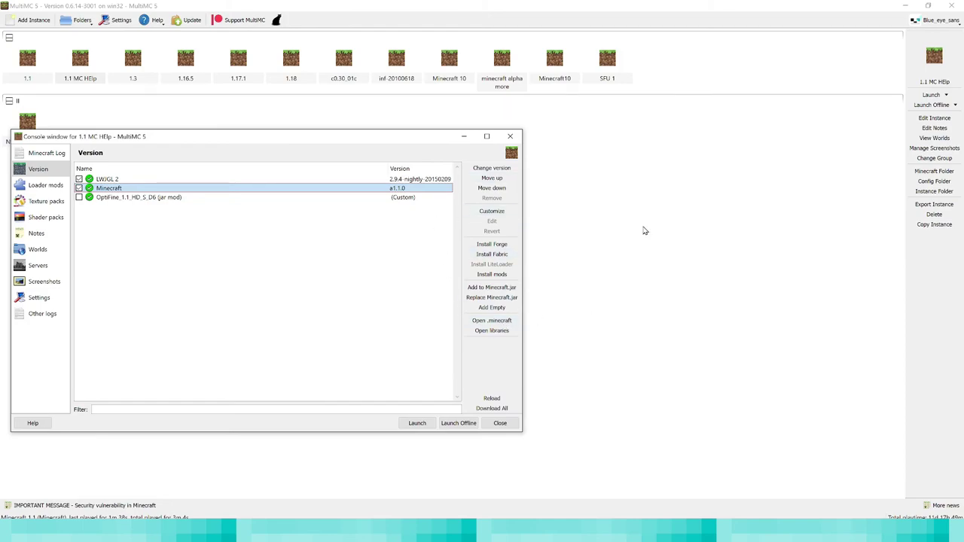
- Add a1.1.1.jar from the Minecraft Old folder to the instance's Minecraft.jar as a jar mod
{"action": "left_click", "coordinate": [497, 287]}
{"action": "left_click", "coordinate": [165, 214]}
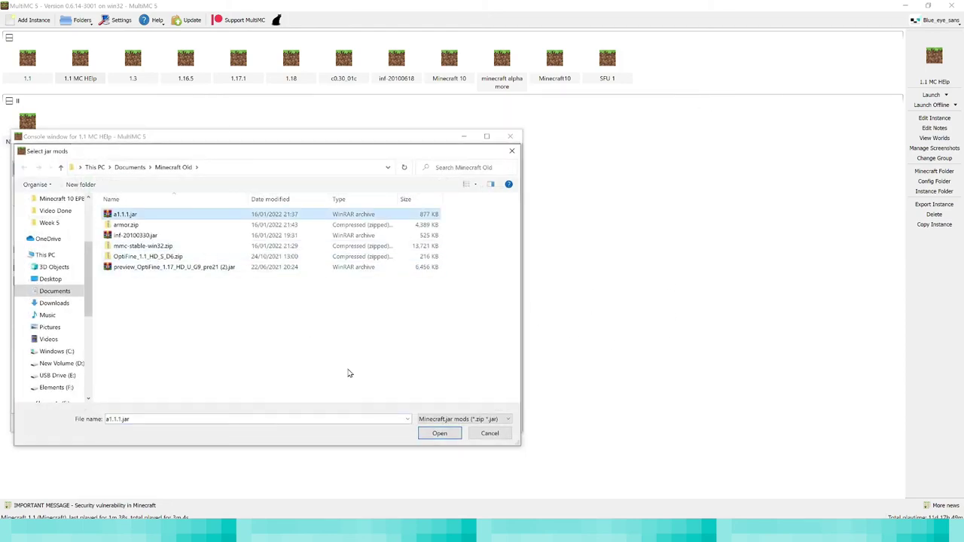
{"action": "left_click", "coordinate": [437, 433]}
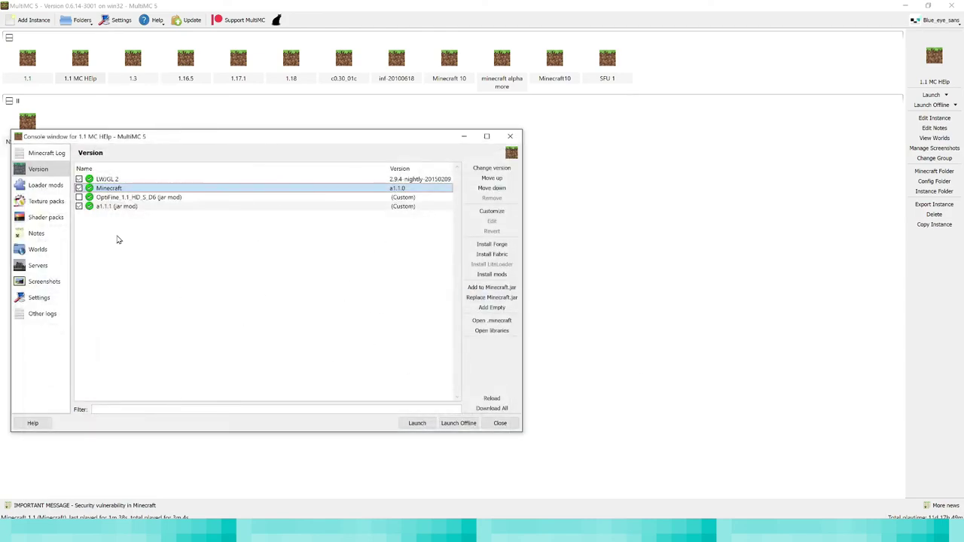
- Set the instance's Java arguments to "-Dhttp.proxyHost=betacraft.uk -Djava.util.Arrays.useLegacyMergeSort=true" and launch the game
{"action": "left_click", "coordinate": [49, 281]}
{"action": "left_click", "coordinate": [42, 313]}
{"action": "left_click", "coordinate": [66, 300]}
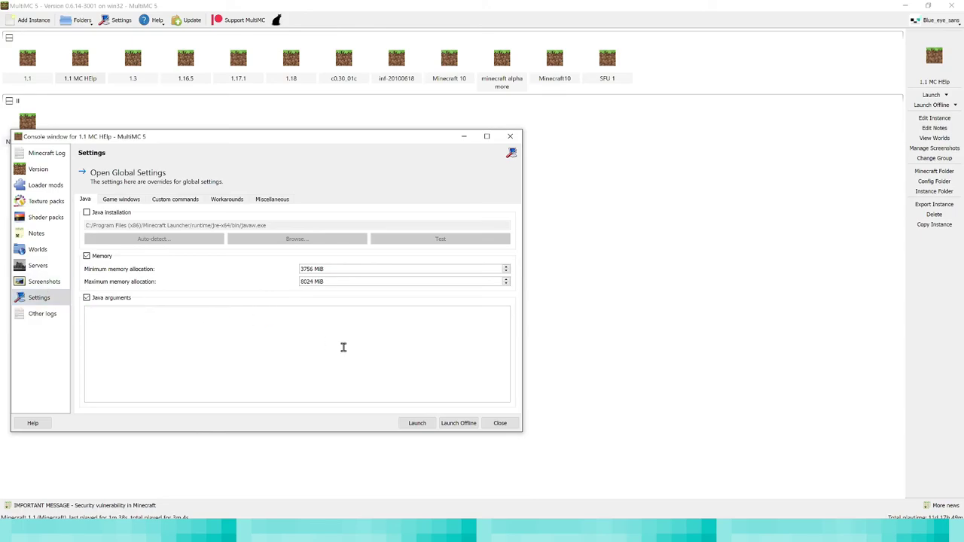
{"action": "left_click", "coordinate": [148, 323]}
{"action": "type", "text": "-Dhttp.proxyHost=betacraft.uk -Djava.util.Arrays.useLegacyMergeSort=true"}
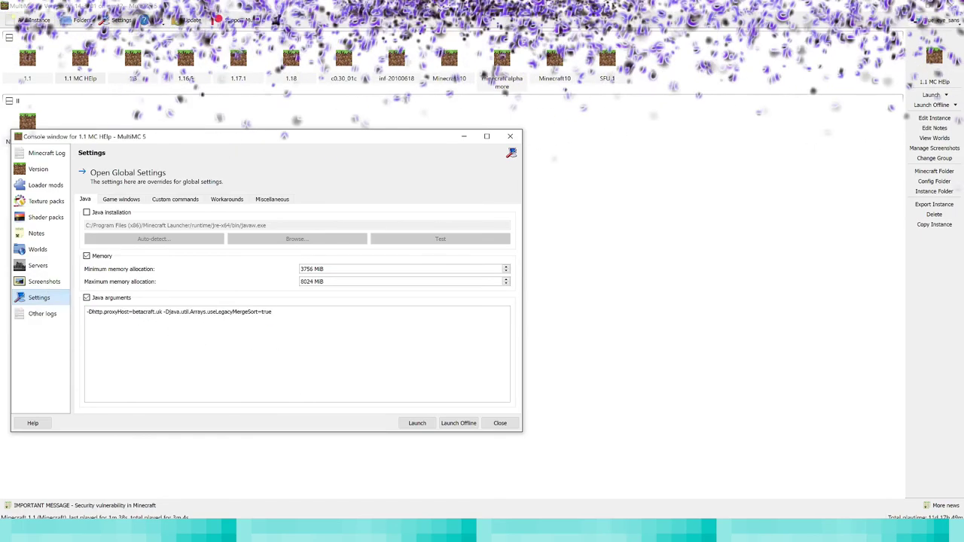
{"action": "left_click", "coordinate": [417, 422]}
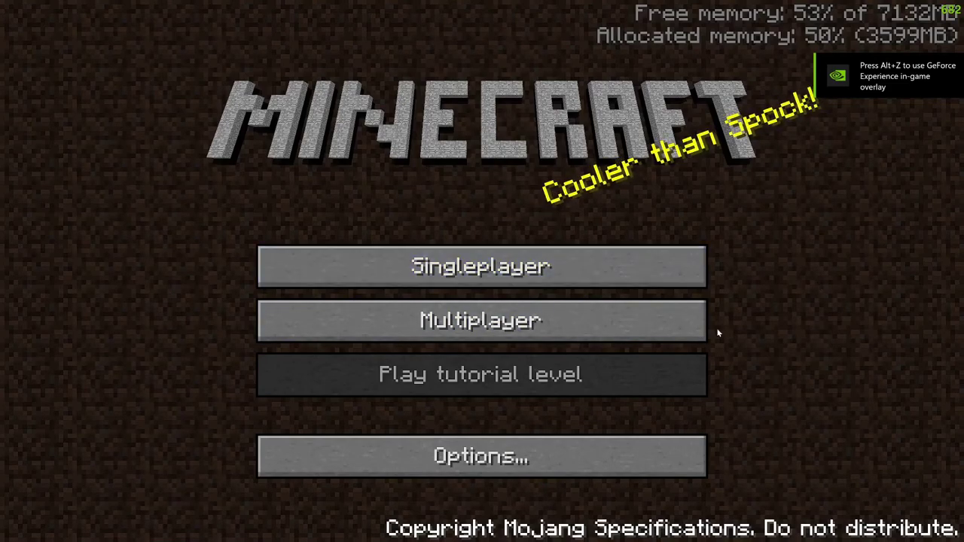
- Check the game options, return to the title screen and generate a singleplayer world in the first empty slot
{"action": "left_click", "coordinate": [482, 460]}
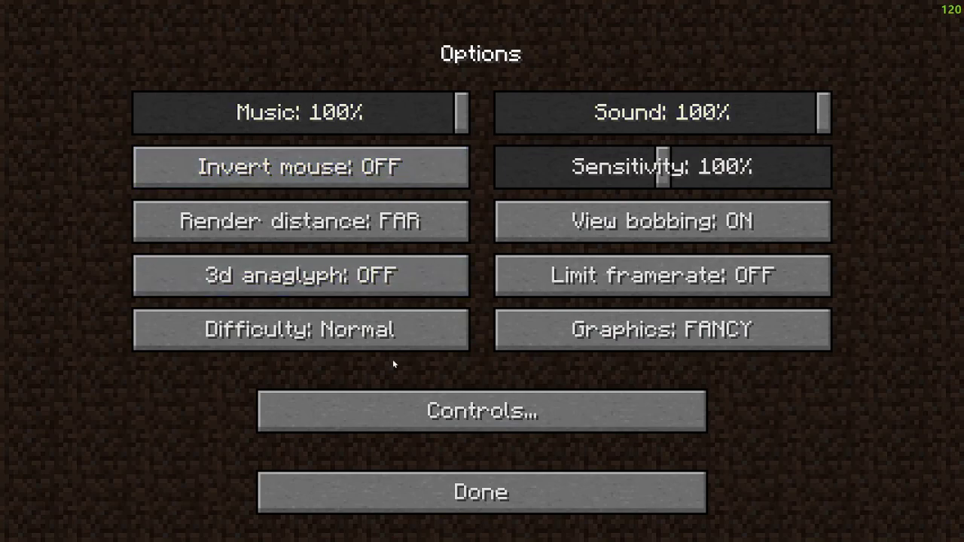
{"action": "key", "text": "Escape"}
{"action": "left_click", "coordinate": [335, 262]}
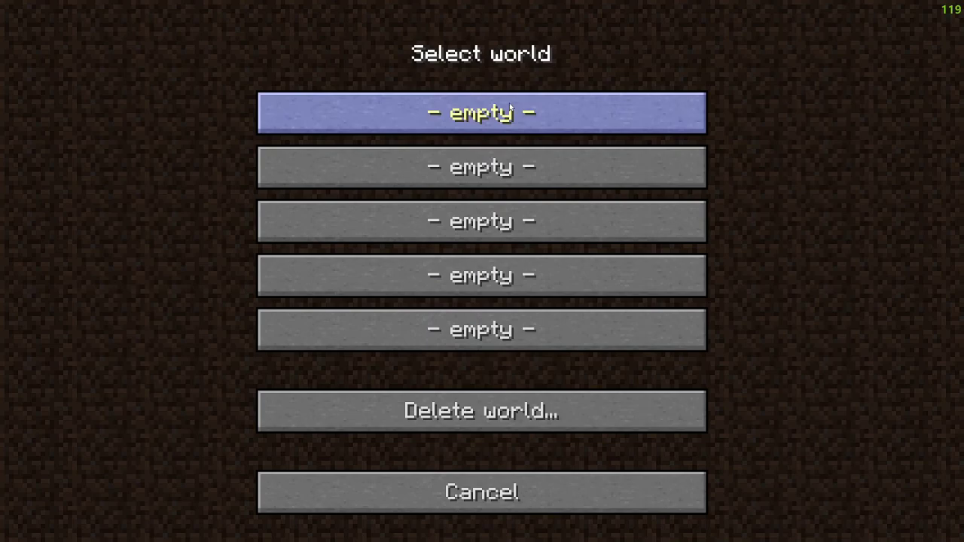
{"action": "left_click", "coordinate": [478, 111]}
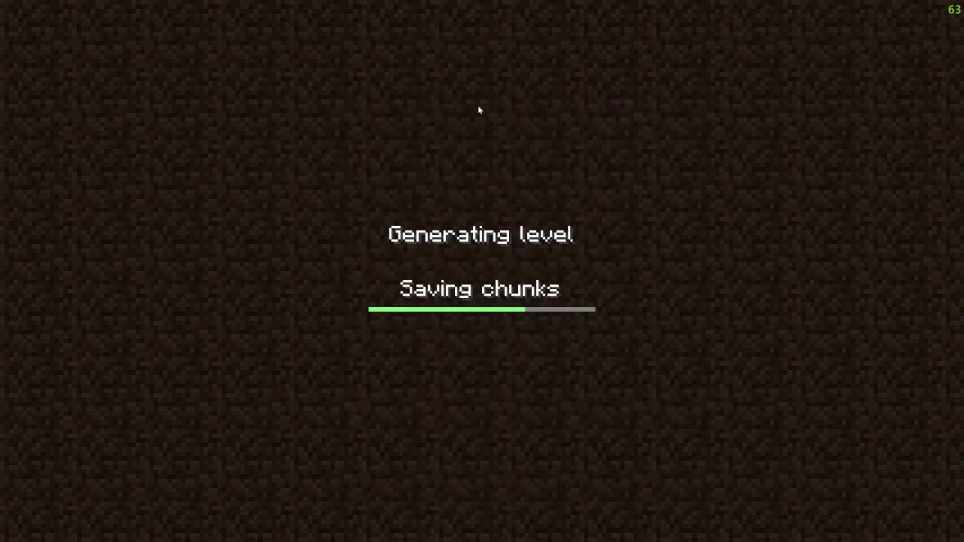
- Switch the camera to face the player and walk across the beach and grass to examine the skin and terrain
{"action": "key", "text": "w"}
{"action": "key", "text": "space"}
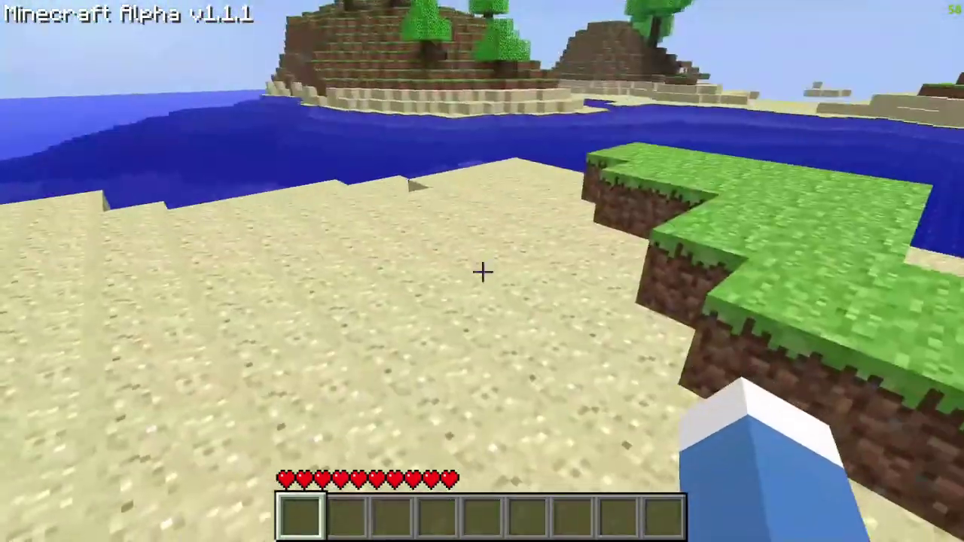
{"action": "left_click_drag", "start_coordinate": [482, 273], "coordinate": [482, 273]}
{"action": "right_click", "coordinate": [482, 273]}
{"action": "key", "text": "F5"}
{"action": "key", "text": "w"}
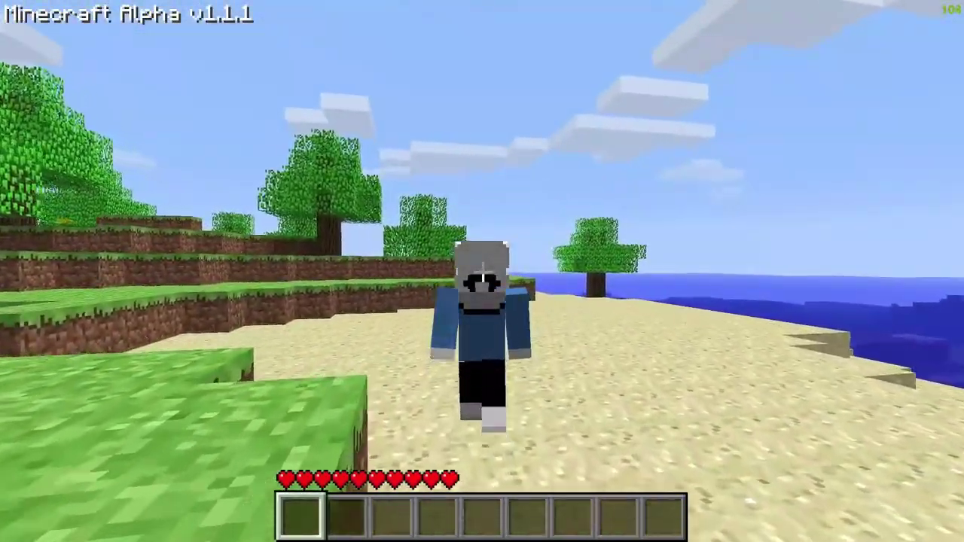
{"action": "key", "text": "w"}
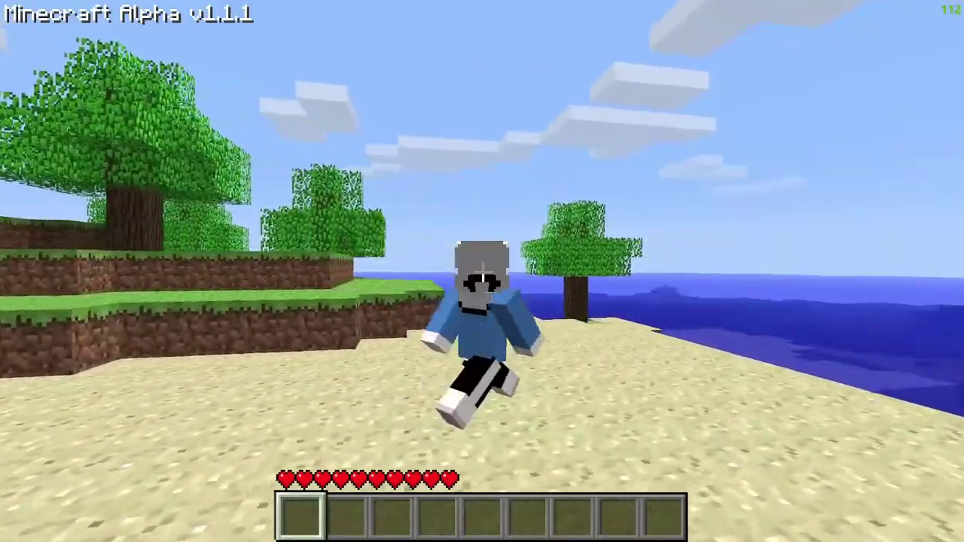
{"action": "key", "text": "w"}
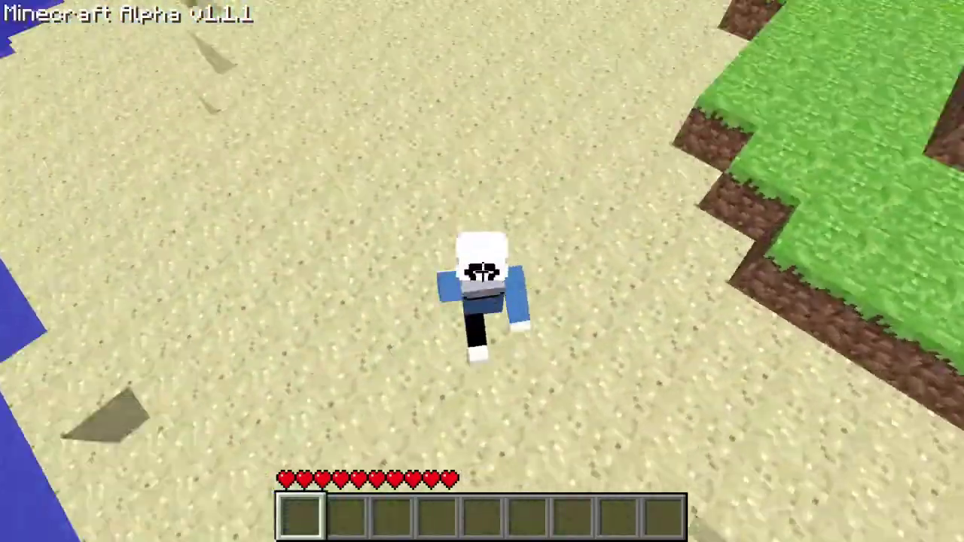
{"action": "key", "text": "w"}
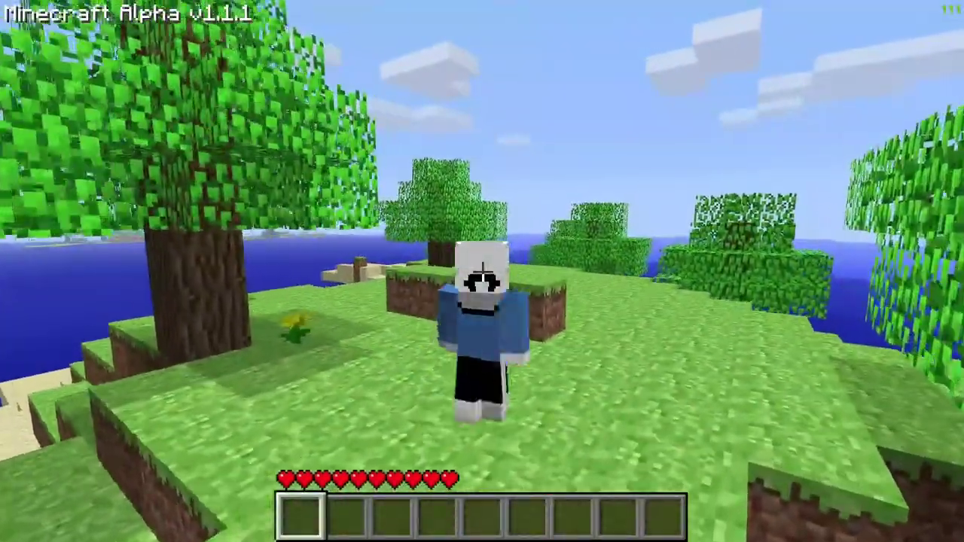
{"action": "key", "text": "w"}
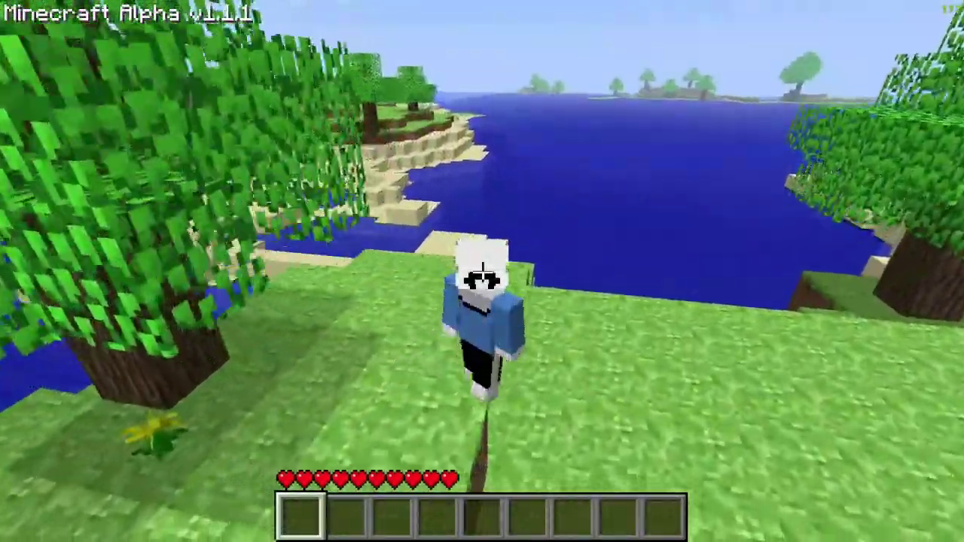
{"action": "key", "text": "w"}
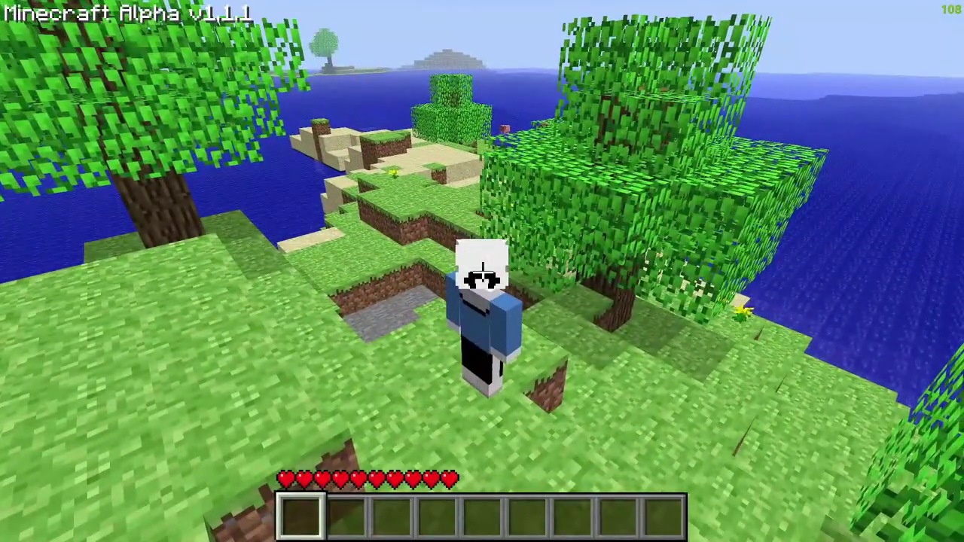
- Return to first-person view and walk across the island to the low leafy tree near the shore
{"action": "key", "text": "F5"}
{"action": "key", "text": "w"}
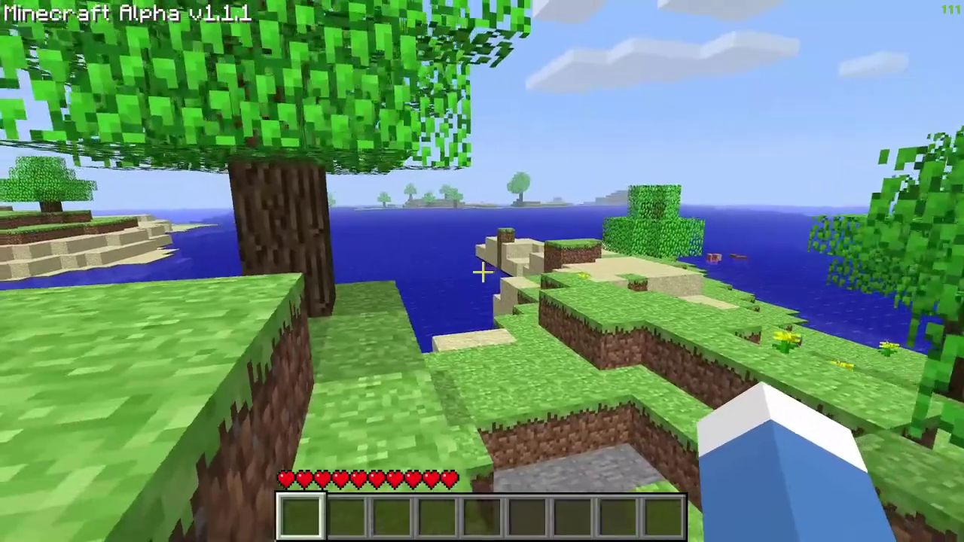
{"action": "key", "text": "w"}
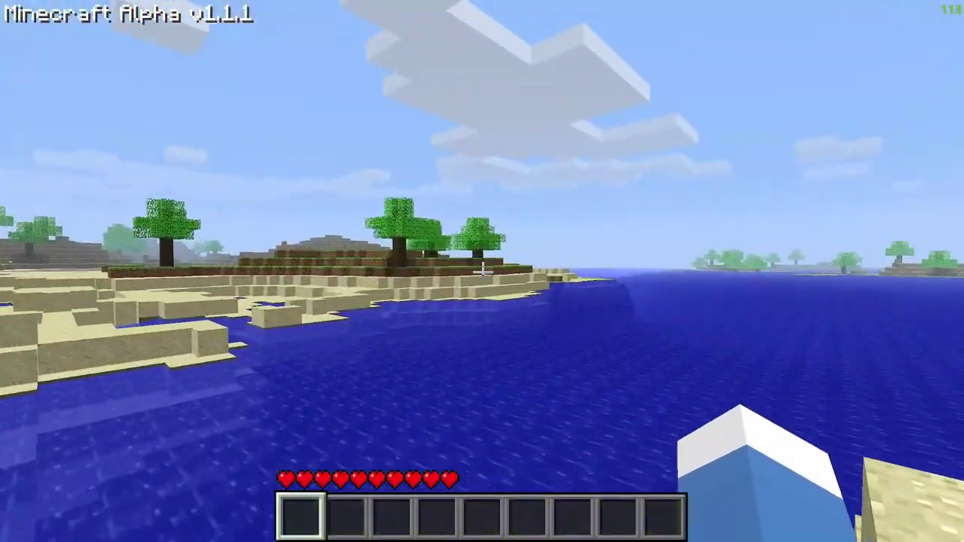
{"action": "key", "text": "w"}
{"action": "key", "text": "space"}
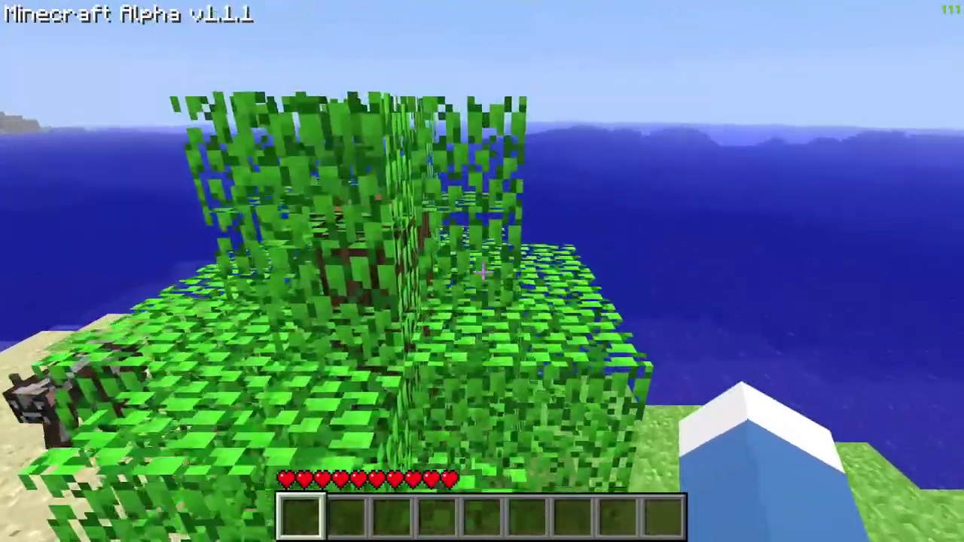
- Climb the shore tree, breaking leaf blocks on the way up to its trunk
{"action": "key", "text": "w"}
{"action": "key", "text": "space"}
{"action": "left_click", "coordinate": [482, 271]}
{"action": "key", "text": "w"}
{"action": "key", "text": "space"}
{"action": "left_click", "coordinate": [483, 272]}
{"action": "left_click", "coordinate": [482, 271]}
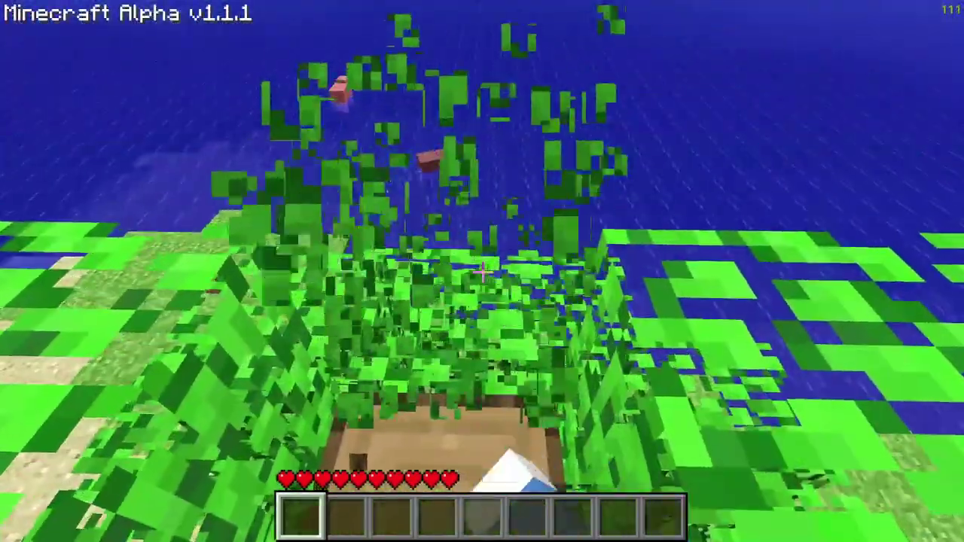
- Walk from the tree to the sandy shore, view the player from the front and return to first-person view
{"action": "key", "text": "w"}
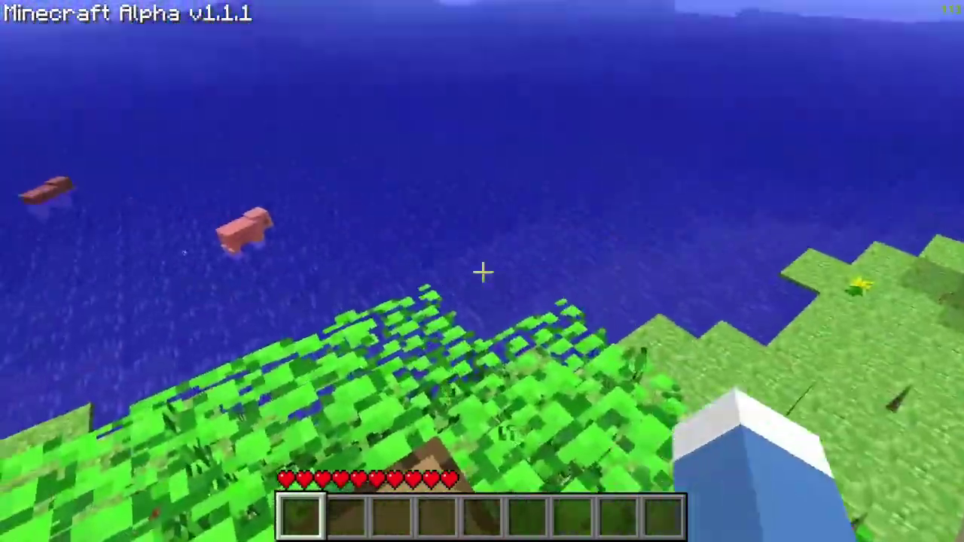
{"action": "key", "text": "w"}
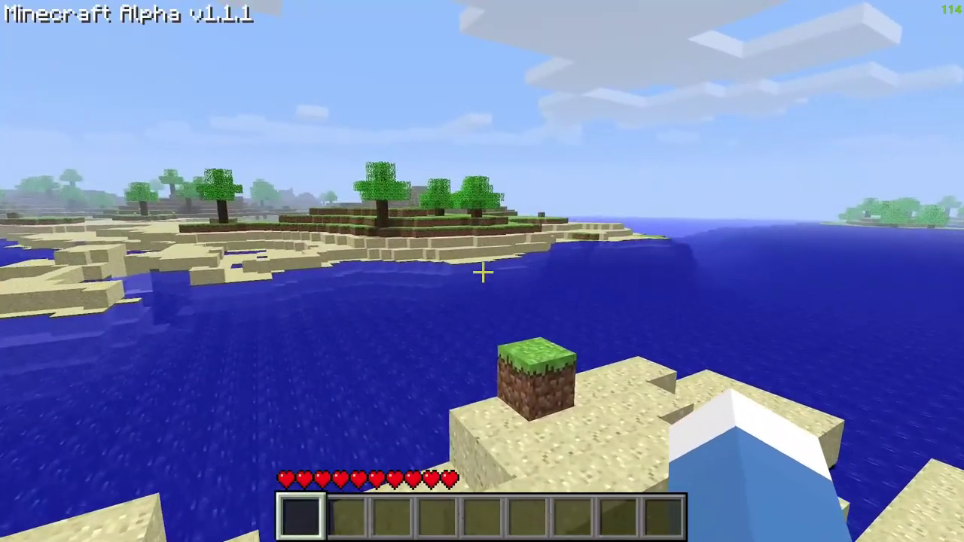
{"action": "key", "text": "w"}
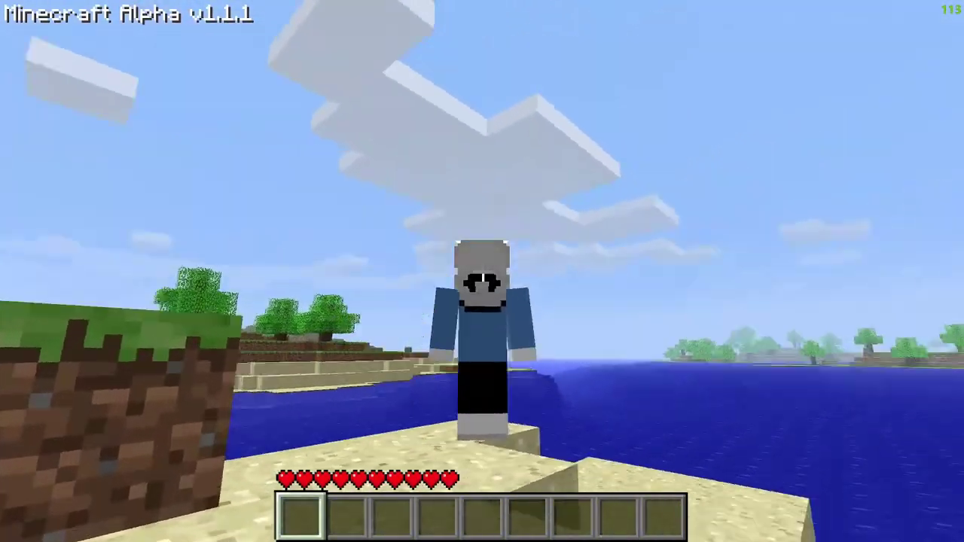
{"action": "key", "text": "F5"}
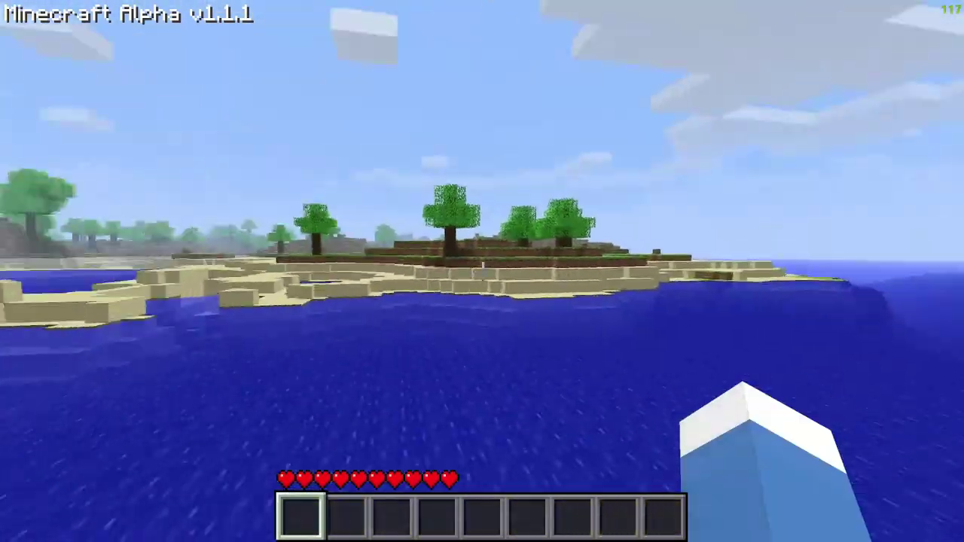
- Cross the water to the sandy shore near the swimming animals to view the terrain, and leave the Alpha v1.1.1 game
{"action": "key", "text": "w"}
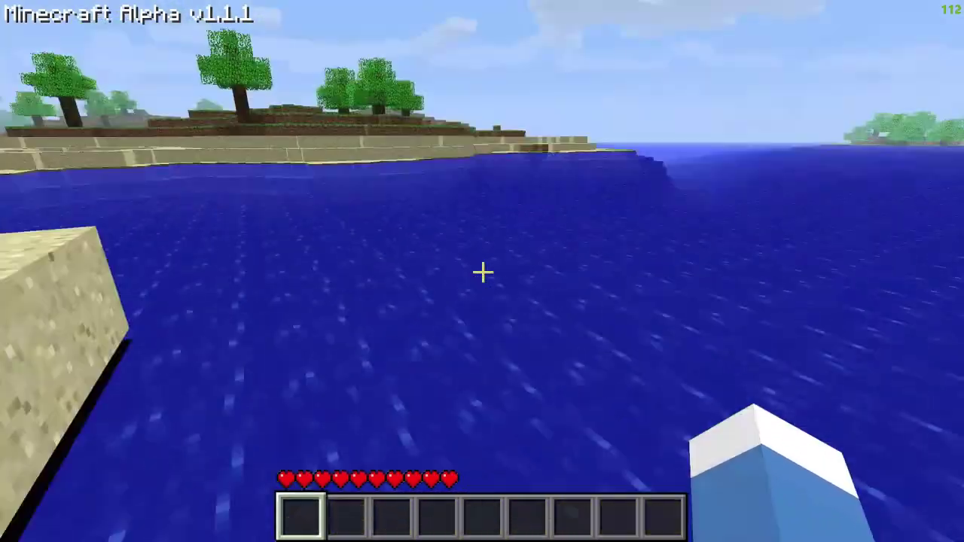
{"action": "key", "text": "w"}
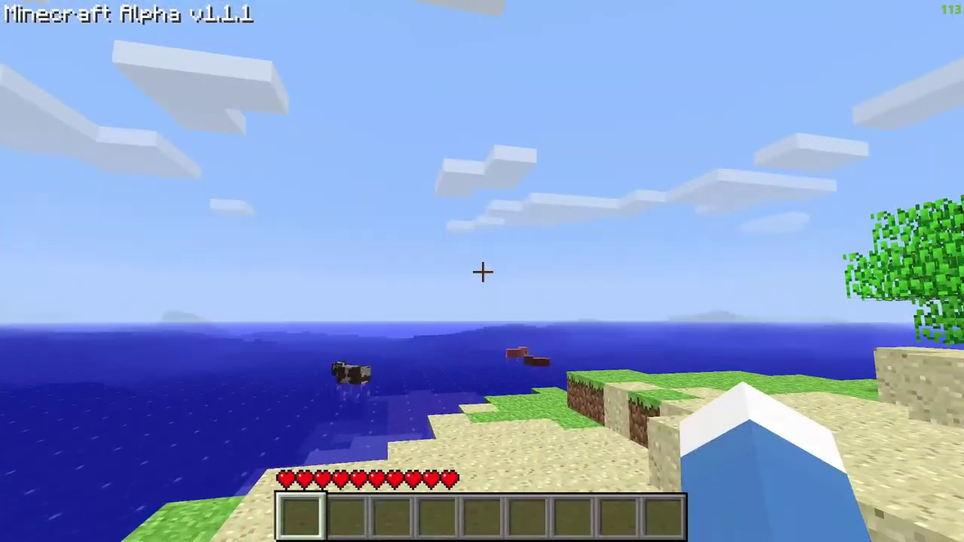
{"action": "key", "text": "Escape"}
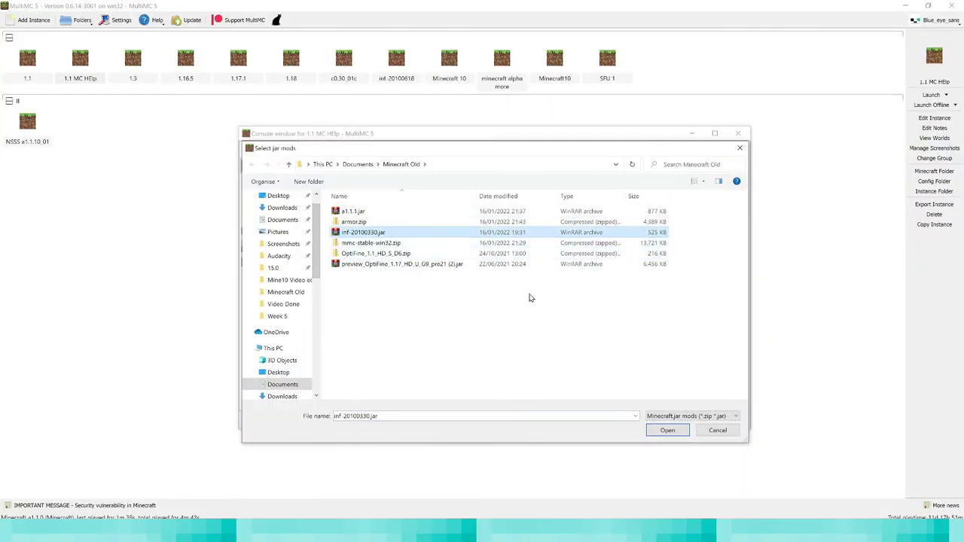
- Add inf-20100330.jar to the 1.1 MC HElp instance as a jar mod and try launching it
{"action": "left_click", "coordinate": [649, 435]}
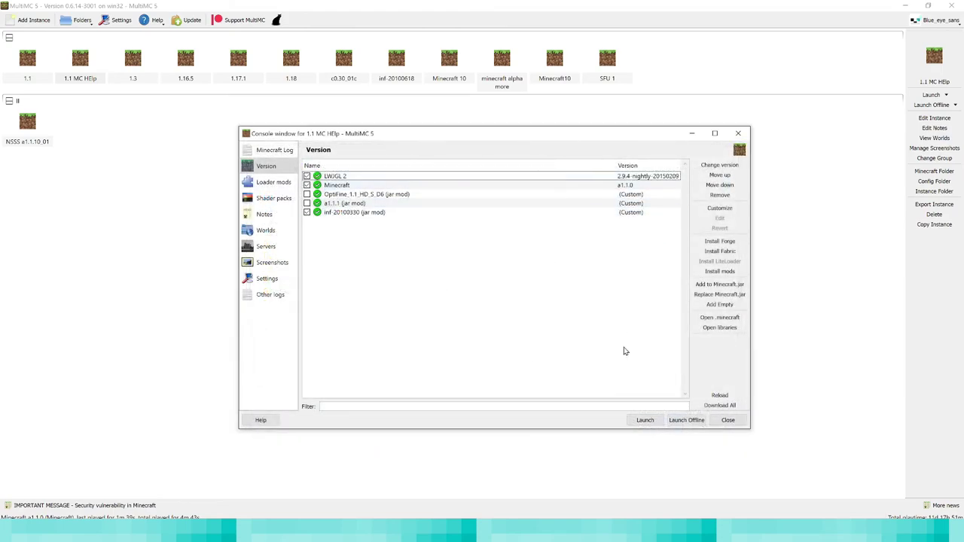
{"action": "left_click", "coordinate": [645, 420]}
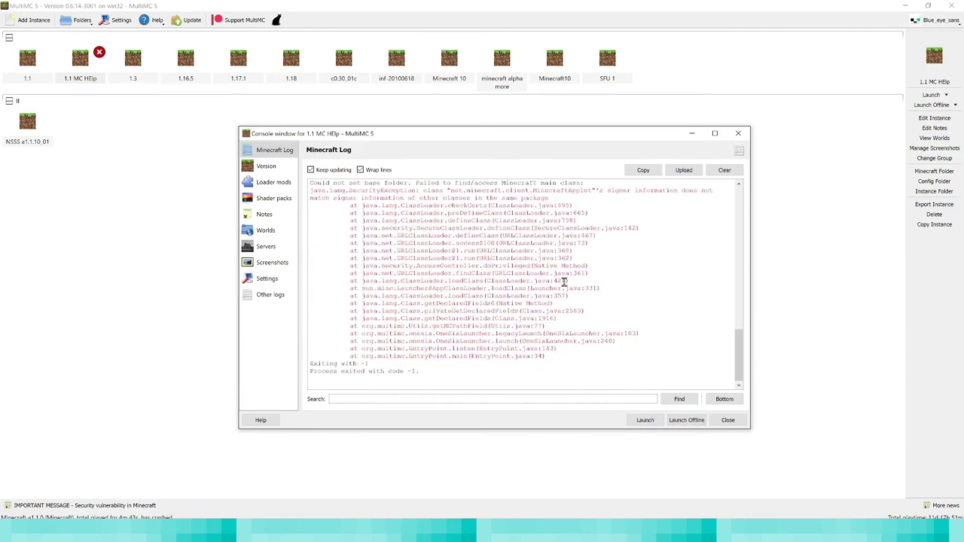
- Change the instance's base Minecraft version to inf-20100618 and launch it again
{"action": "left_click", "coordinate": [266, 166]}
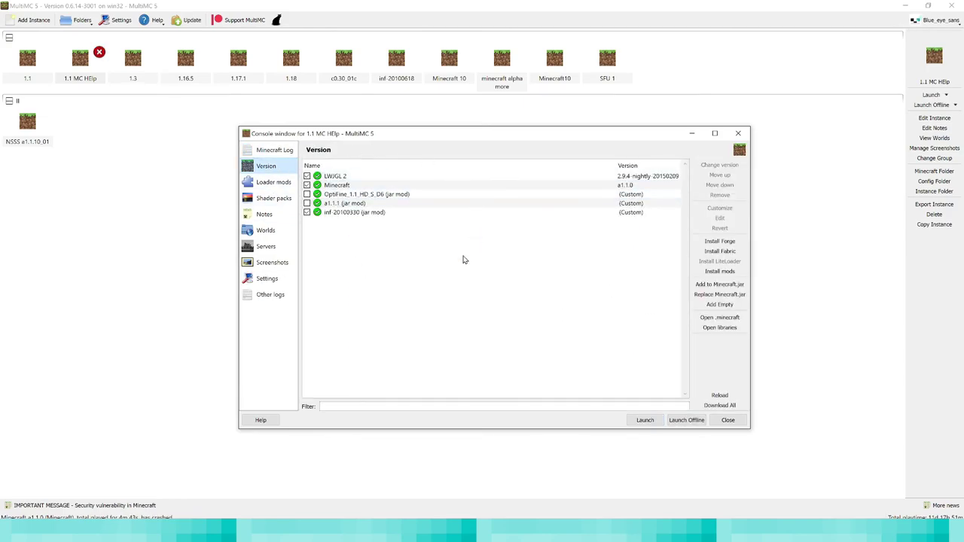
{"action": "left_click", "coordinate": [380, 185]}
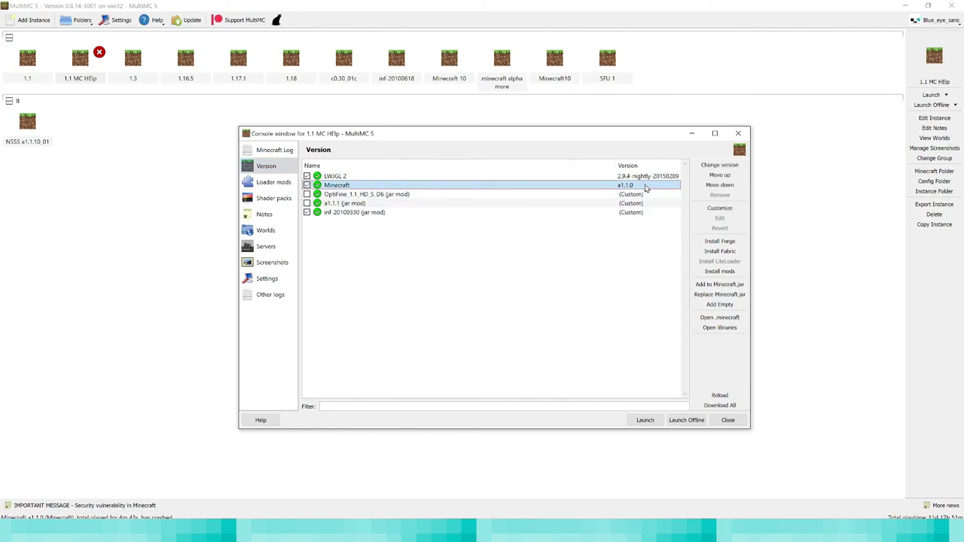
{"action": "left_click", "coordinate": [708, 166]}
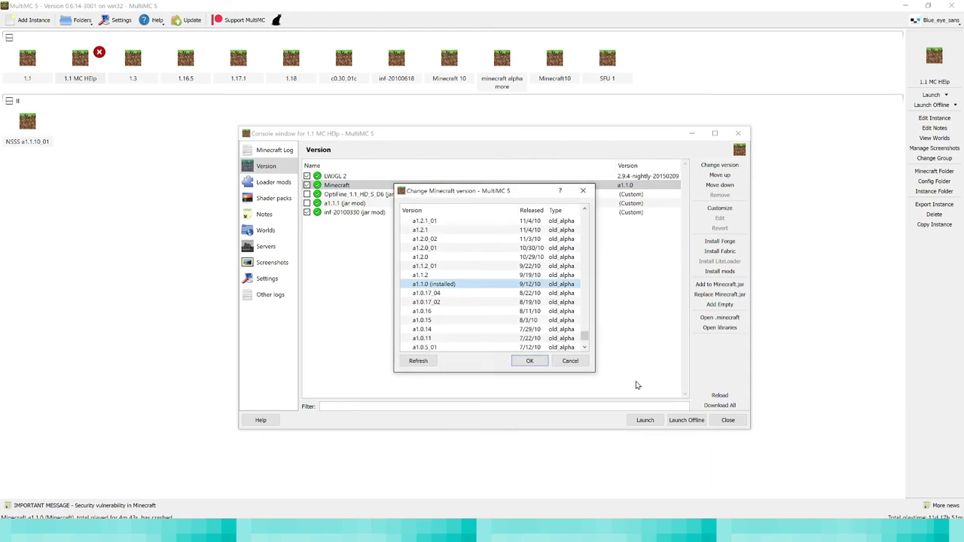
{"action": "scroll", "coordinate": [451, 286], "scroll_direction": "down", "scroll_amount": 2}
{"action": "left_click", "coordinate": [447, 302]}
{"action": "left_click", "coordinate": [530, 362]}
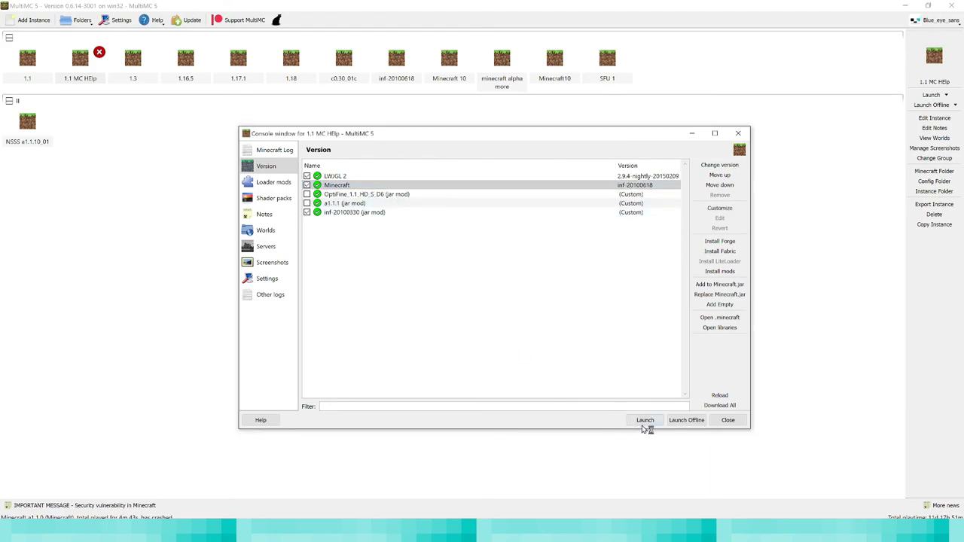
{"action": "left_click", "coordinate": [644, 423]}
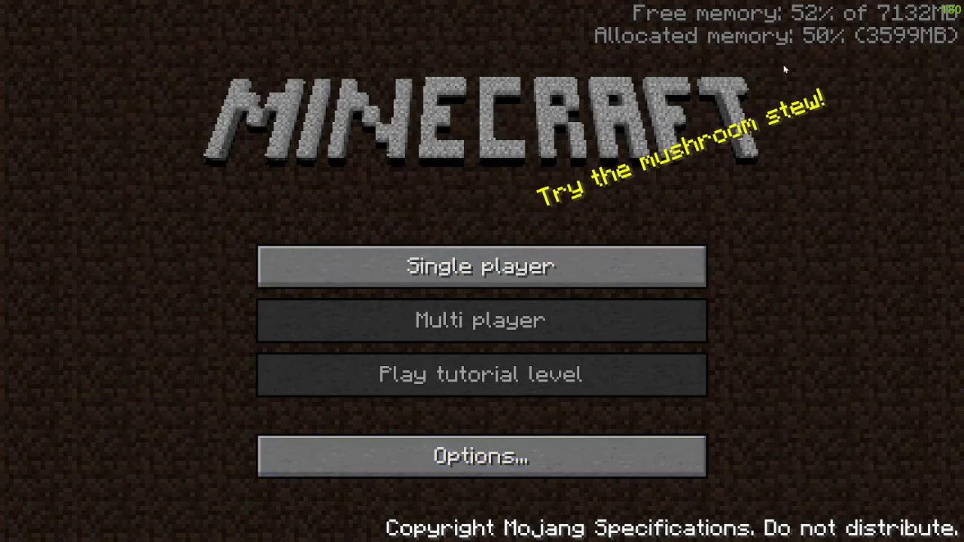
- Look through the game options, return to the title screen and load single-player World 5
{"action": "left_click", "coordinate": [482, 456]}
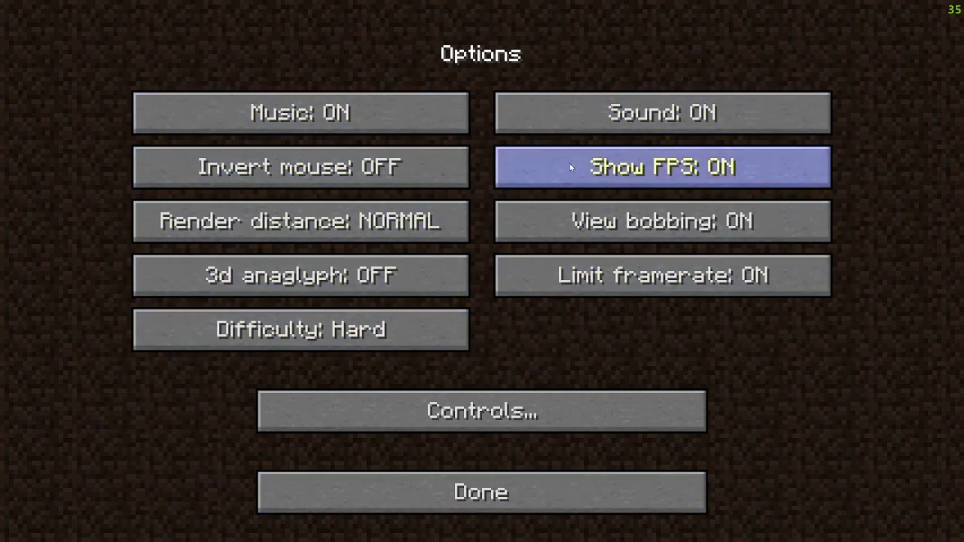
{"action": "left_click", "coordinate": [537, 493]}
{"action": "left_click", "coordinate": [497, 257]}
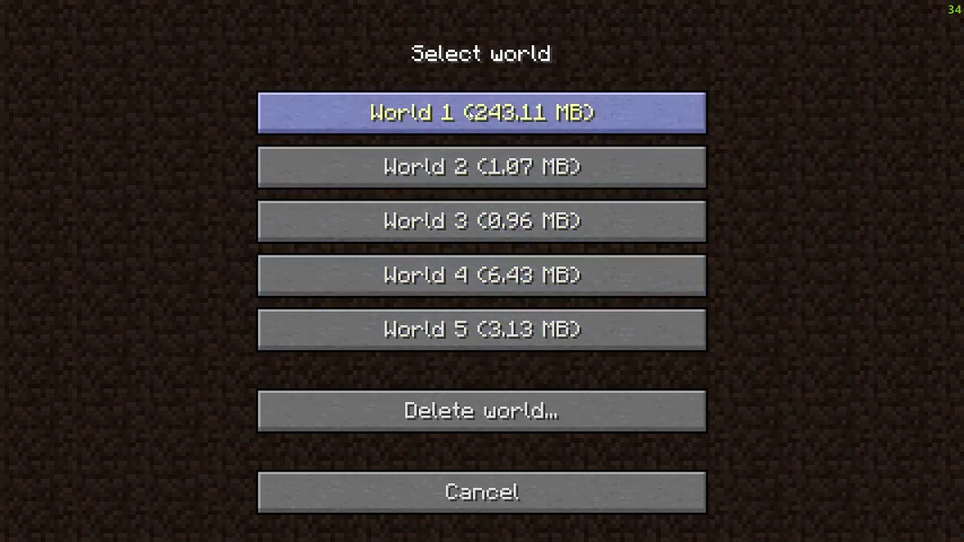
{"action": "left_click", "coordinate": [451, 339]}
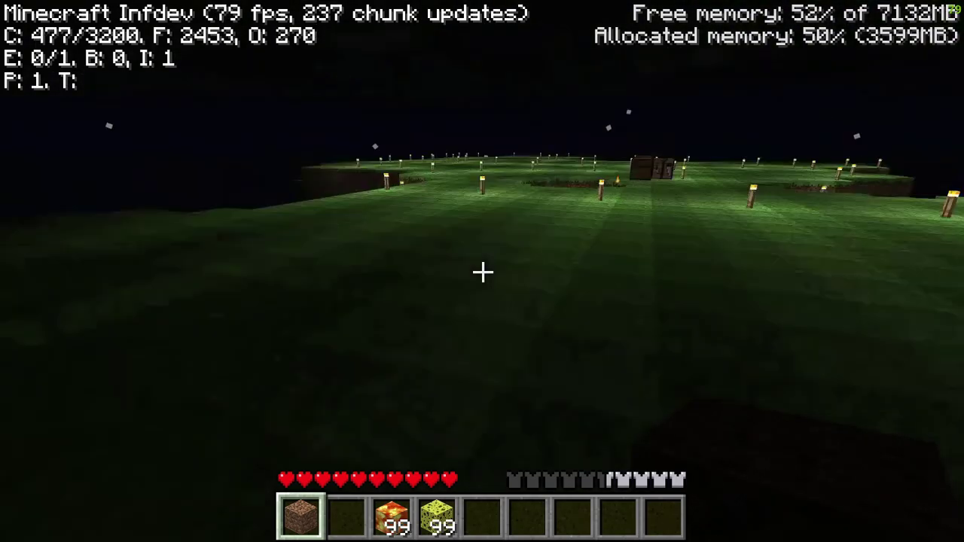
- Walk across the torch-lit grass of the Infdev world towards the chests to examine the terrain
{"action": "key", "text": "w"}
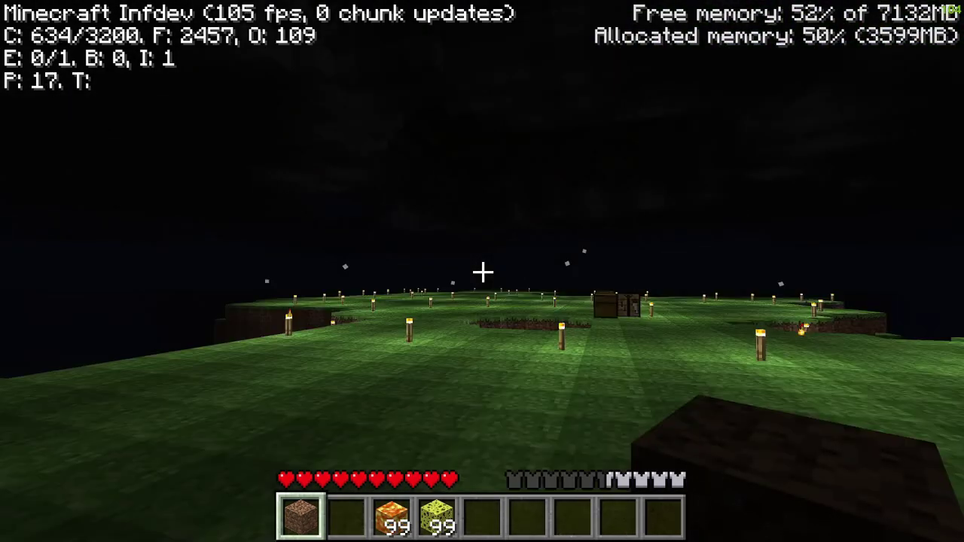
{"action": "key", "text": "w"}
{"action": "key", "text": "a"}
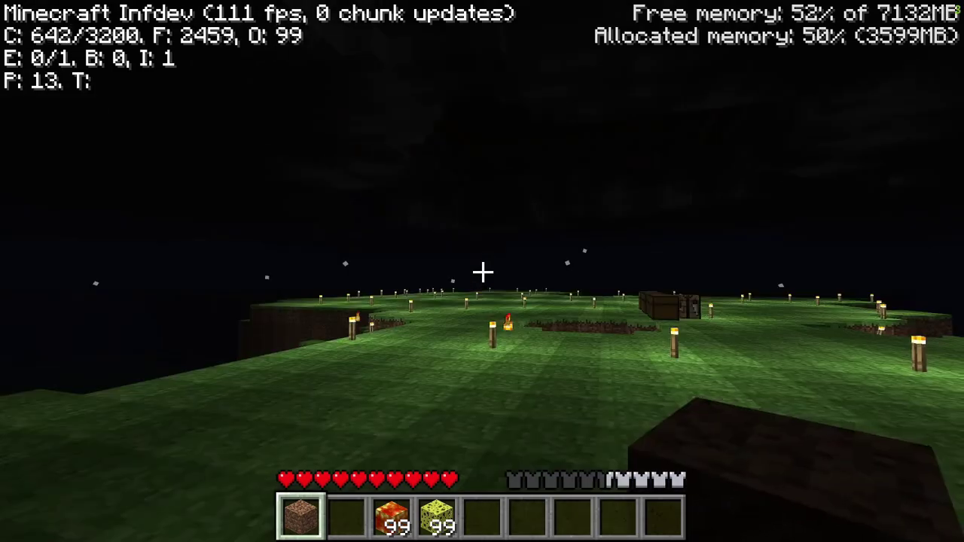